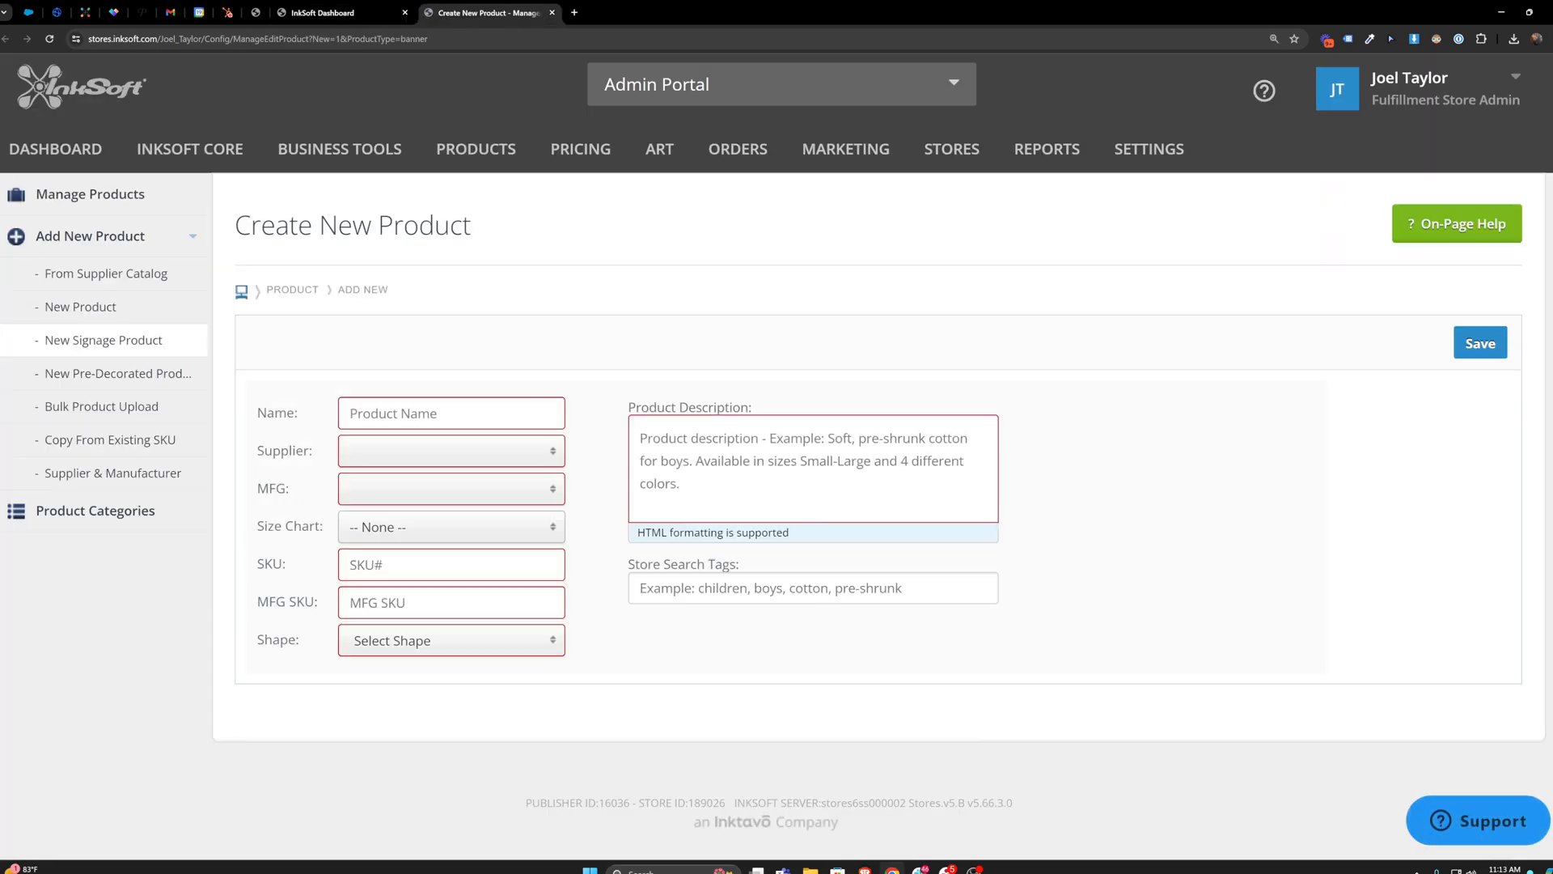
- Name the new signage product "Business Card", with Sinalite as the supplier and SinaLite as the manufacturer
{"action": "type", "text": "Business Card"}
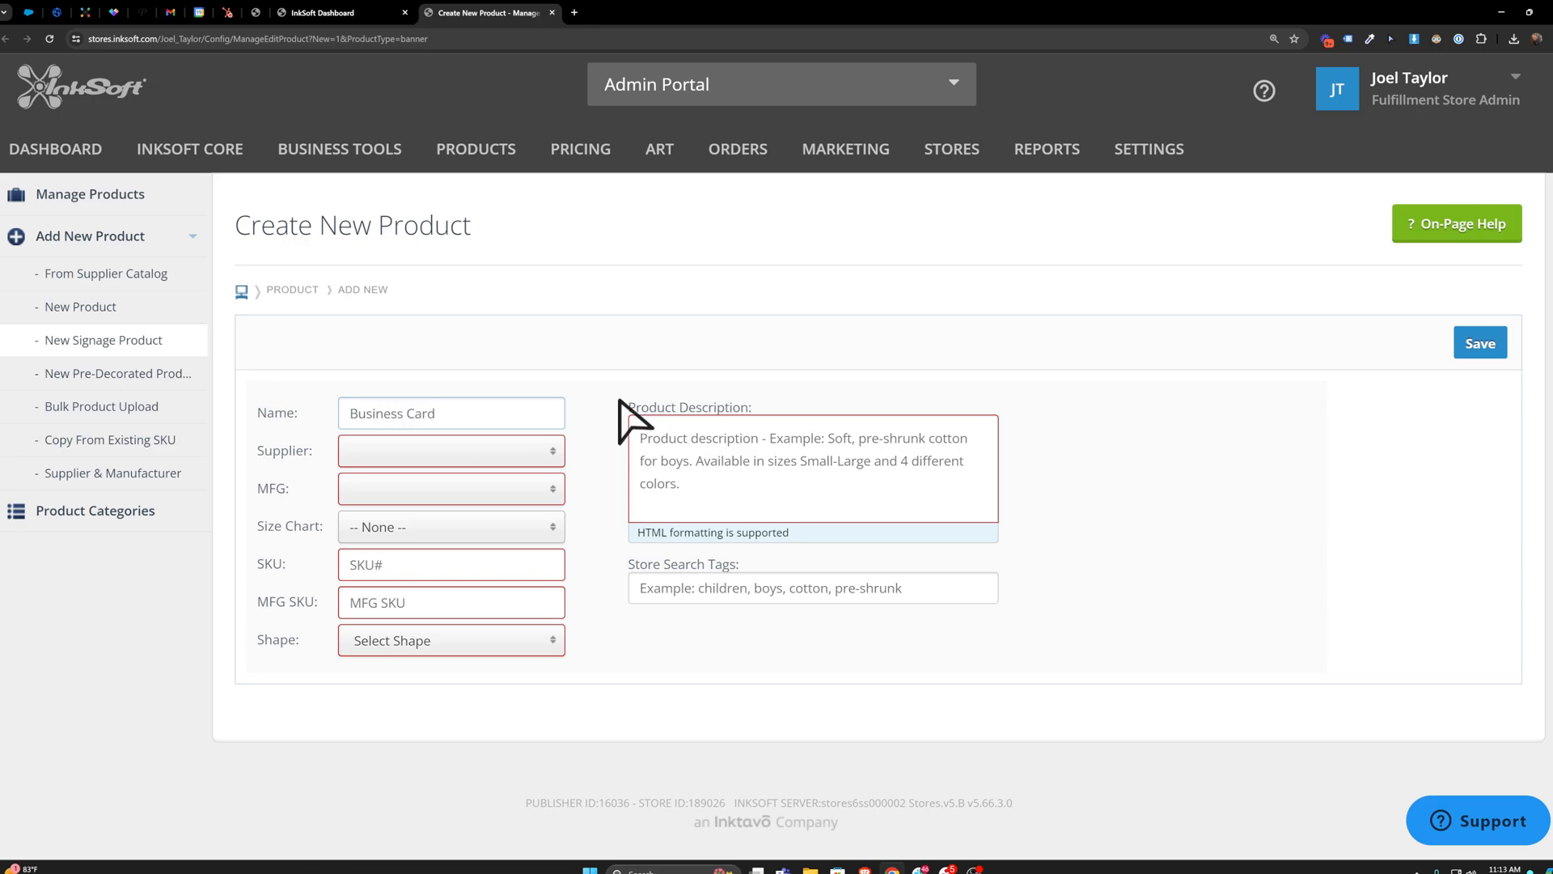
{"action": "left_click", "coordinate": [486, 452]}
{"action": "left_click", "coordinate": [408, 597]}
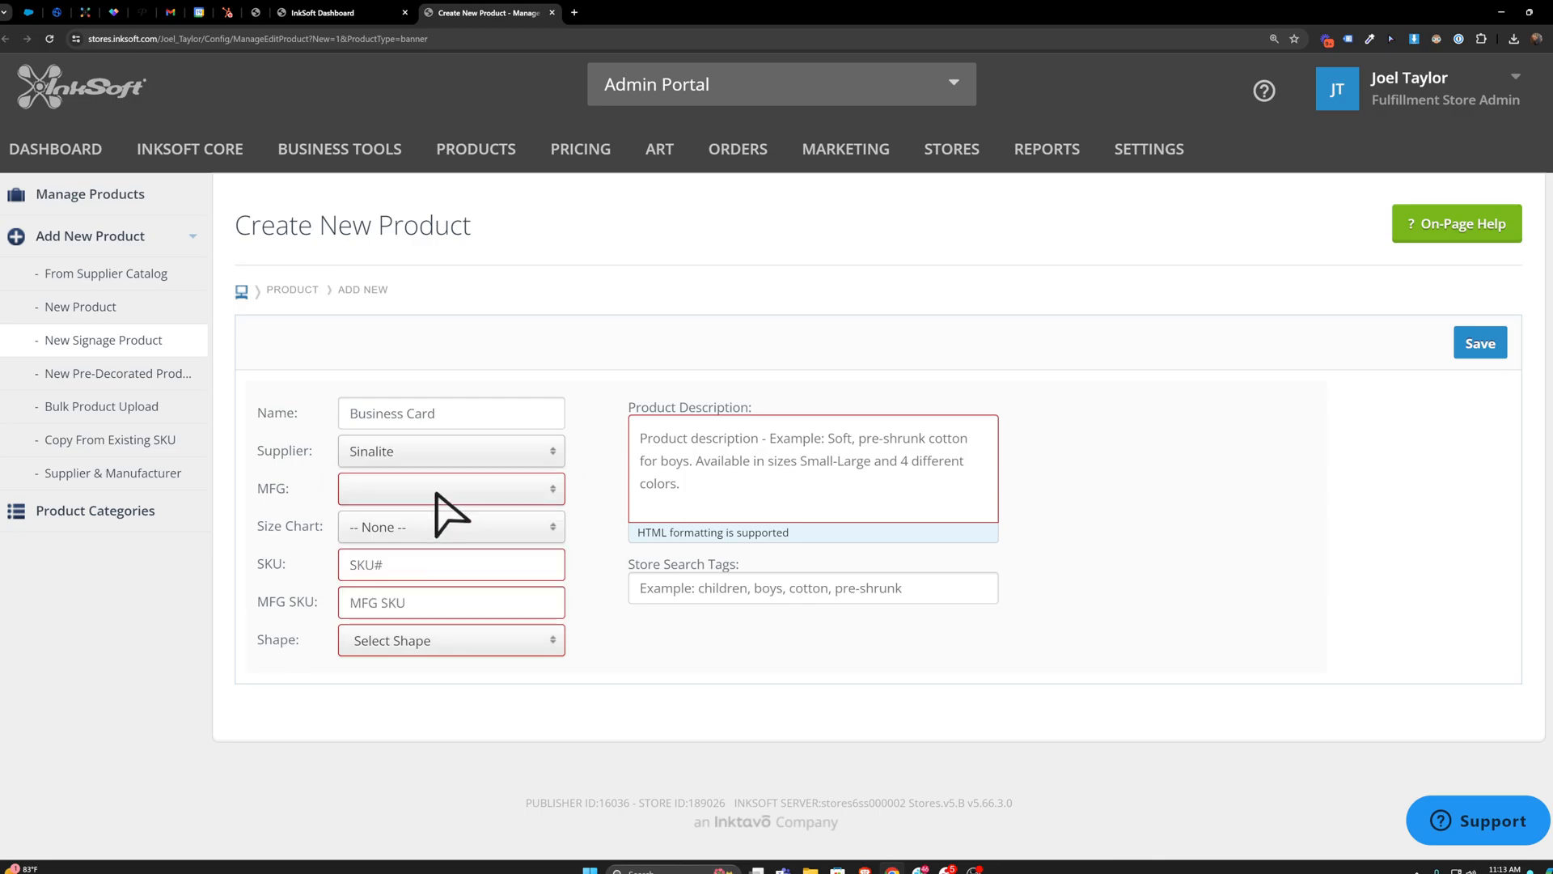
{"action": "left_click", "coordinate": [437, 492]}
{"action": "scroll", "coordinate": [396, 340], "scroll_direction": "down", "scroll_amount": 5}
{"action": "left_click", "coordinate": [396, 376]}
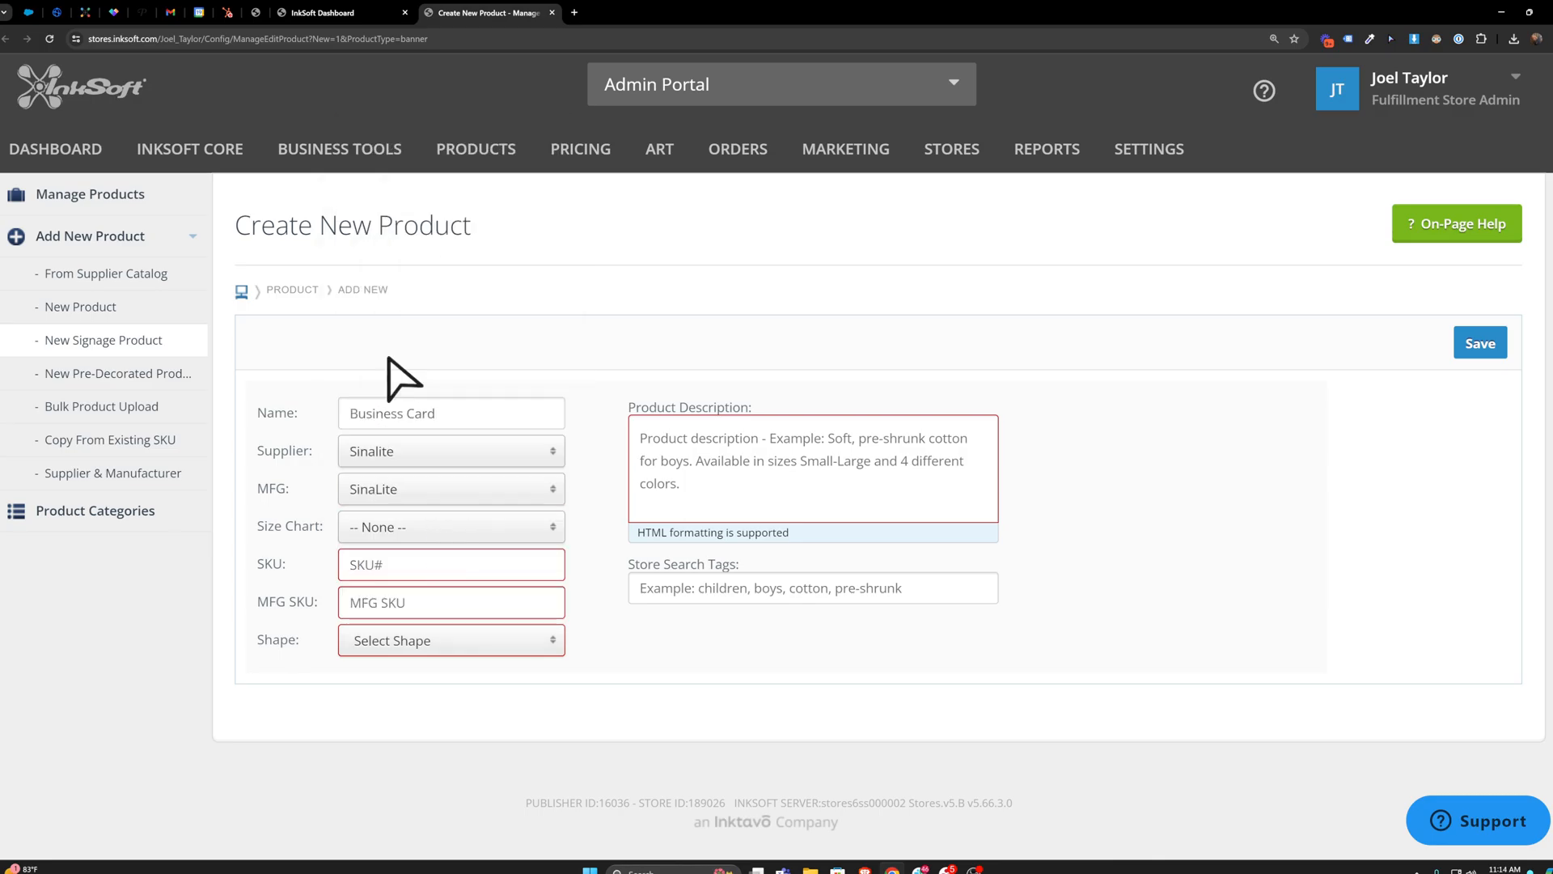
- Enter "business_card" as both the SKU and the manufacturer SKU of the product
{"action": "left_click", "coordinate": [451, 563]}
{"action": "type", "text": "business_card"}
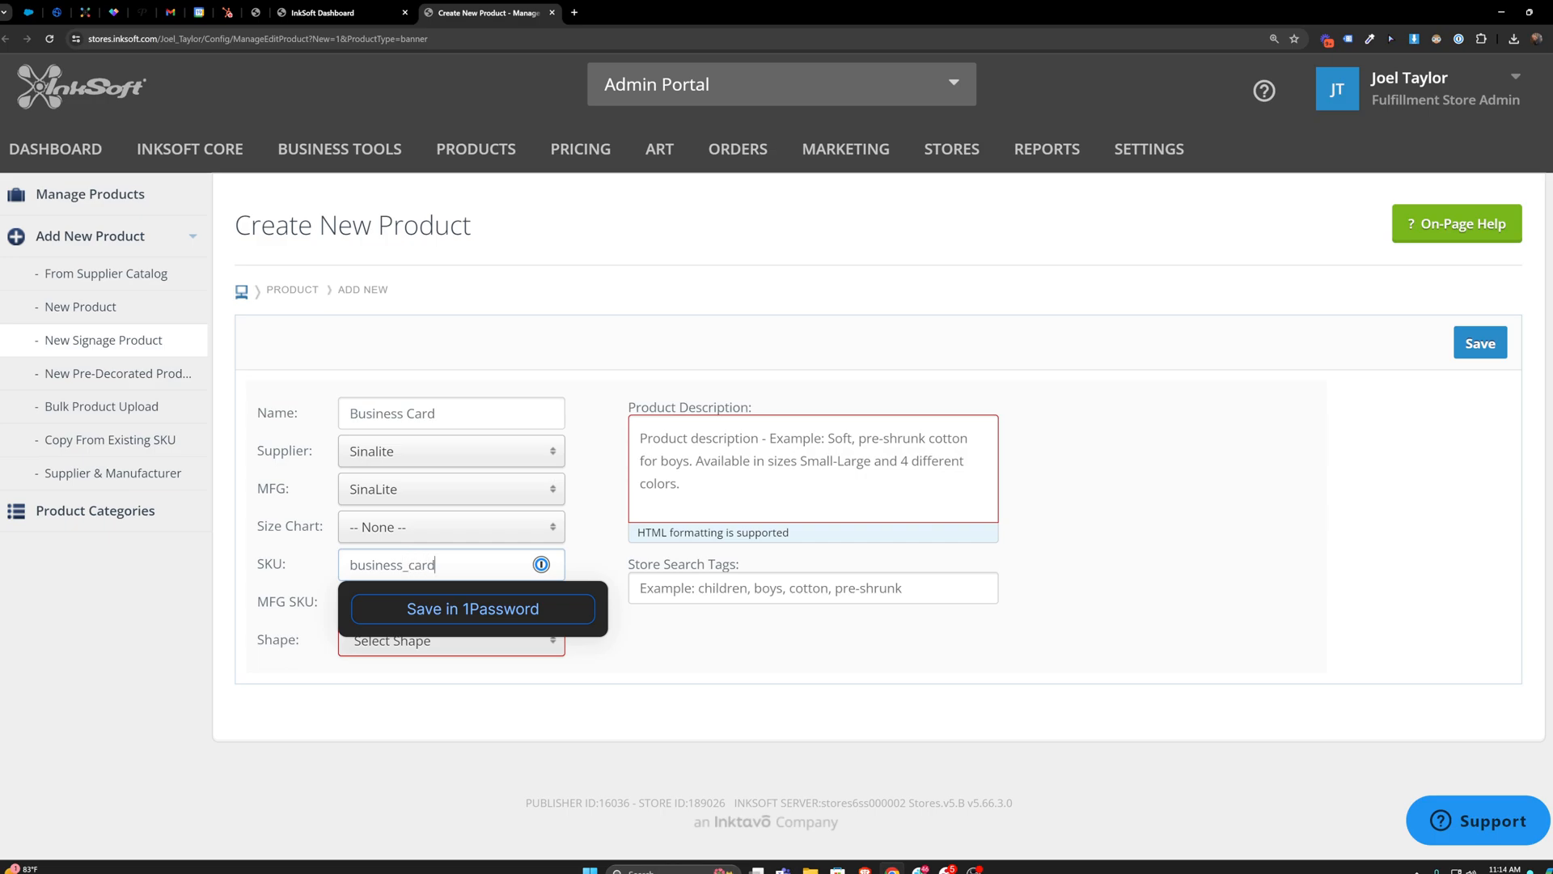
{"action": "left_click", "coordinate": [603, 467]}
{"action": "left_click_drag", "start_coordinate": [447, 565], "coordinate": [340, 569]}
{"action": "key", "text": "ctrl+c"}
{"action": "left_click", "coordinate": [294, 584]}
{"action": "left_click", "coordinate": [447, 608]}
{"action": "key", "text": "ctrl+v"}
{"action": "left_click", "coordinate": [697, 640]}
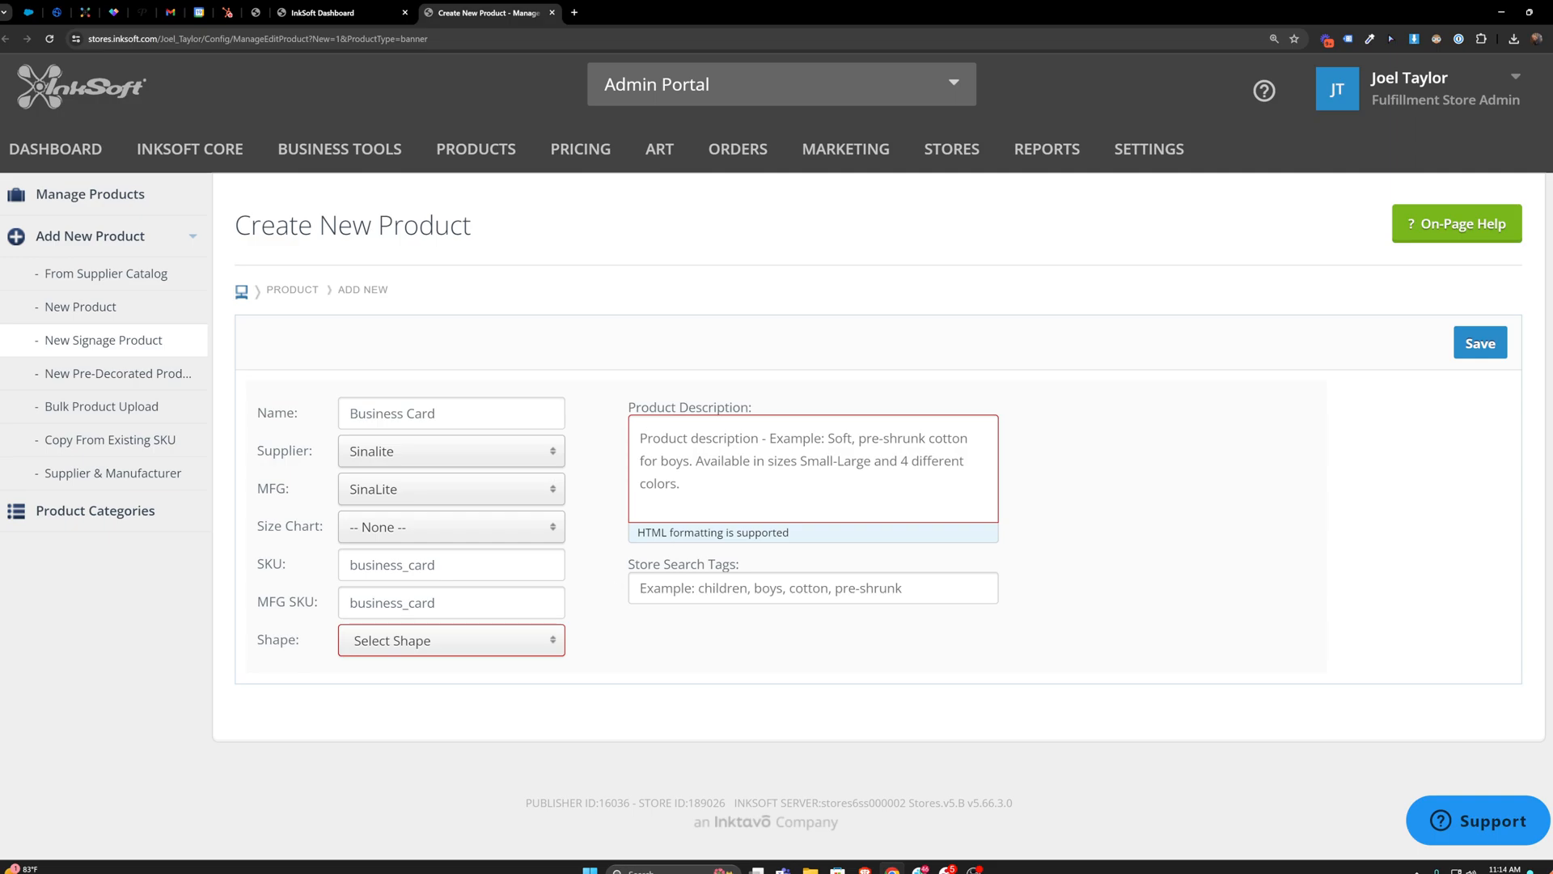
- Enter "Custom Business Card" as the product description
{"action": "key", "text": "ctrl+v"}
{"action": "key", "text": "ctrl+a"}
{"action": "key", "text": "BackSpace"}
{"action": "type", "text": "Cus"}
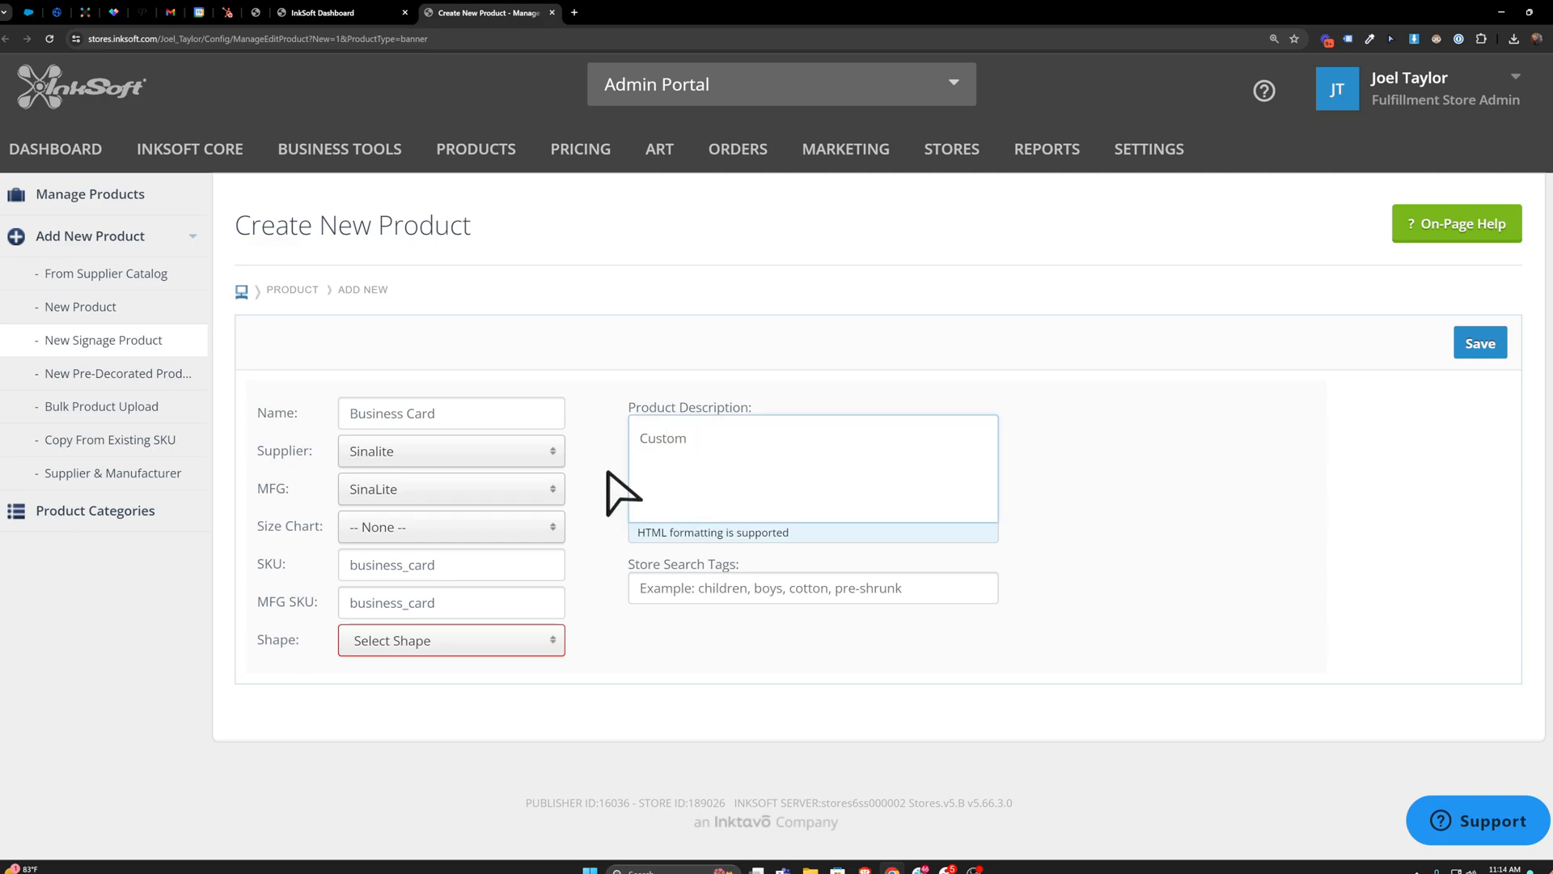
{"action": "left_click", "coordinate": [607, 471]}
- Set the product's shape to Square/Rectangle and save the new product
{"action": "left_click_drag", "start_coordinate": [310, 644], "coordinate": [261, 643]}
{"action": "left_click", "coordinate": [270, 648]}
{"action": "left_click", "coordinate": [385, 652]}
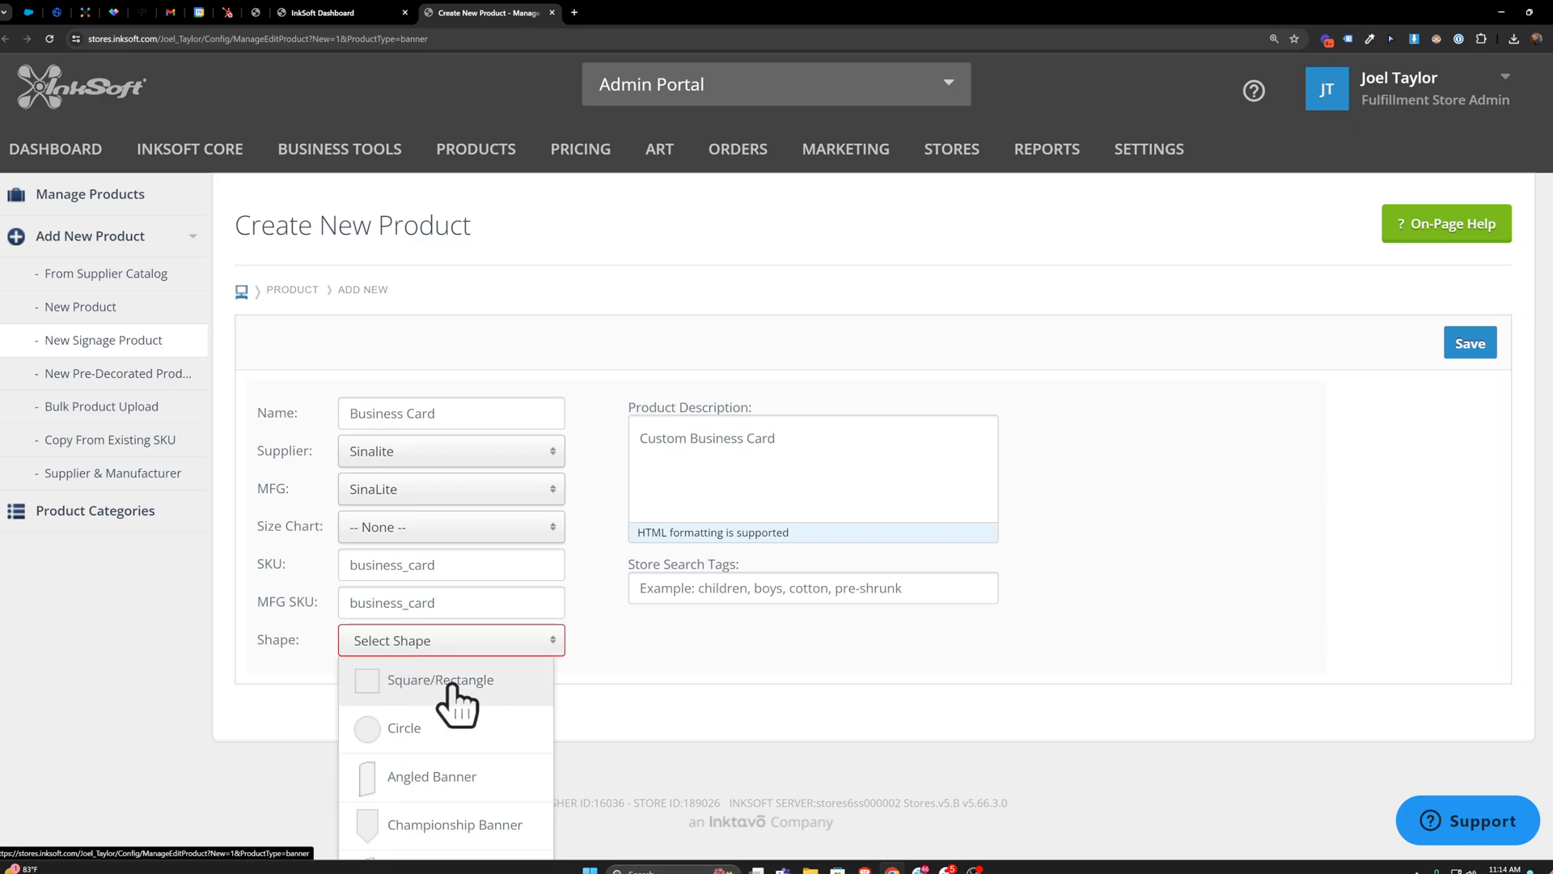
{"action": "scroll", "coordinate": [445, 682], "scroll_direction": "down", "scroll_amount": 2}
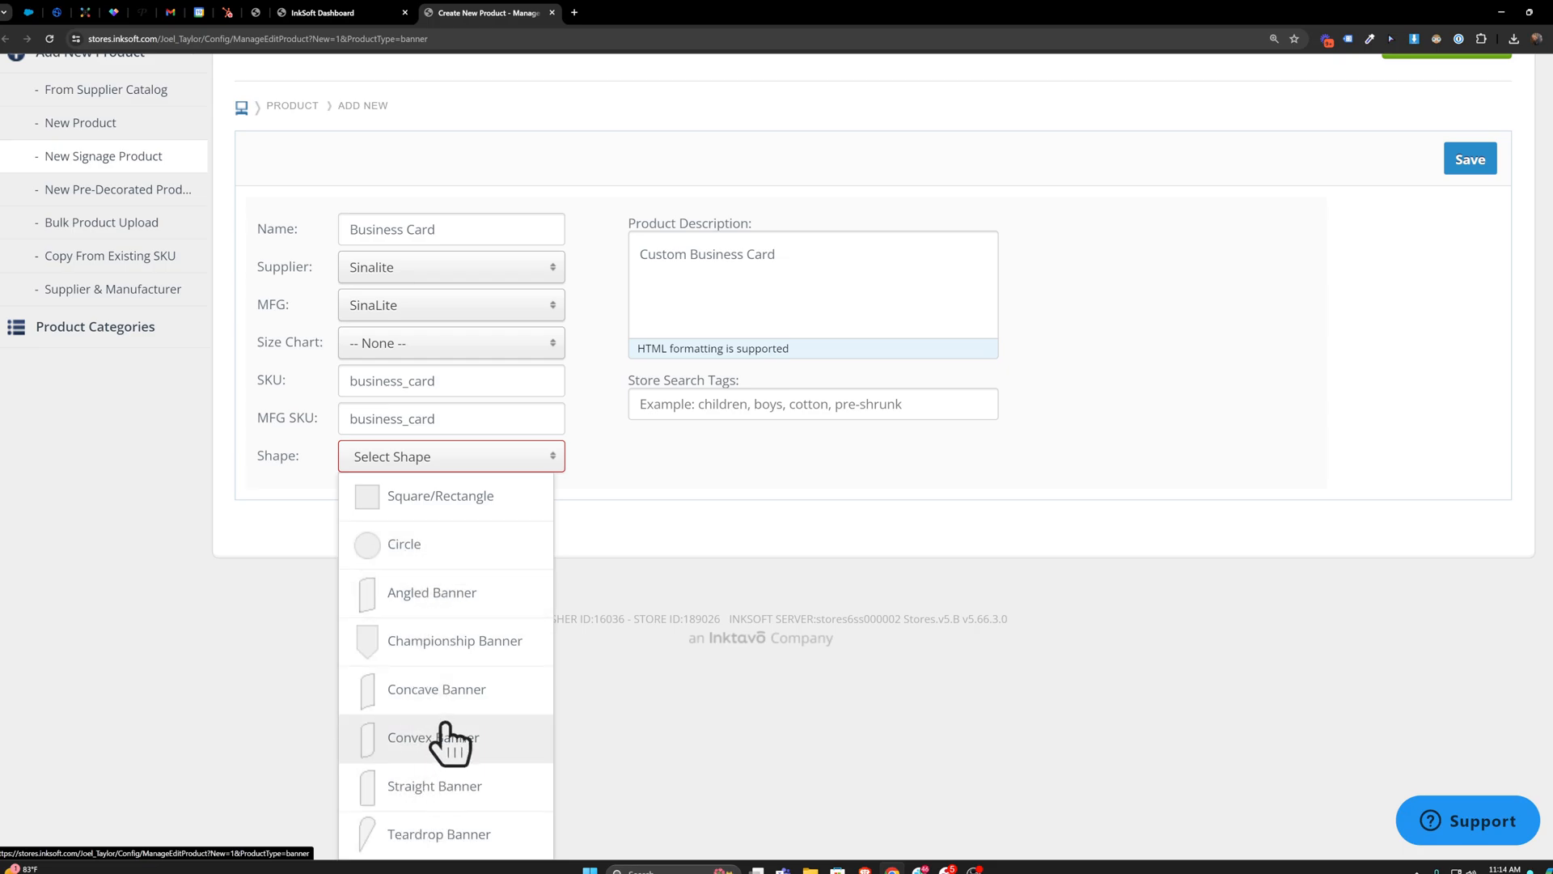
{"action": "left_click", "coordinate": [429, 502]}
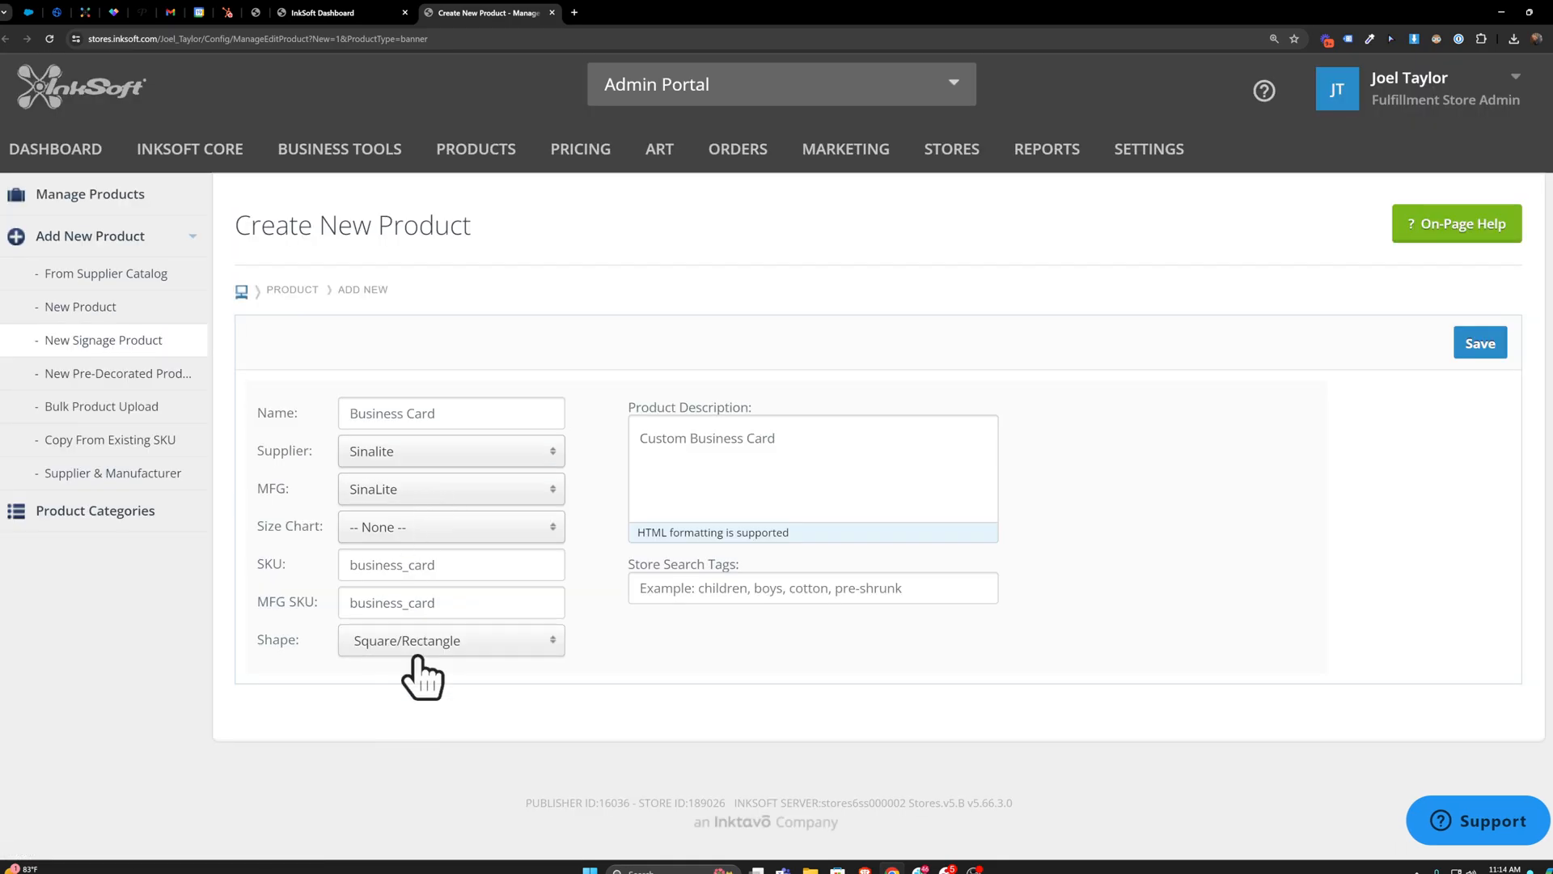
{"action": "left_click", "coordinate": [1481, 343]}
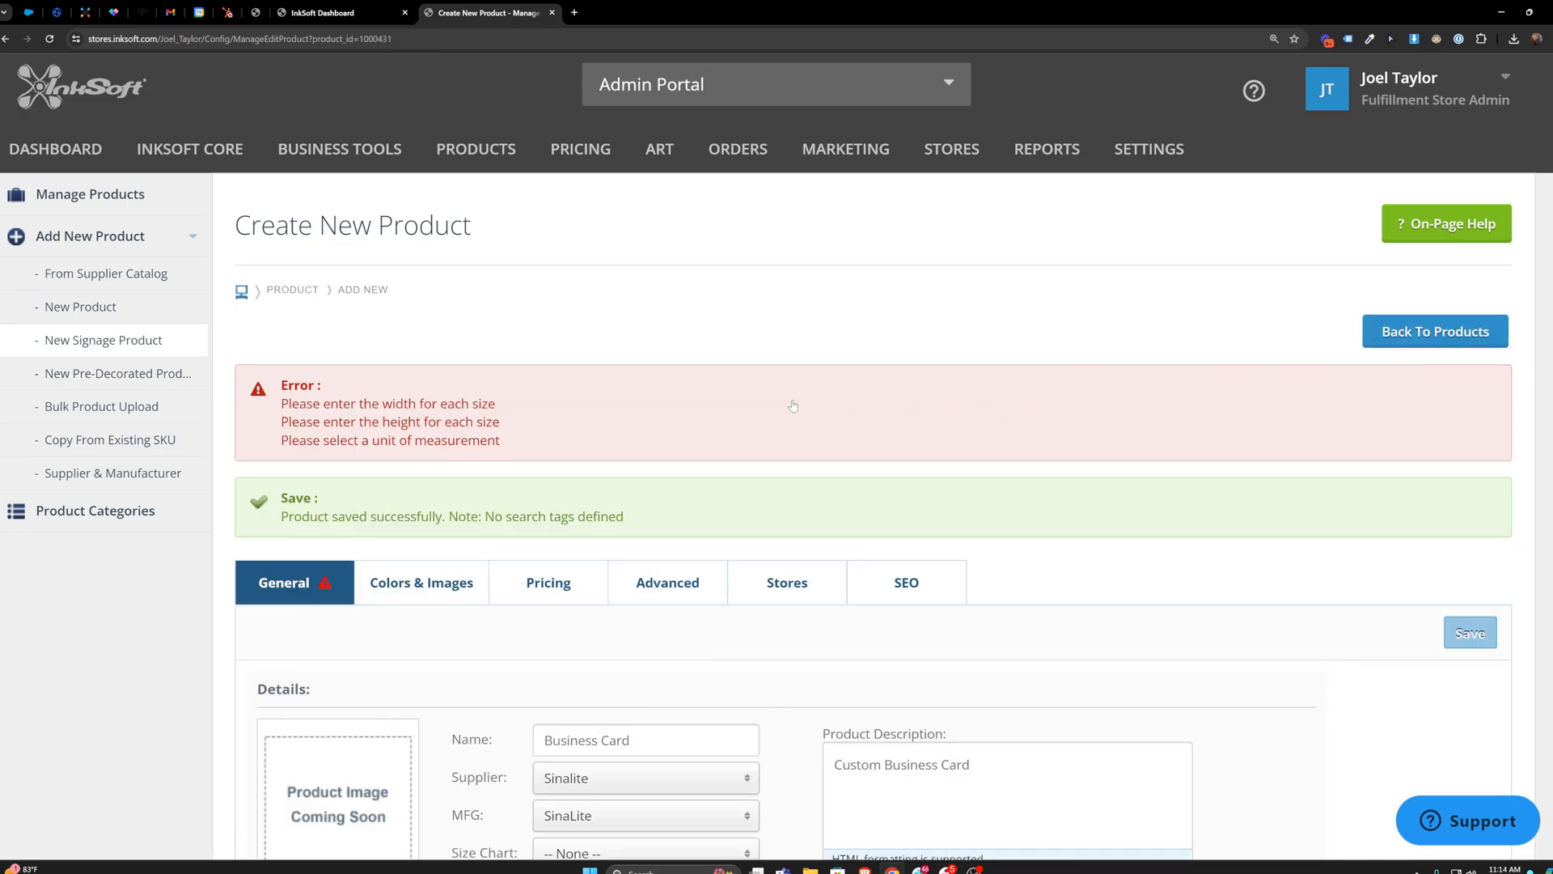
- Set the product's units of measurement to Inches in its general details
{"action": "scroll", "coordinate": [801, 421], "scroll_direction": "down", "scroll_amount": 5}
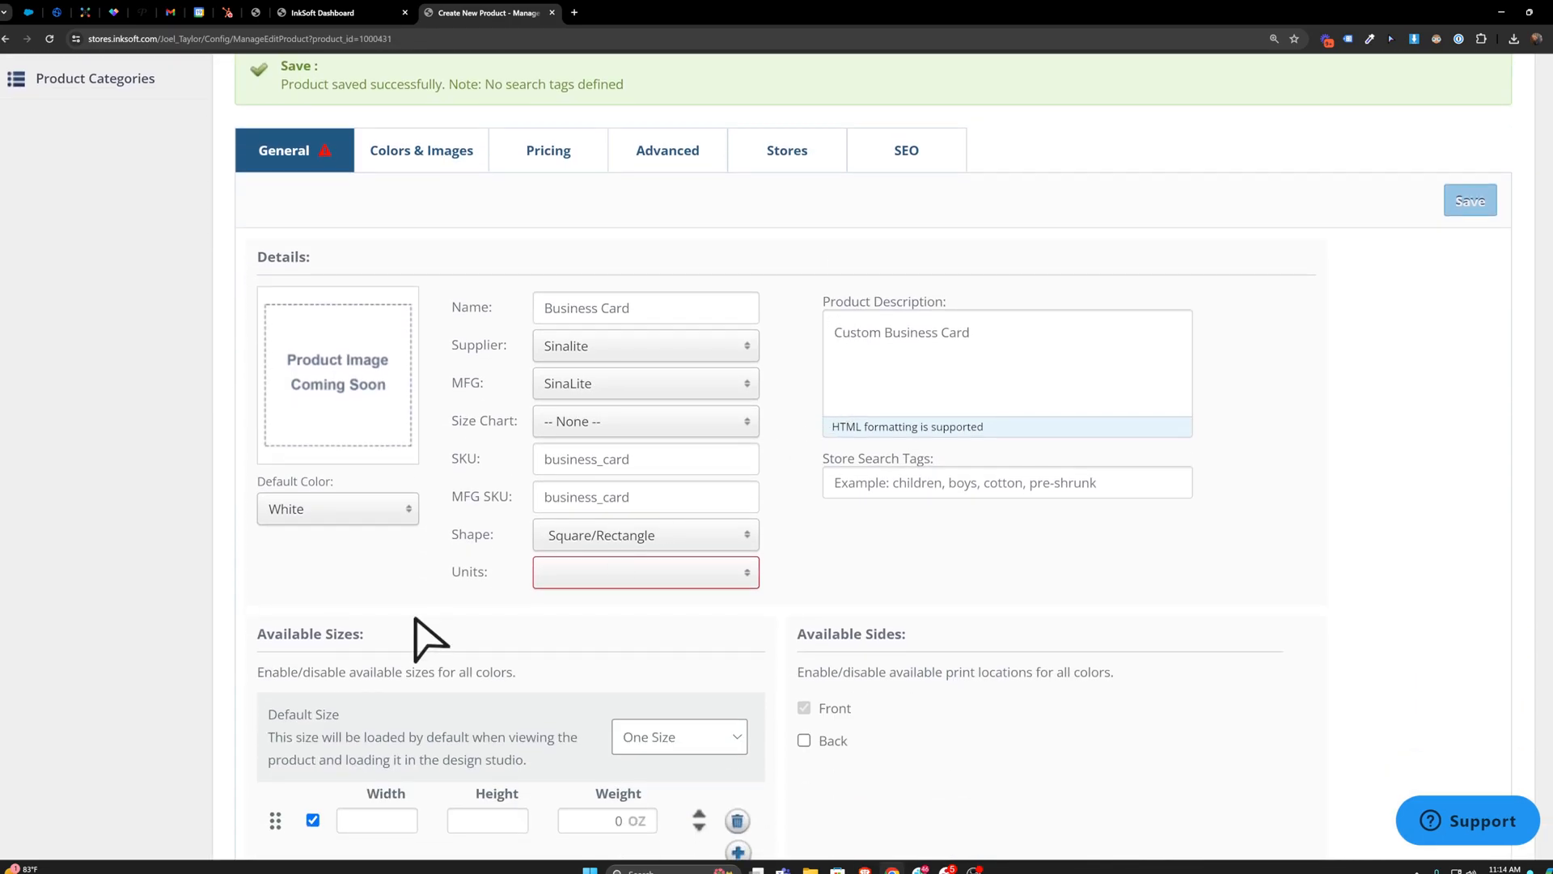
{"action": "left_click_drag", "start_coordinate": [453, 574], "coordinate": [489, 580]}
{"action": "left_click", "coordinate": [530, 604]}
{"action": "left_click", "coordinate": [606, 576]}
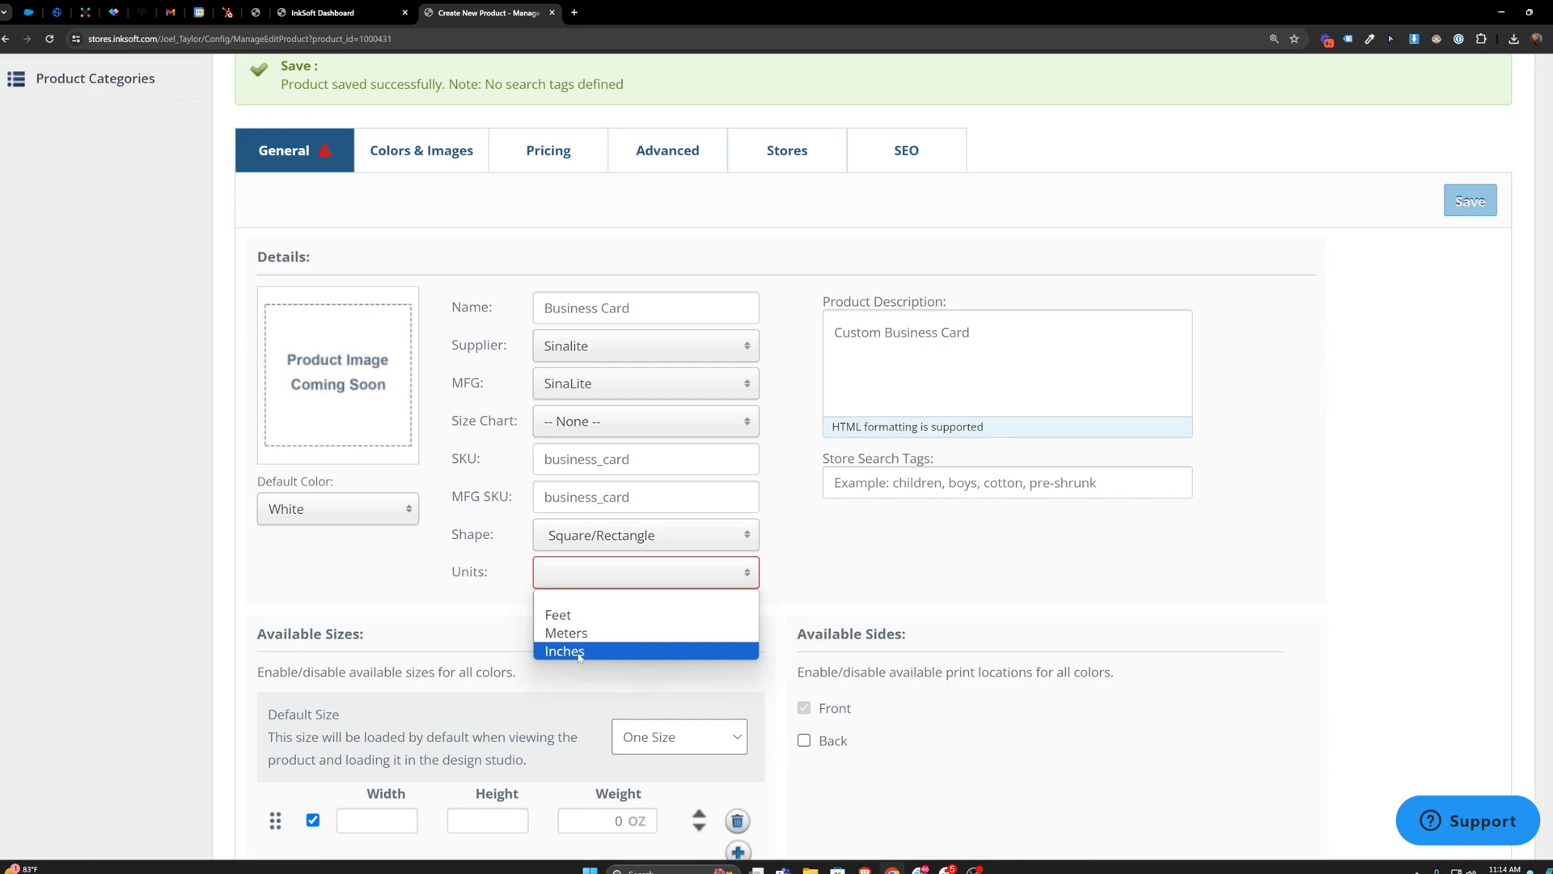
{"action": "scroll", "coordinate": [583, 645], "scroll_direction": "down", "scroll_amount": 1}
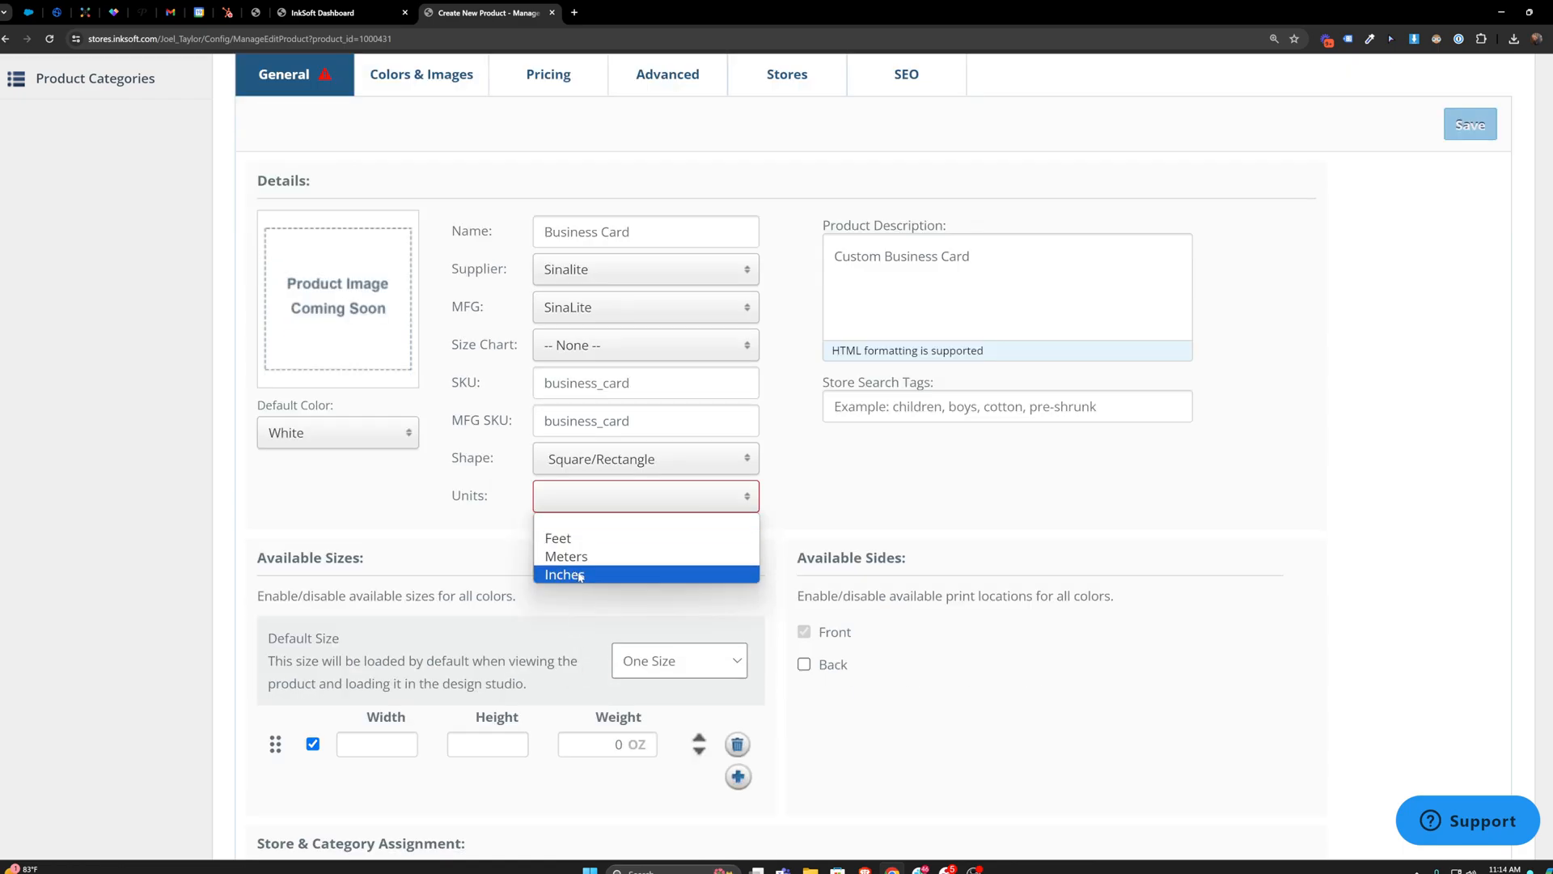
{"action": "left_click", "coordinate": [581, 574]}
- Set the first available size to 3.5 inches wide and 2 inches high
{"action": "scroll", "coordinate": [413, 639], "scroll_direction": "down", "scroll_amount": 1}
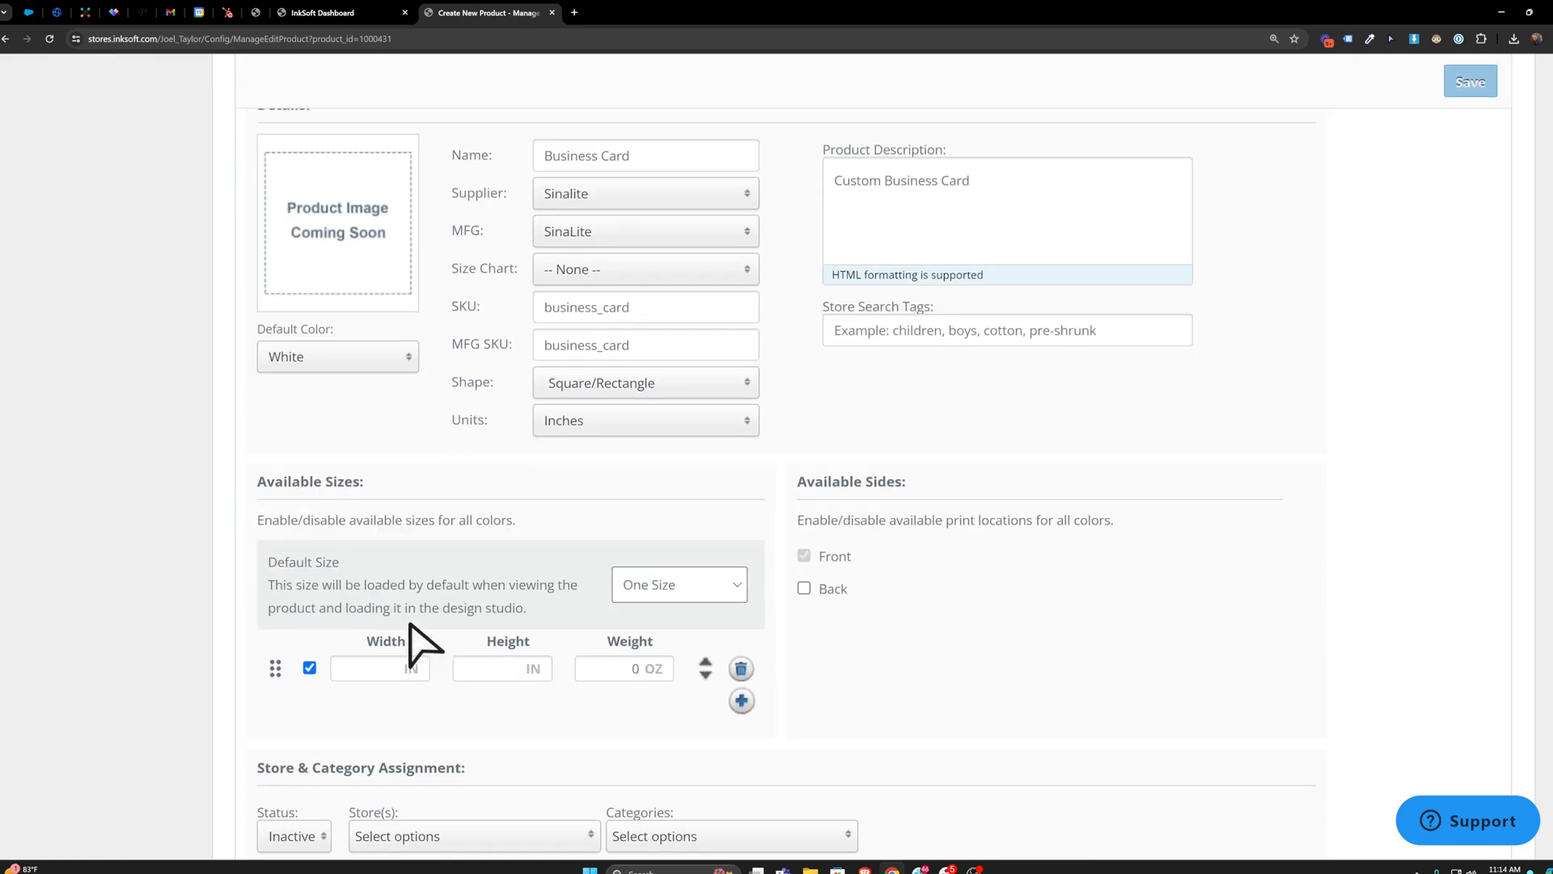
{"action": "left_click", "coordinate": [380, 641]}
{"action": "type", "text": "3.5"}
{"action": "scroll", "coordinate": [385, 667], "scroll_direction": "down", "scroll_amount": 1}
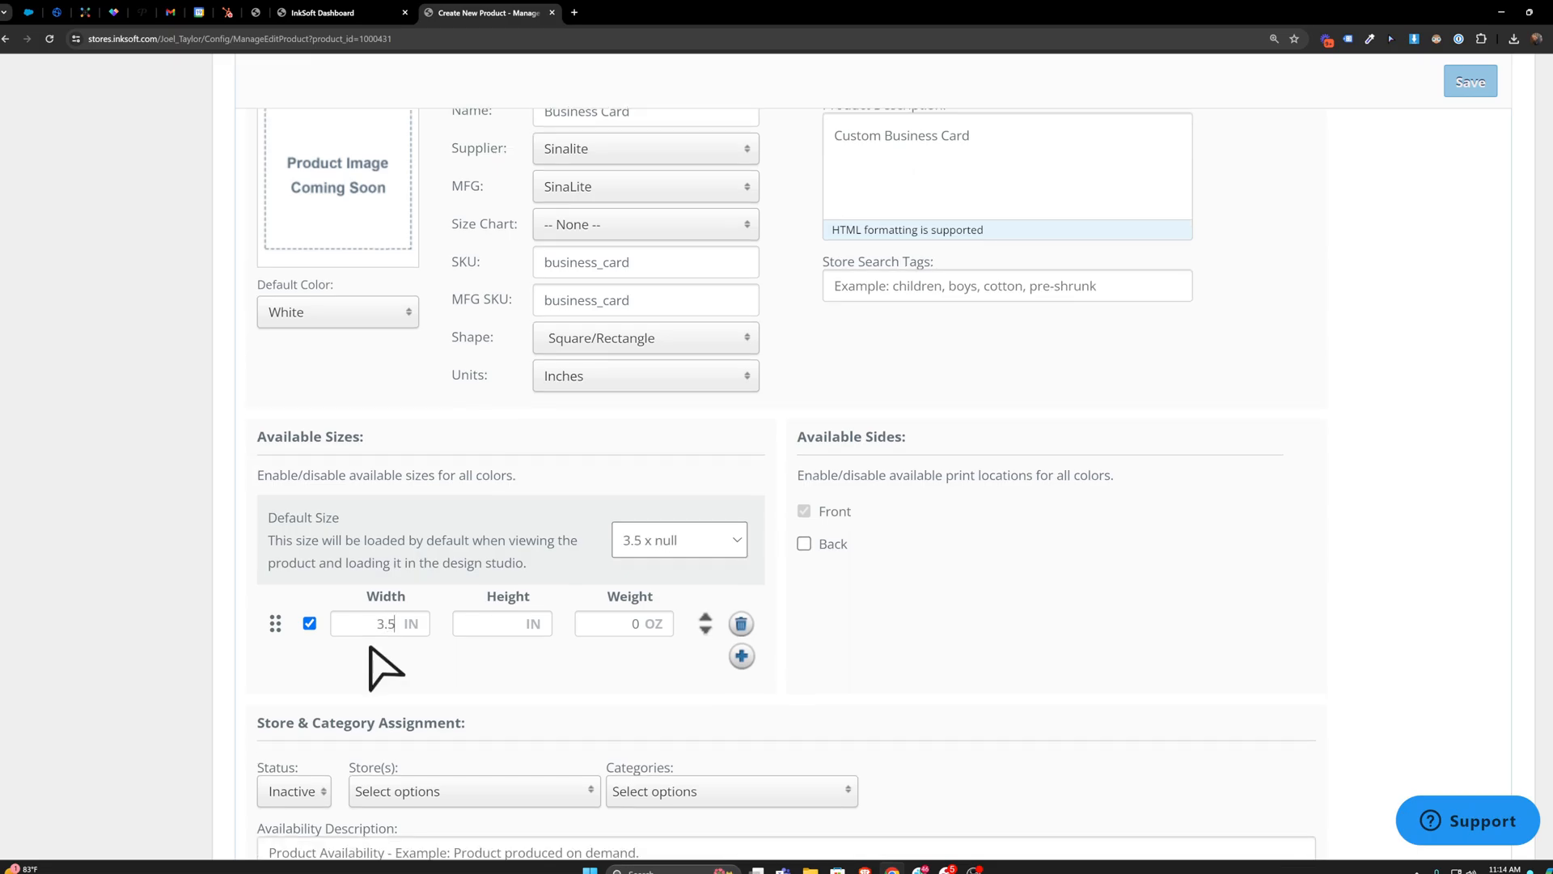
{"action": "key", "text": "Tab"}
{"action": "type", "text": "2"}
{"action": "scroll", "coordinate": [385, 667], "scroll_direction": "down", "scroll_amount": 1}
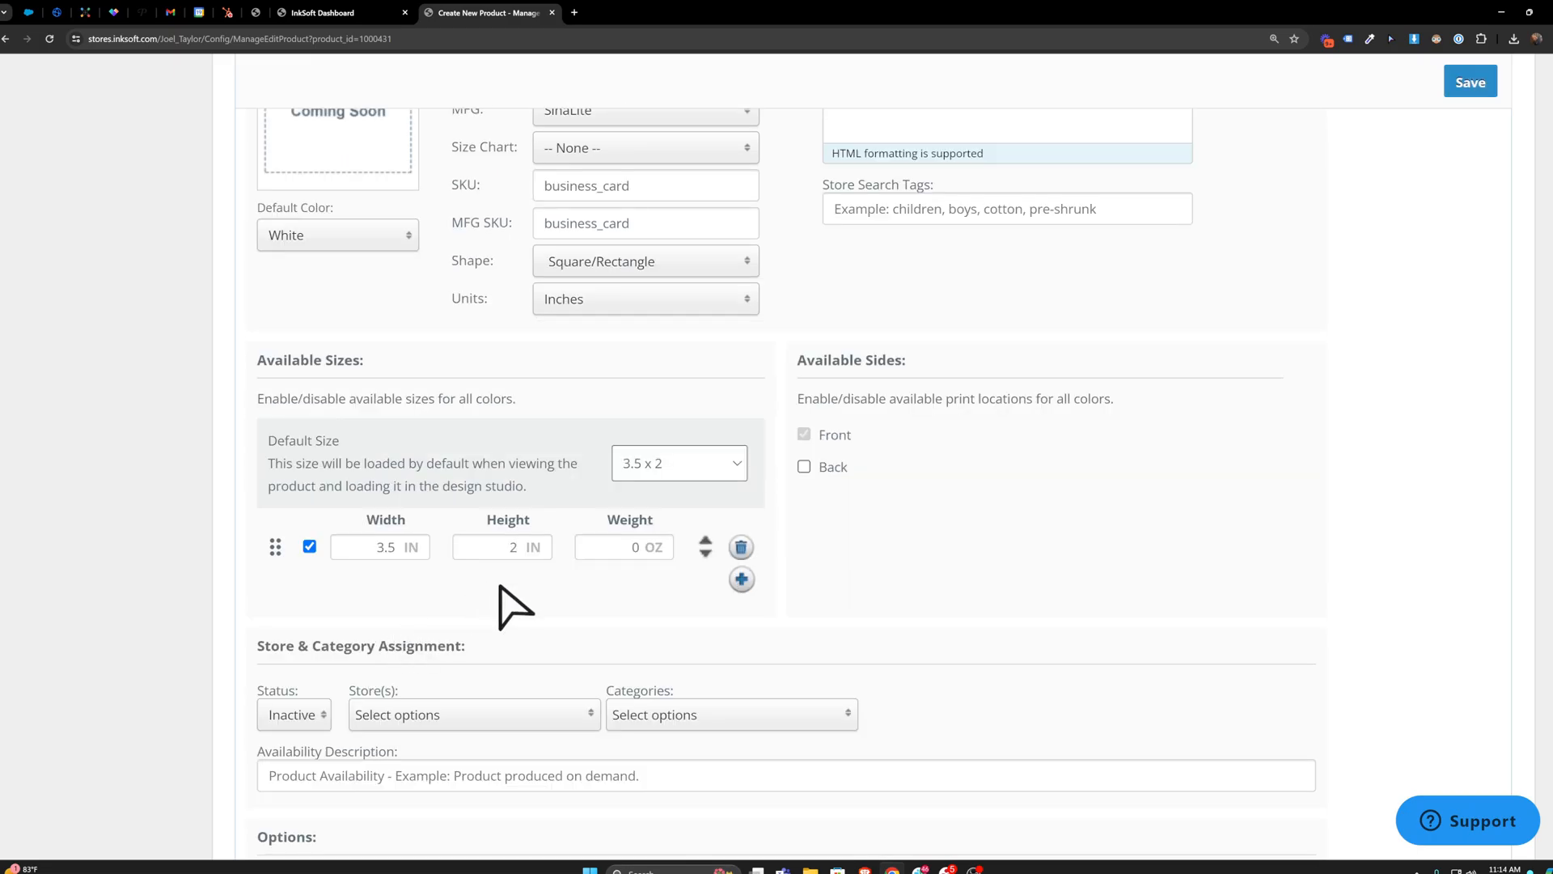
- Add a second available size 4 inches wide and 3 inches high, with a weight of 0 oz
{"action": "left_click", "coordinate": [741, 580]}
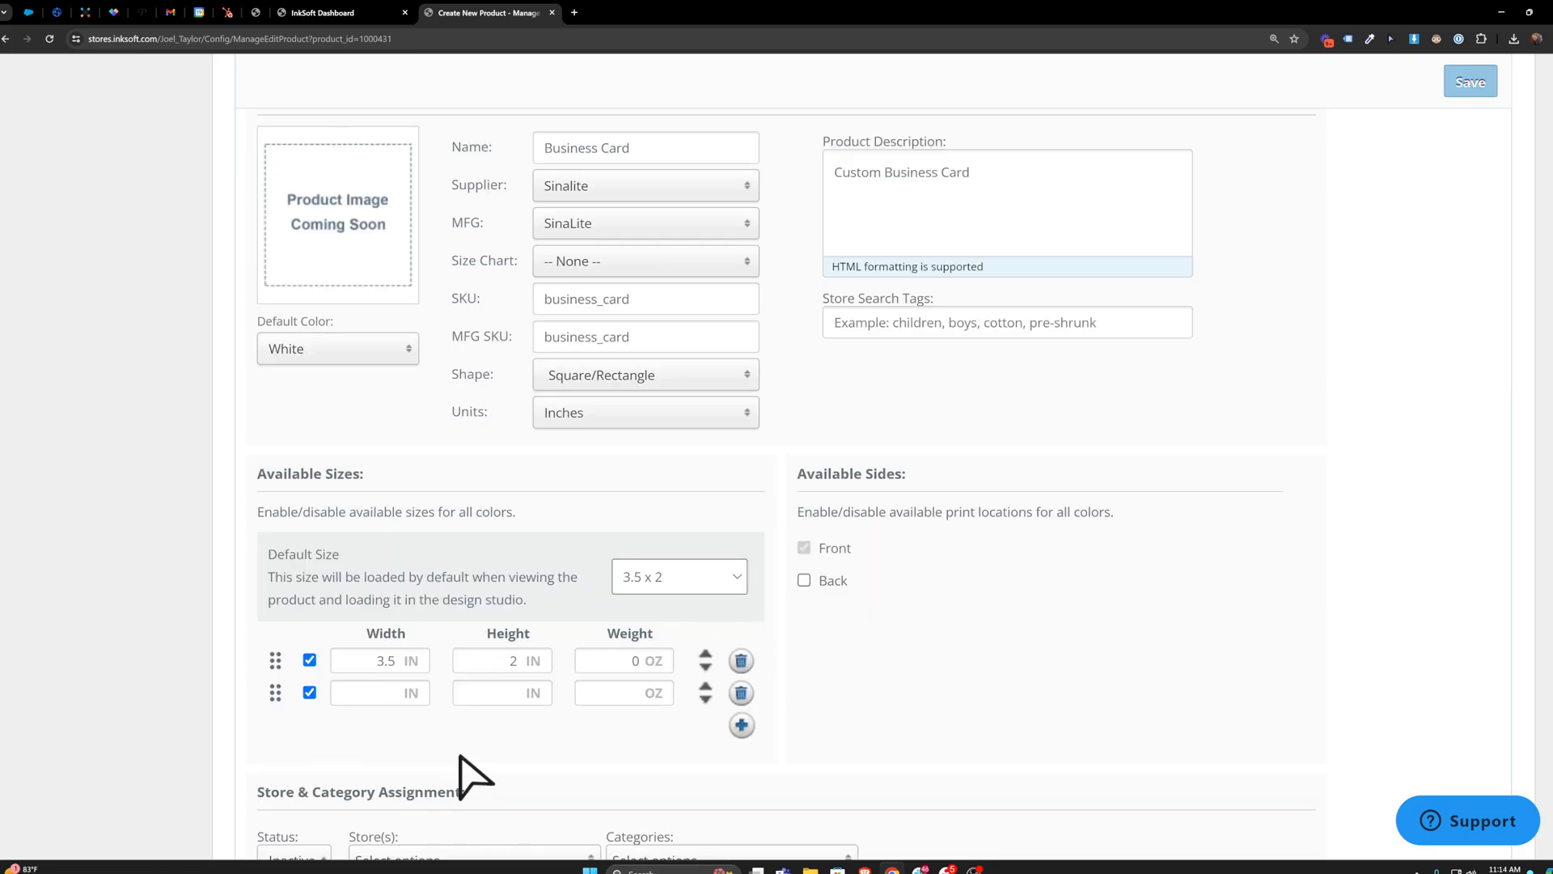
{"action": "type", "text": "4"}
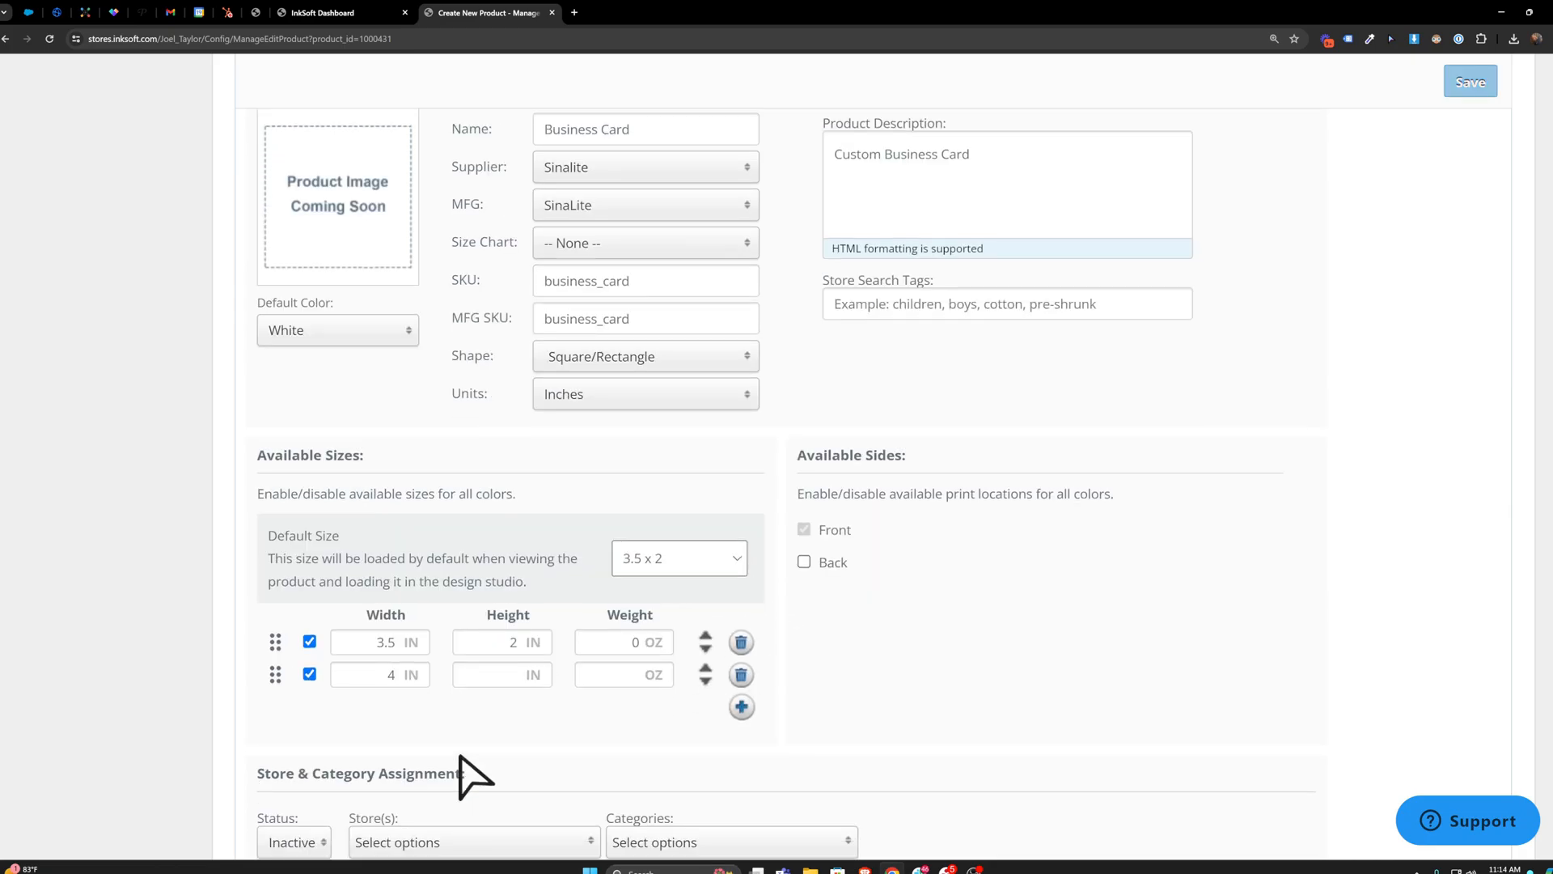
{"action": "key", "text": "Tab"}
{"action": "type", "text": "3"}
{"action": "key", "text": "Tab"}
{"action": "type", "text": "0"}
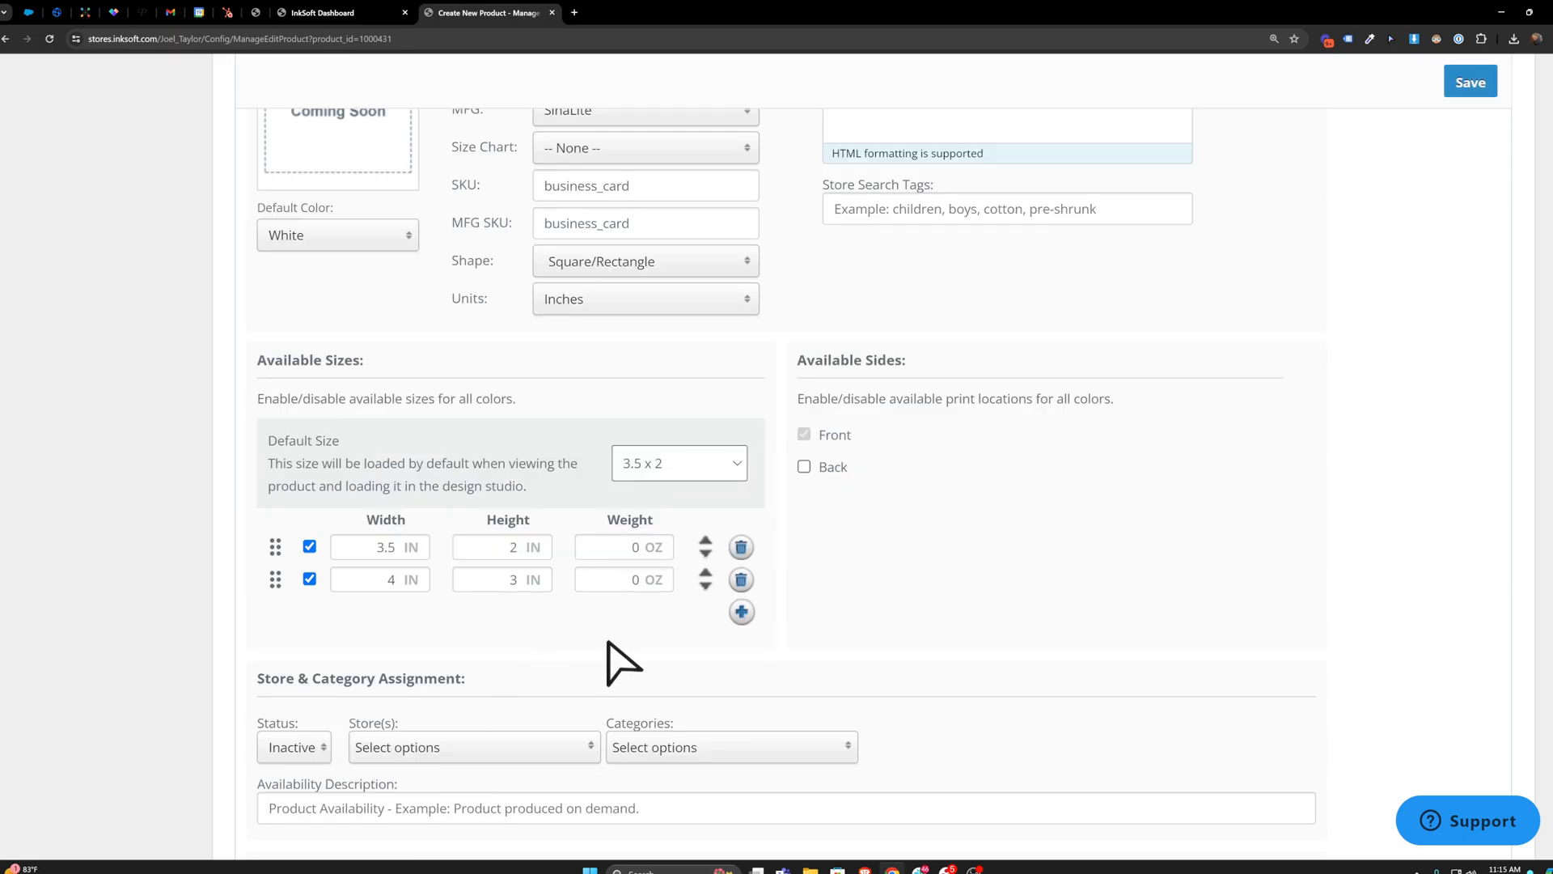
- Set the product's status to Active and assign it to one store from the store list
{"action": "left_click", "coordinate": [317, 751]}
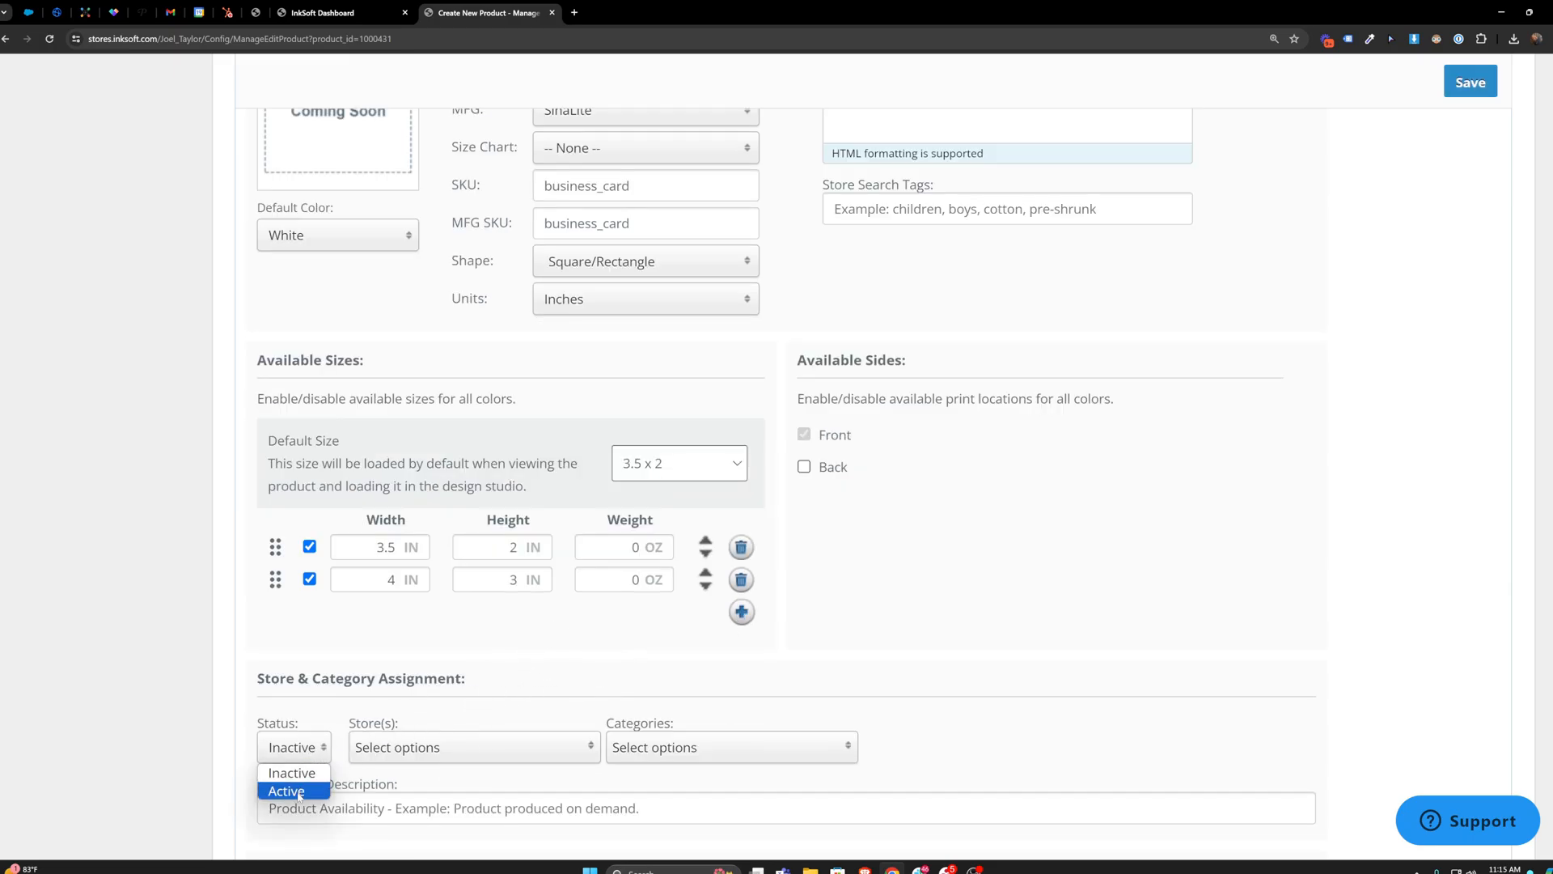
{"action": "left_click", "coordinate": [298, 792]}
{"action": "scroll", "coordinate": [531, 665], "scroll_direction": "down", "scroll_amount": 1}
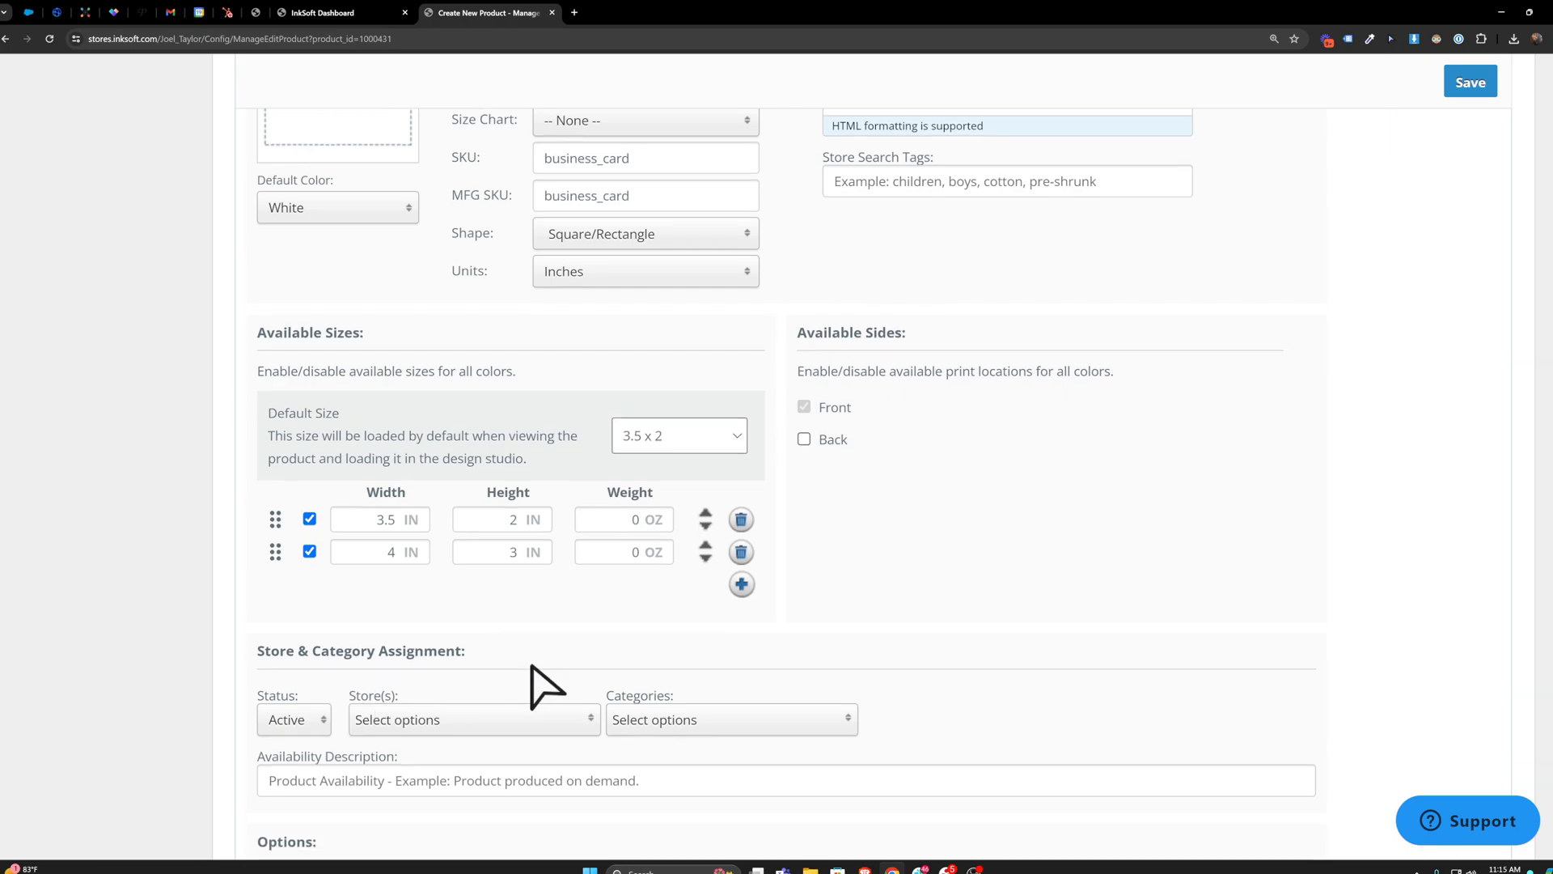
{"action": "scroll", "coordinate": [532, 665], "scroll_direction": "down", "scroll_amount": 1}
{"action": "left_click", "coordinate": [461, 627]}
{"action": "scroll", "coordinate": [469, 797], "scroll_direction": "down", "scroll_amount": 2}
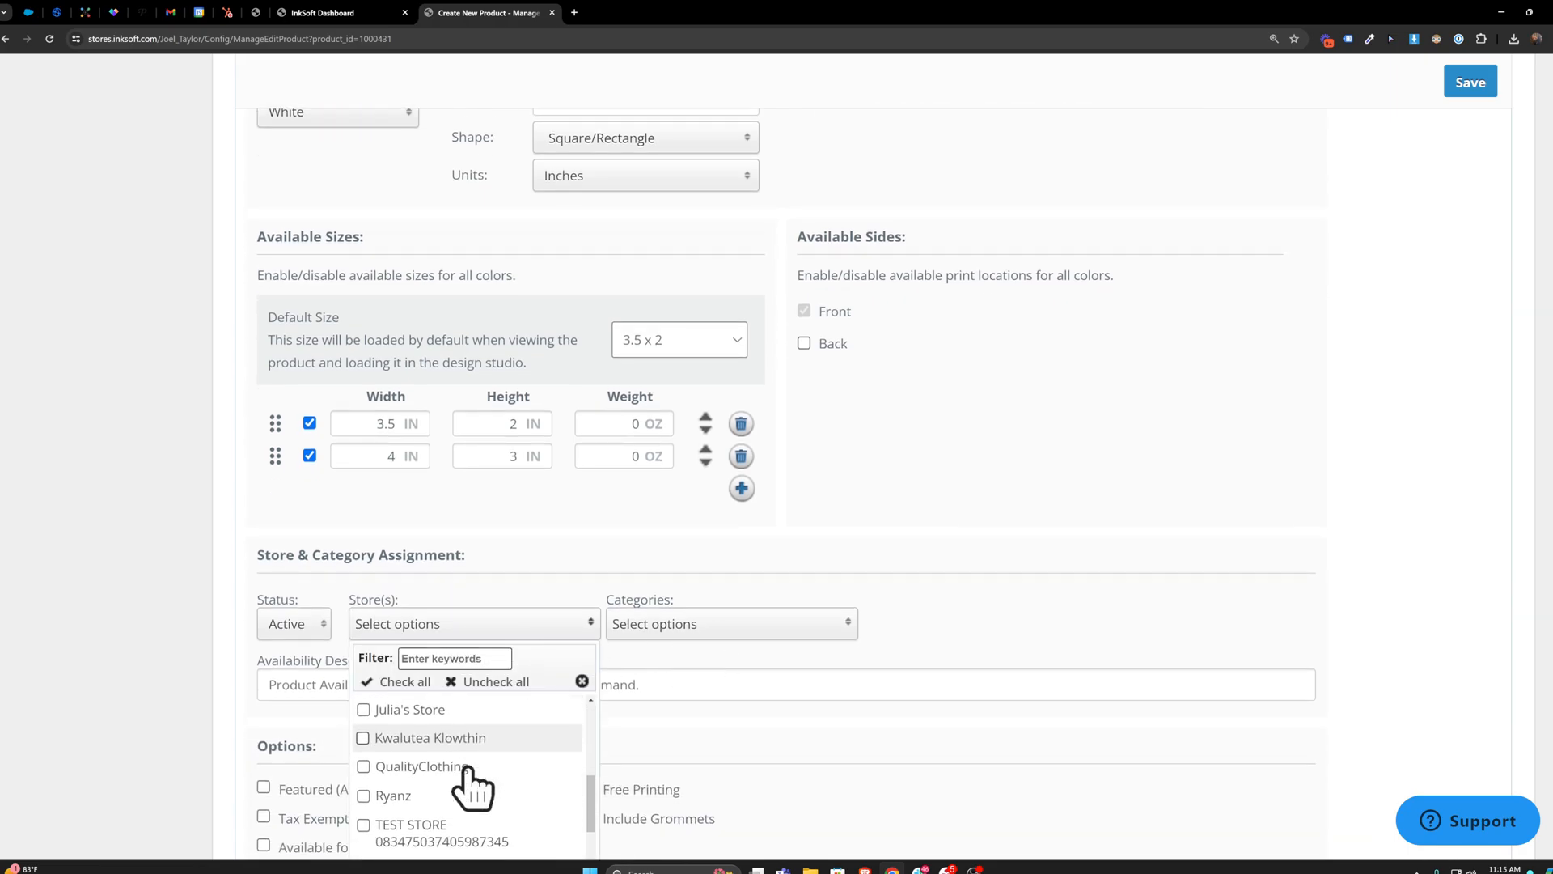
{"action": "left_click", "coordinate": [416, 752]}
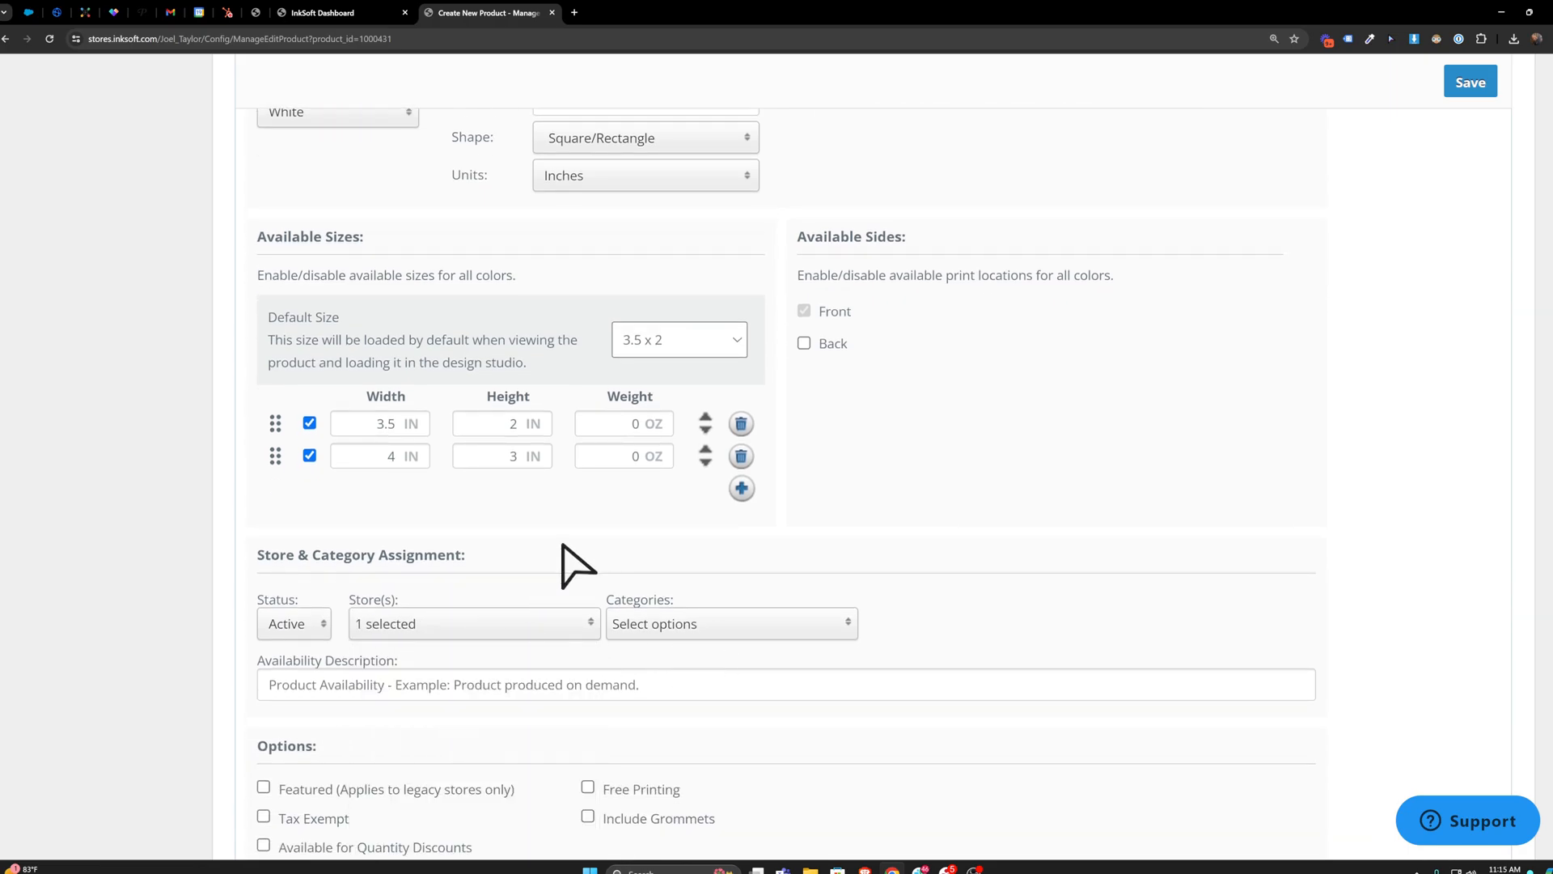
- Rename the product's default color from White to "Business Card" in the colors and images settings
{"action": "scroll", "coordinate": [590, 558], "scroll_direction": "up", "scroll_amount": 6}
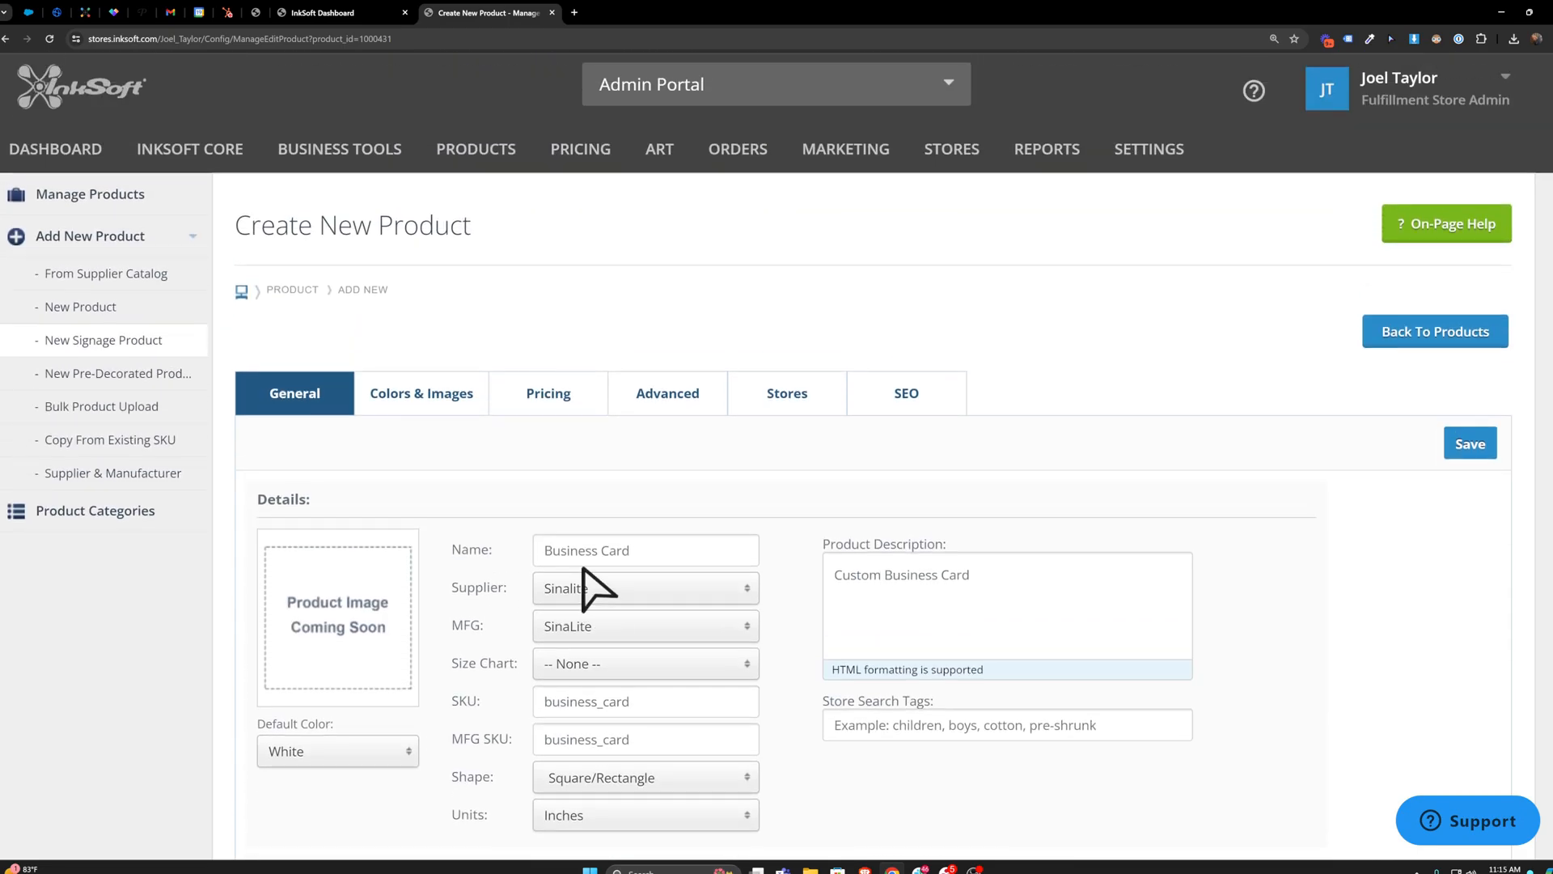
{"action": "left_click", "coordinate": [405, 398]}
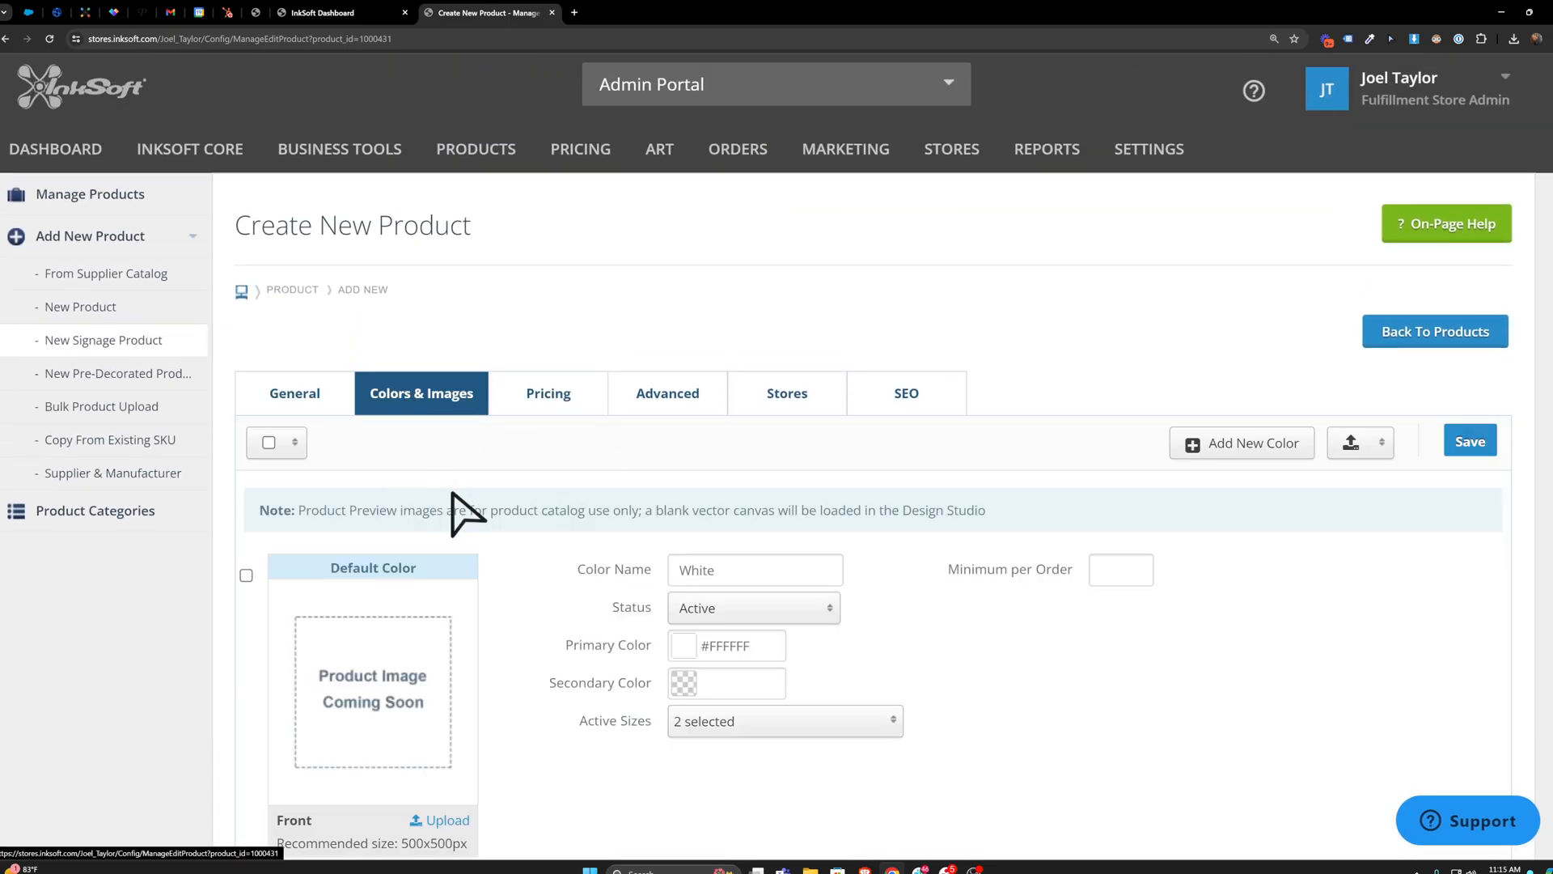
{"action": "left_click_drag", "start_coordinate": [731, 571], "coordinate": [610, 582]}
{"action": "key", "text": "BackSpace"}
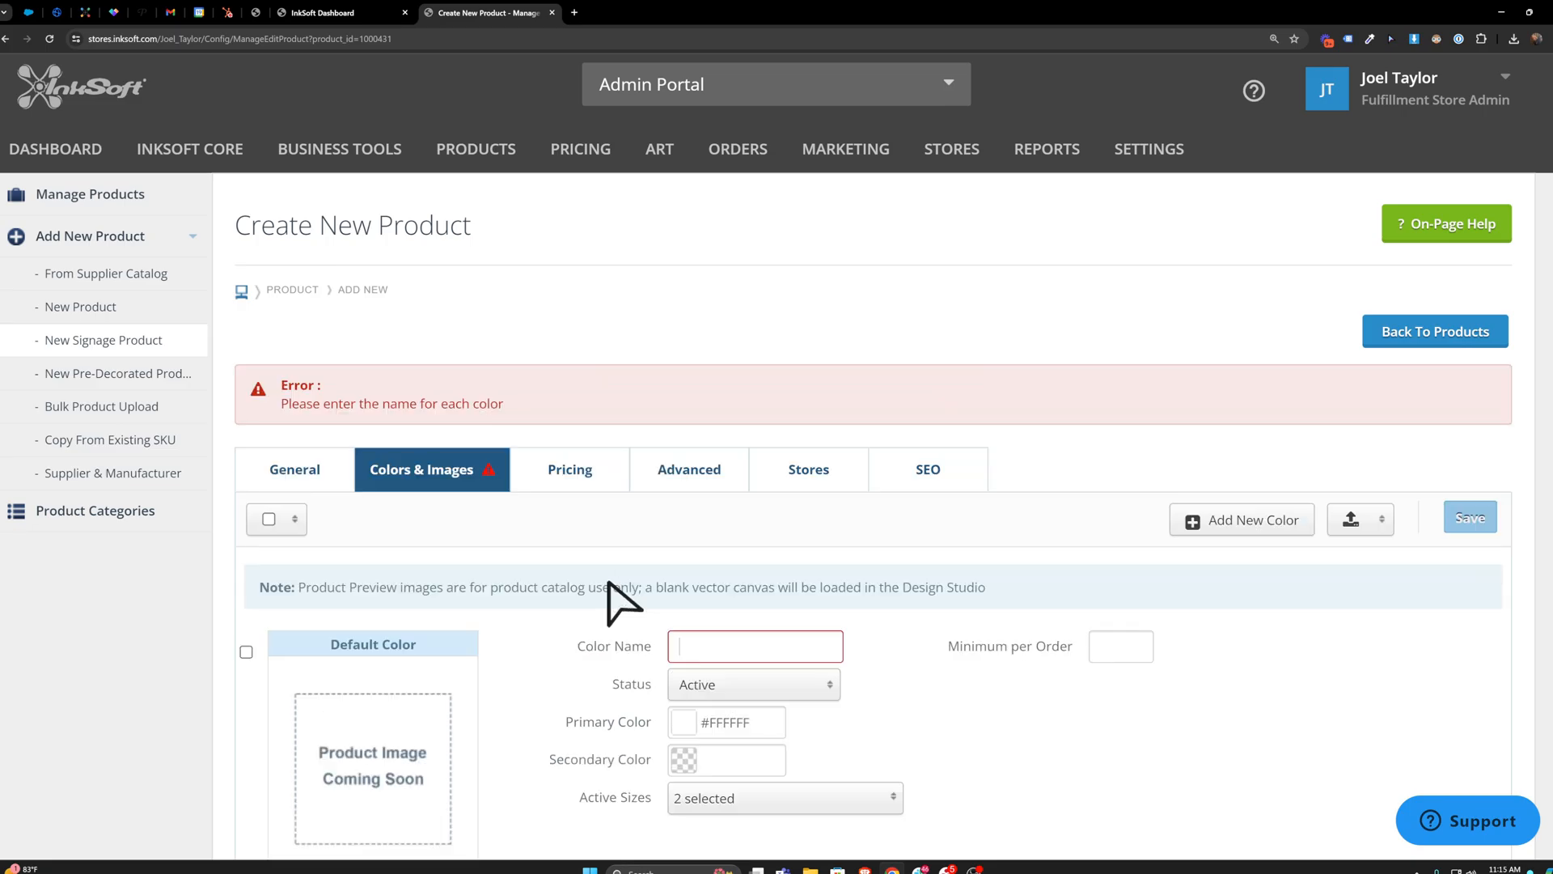
{"action": "type", "text": "Business Card"}
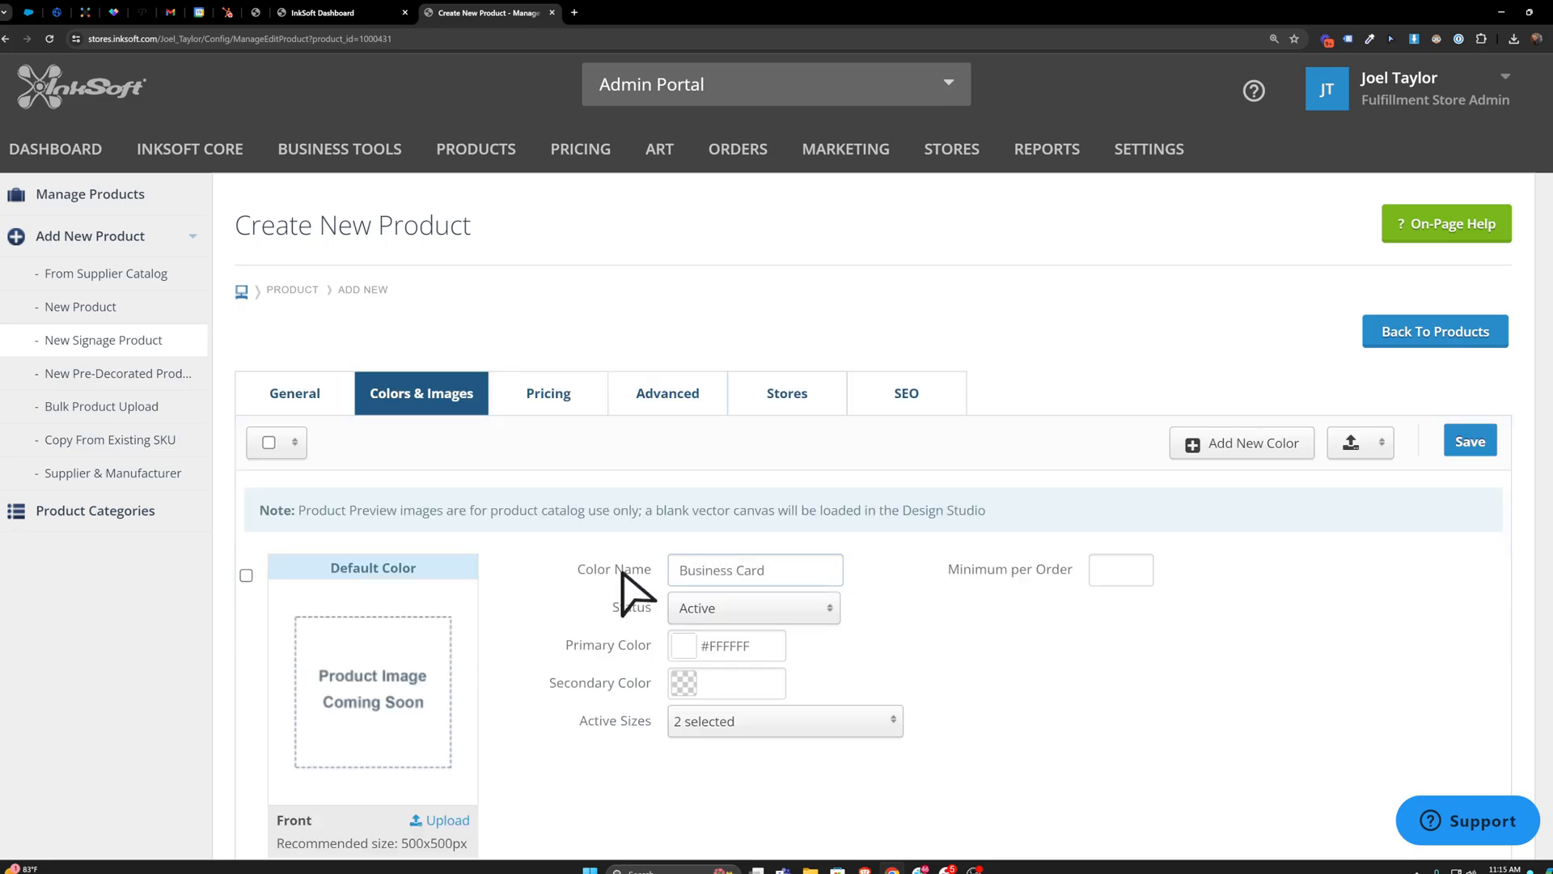
- Upload the business card photo as the front image of the default color
{"action": "scroll", "coordinate": [537, 610], "scroll_direction": "down", "scroll_amount": 2}
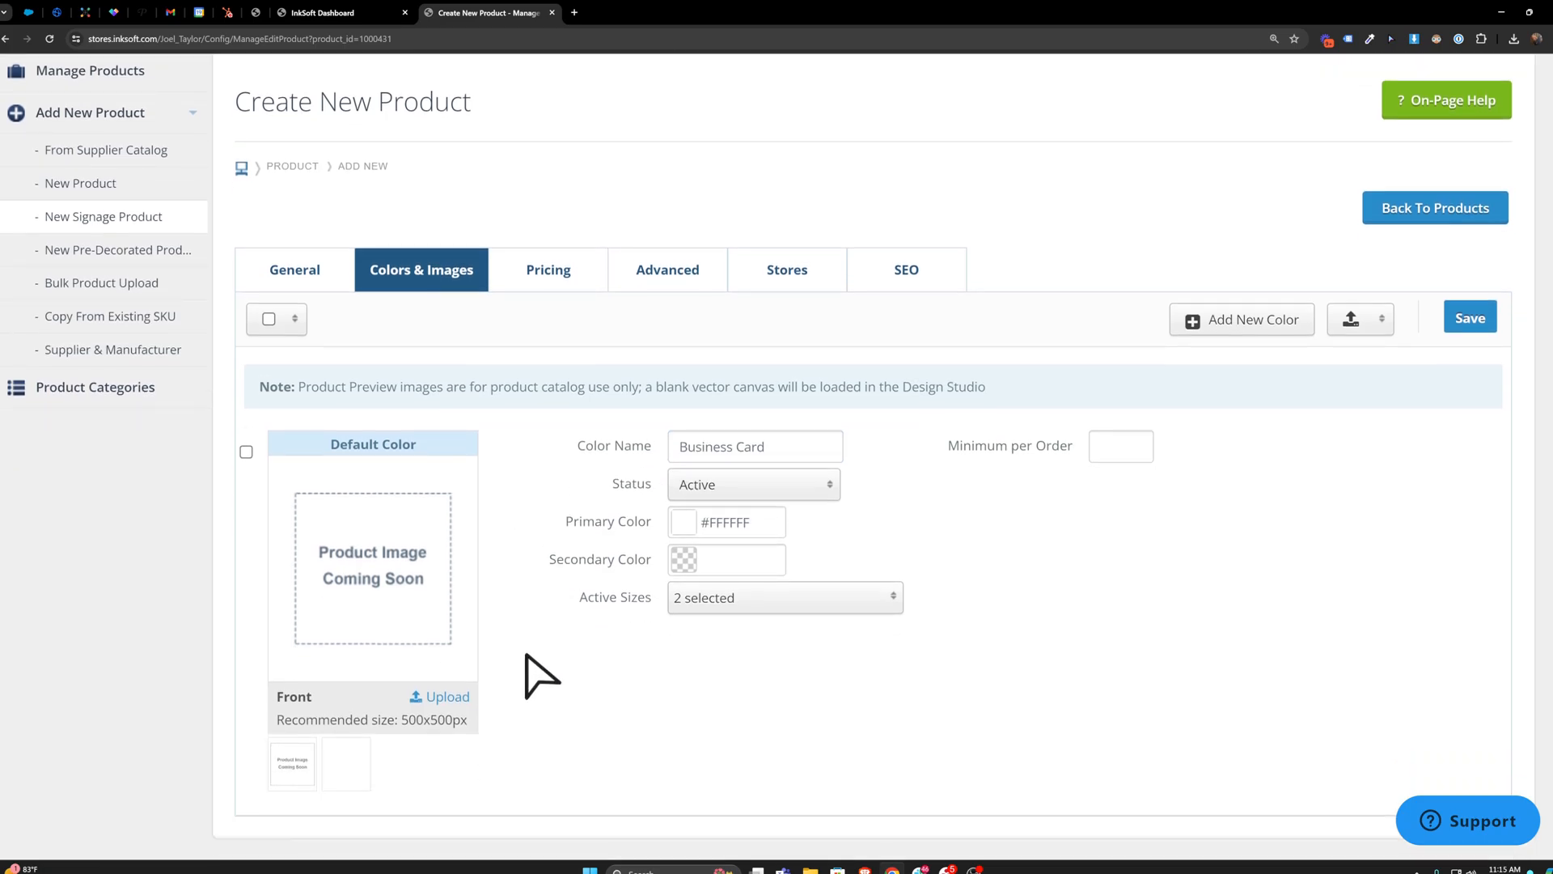
{"action": "left_click", "coordinate": [446, 698]}
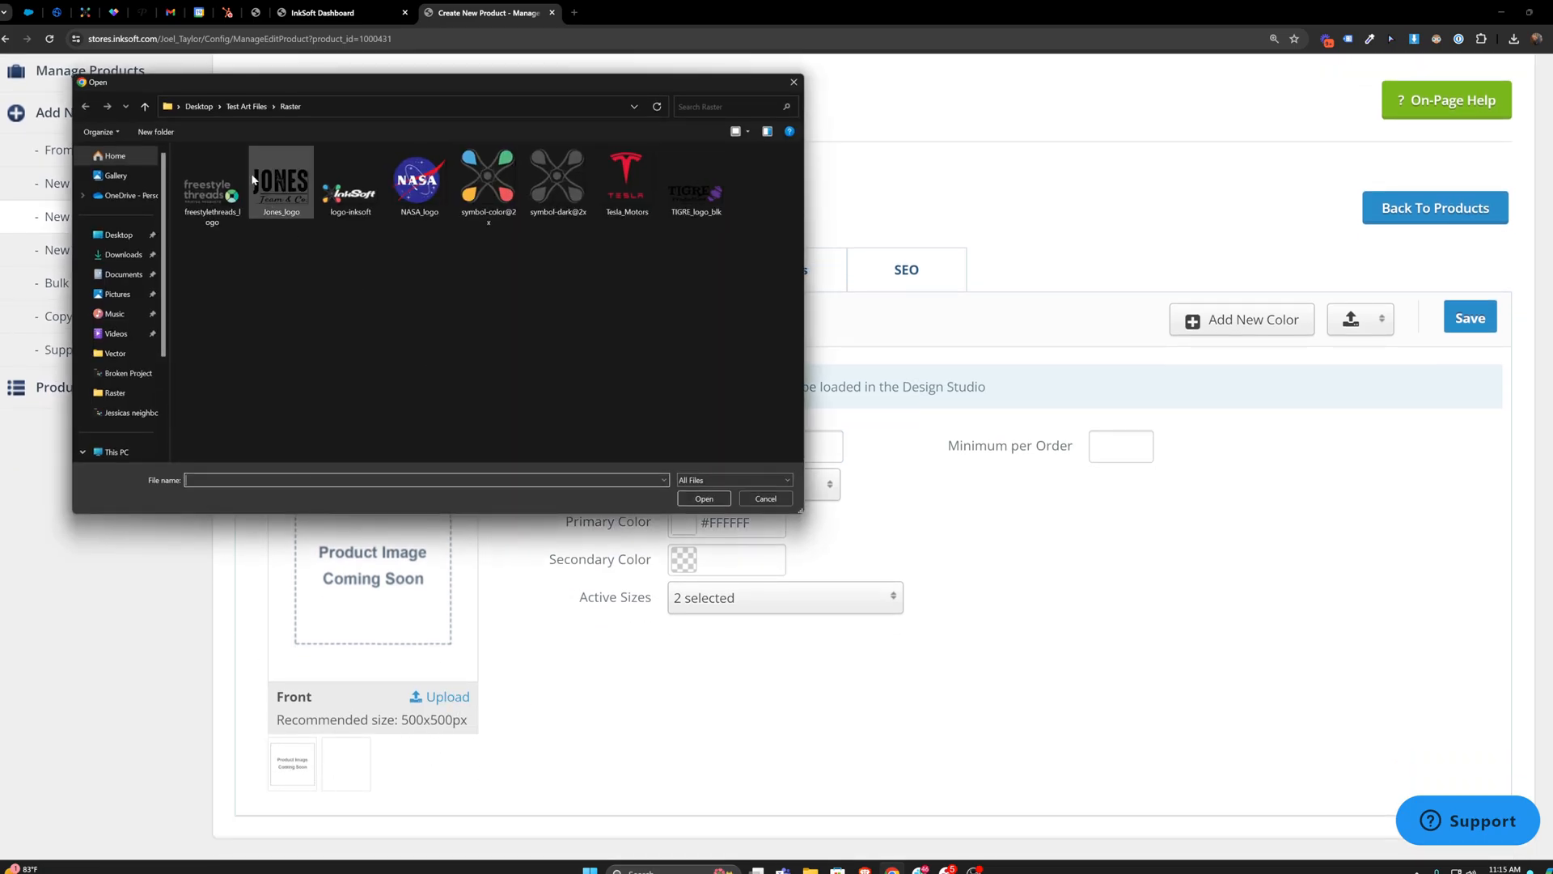
{"action": "left_click", "coordinate": [291, 475]}
{"action": "left_click", "coordinate": [253, 490]}
{"action": "left_click", "coordinate": [693, 501]}
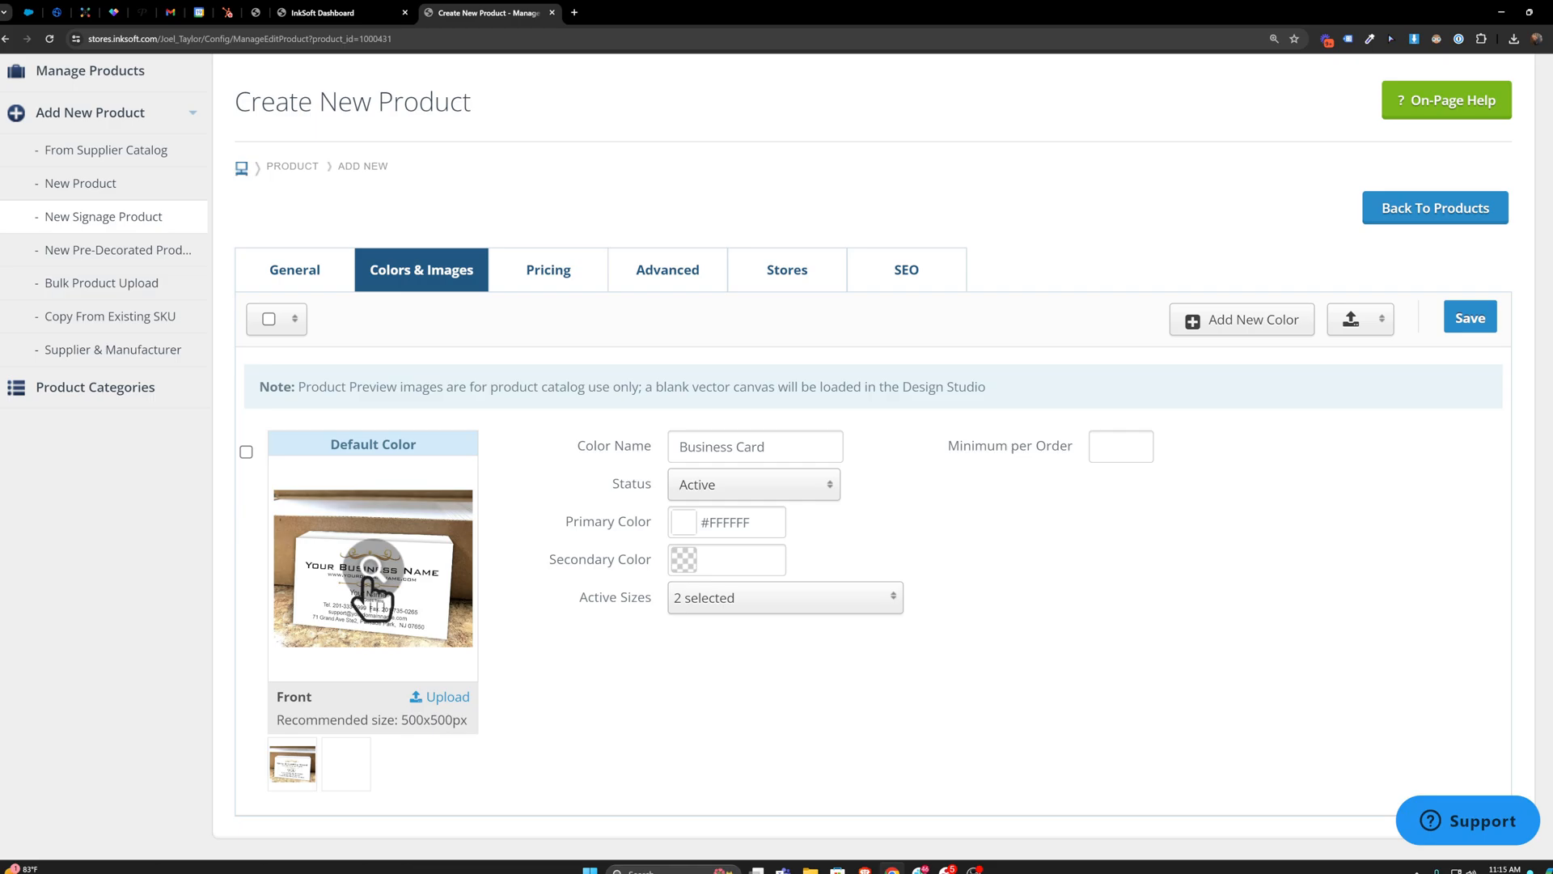
- Check the product's thumbnail, default color and sizes in the general details, and return to the colors and images
{"action": "left_click", "coordinate": [312, 287]}
{"action": "scroll", "coordinate": [555, 572], "scroll_direction": "down", "scroll_amount": 5}
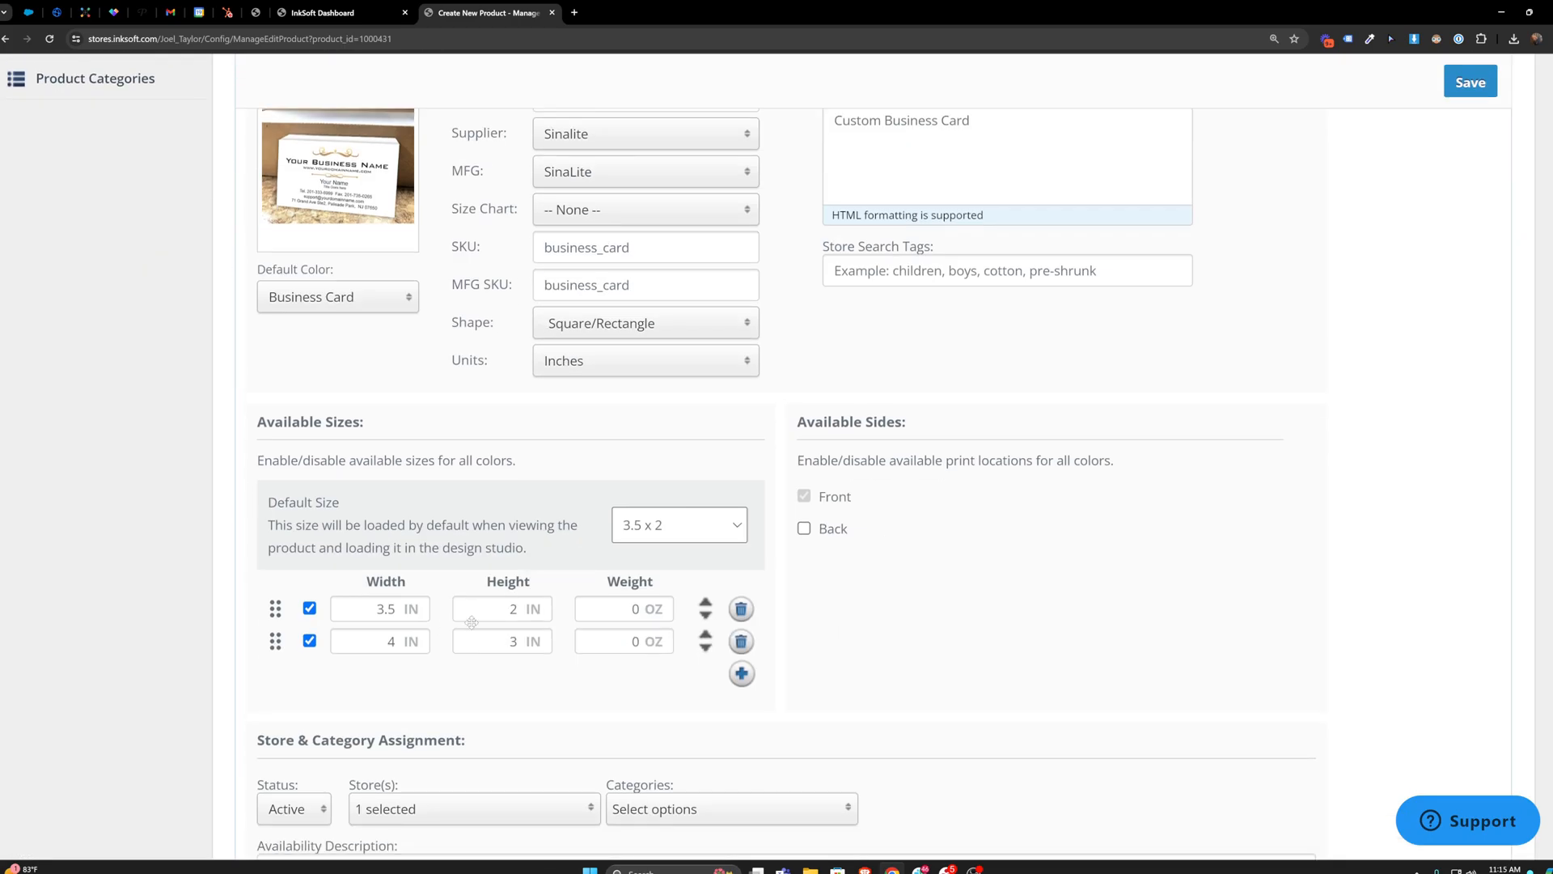
{"action": "scroll", "coordinate": [451, 683], "scroll_direction": "up", "scroll_amount": 4}
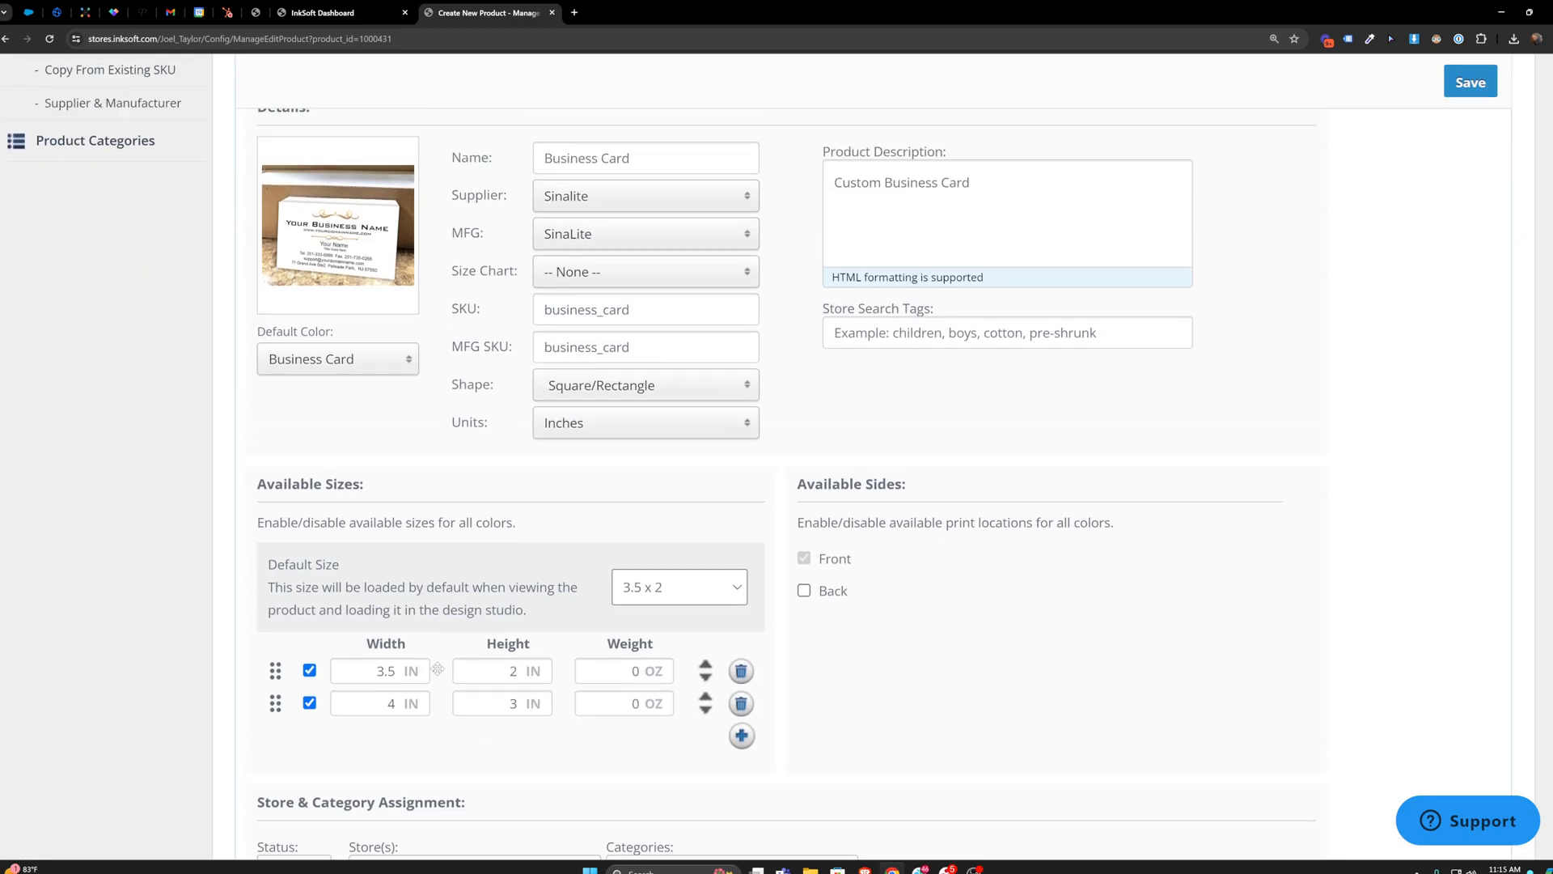
{"action": "left_click", "coordinate": [409, 208]}
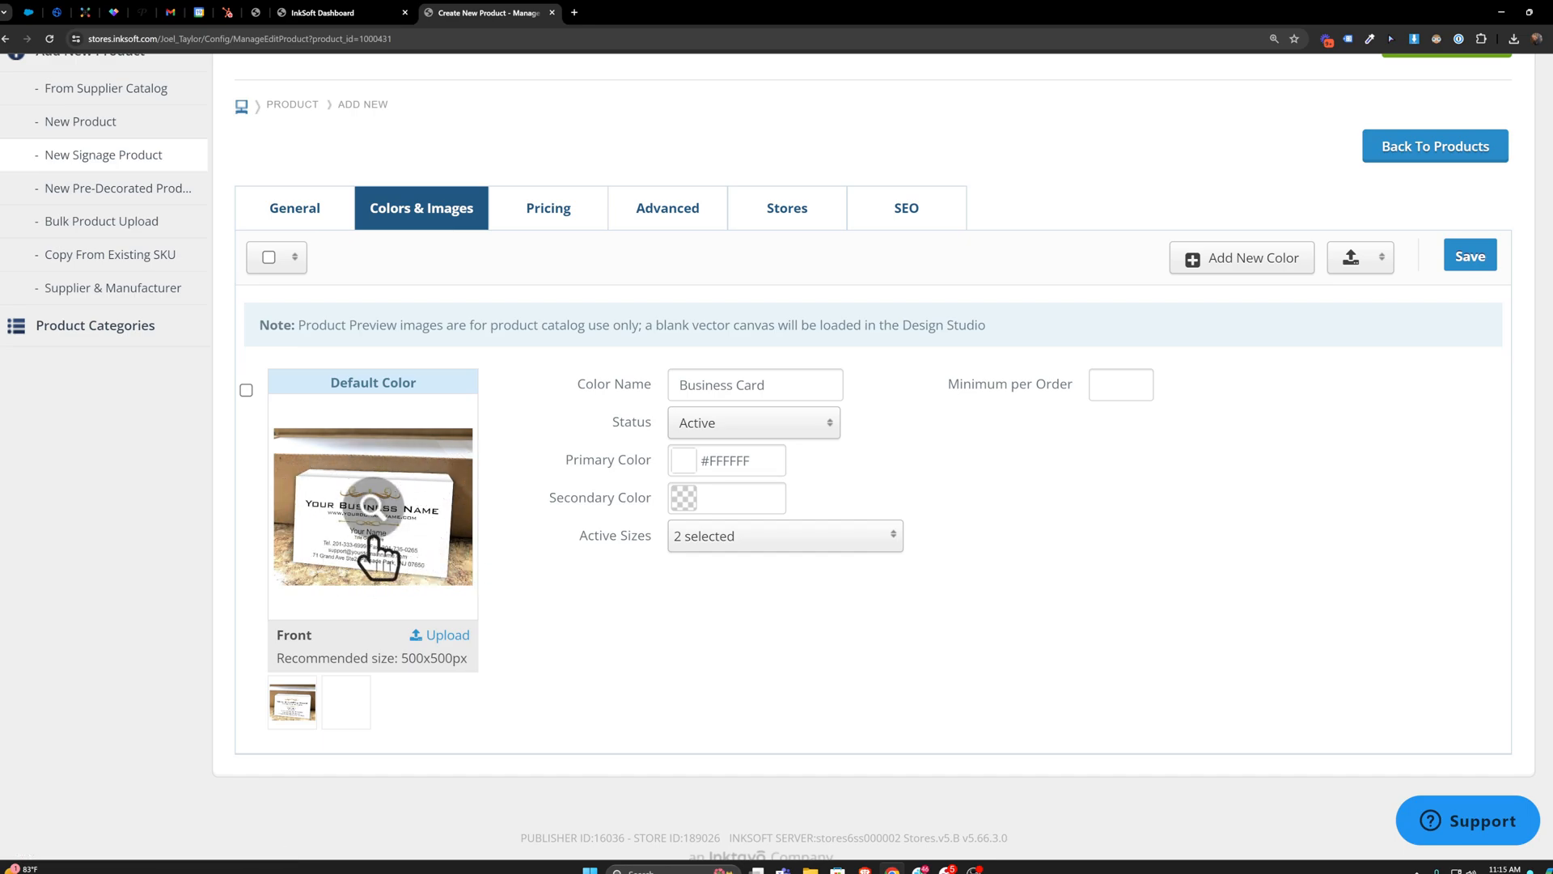
- Open the Business Card product's pricing settings down to the price table by size
{"action": "left_click", "coordinate": [538, 212]}
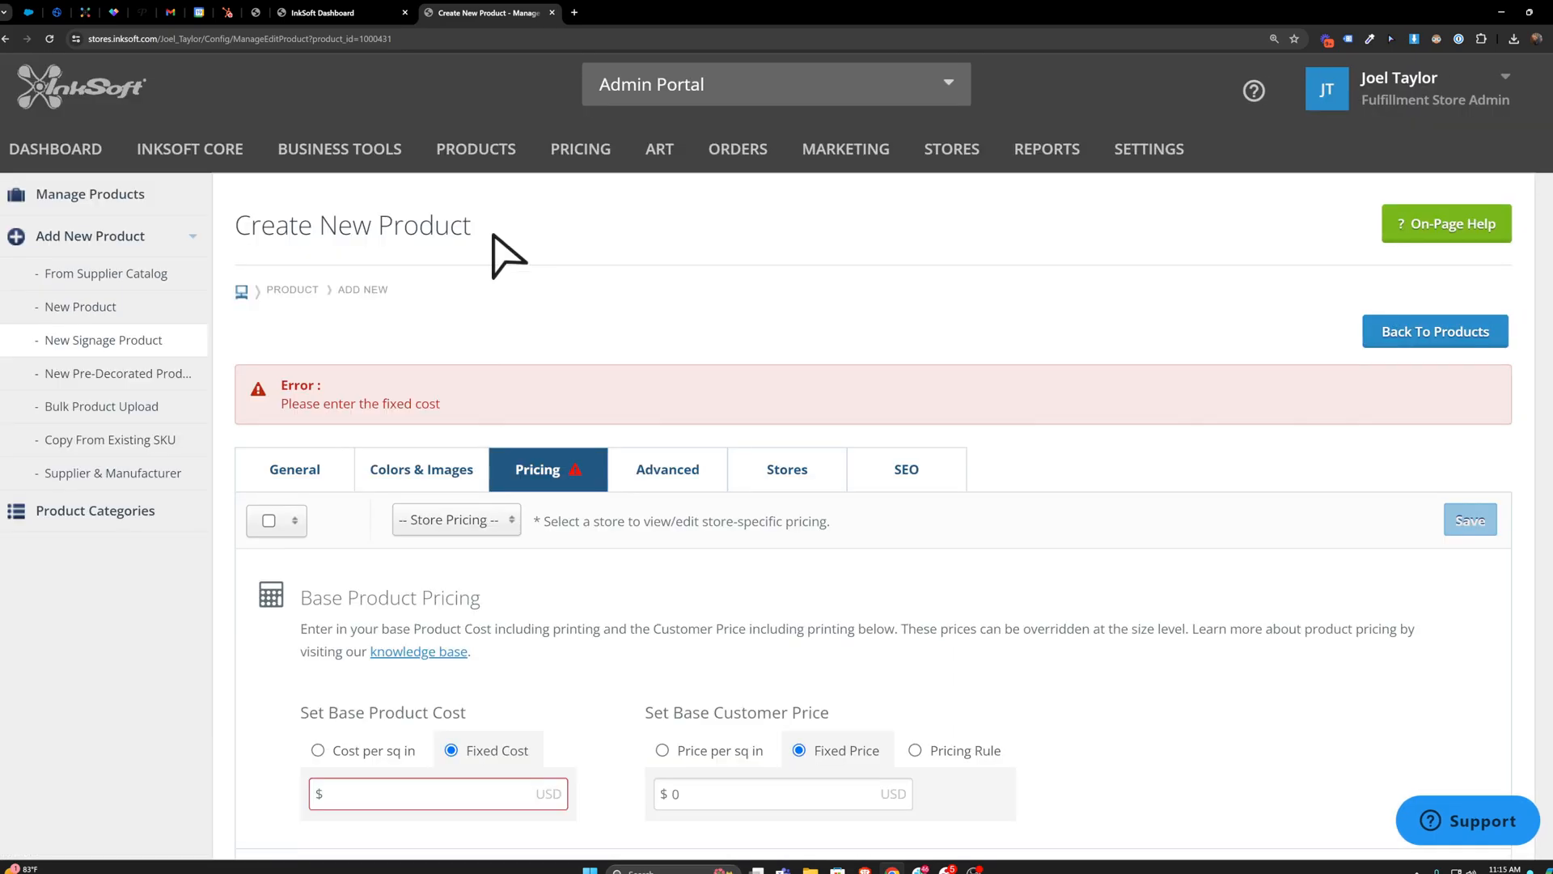
{"action": "scroll", "coordinate": [683, 503], "scroll_direction": "down", "scroll_amount": 4}
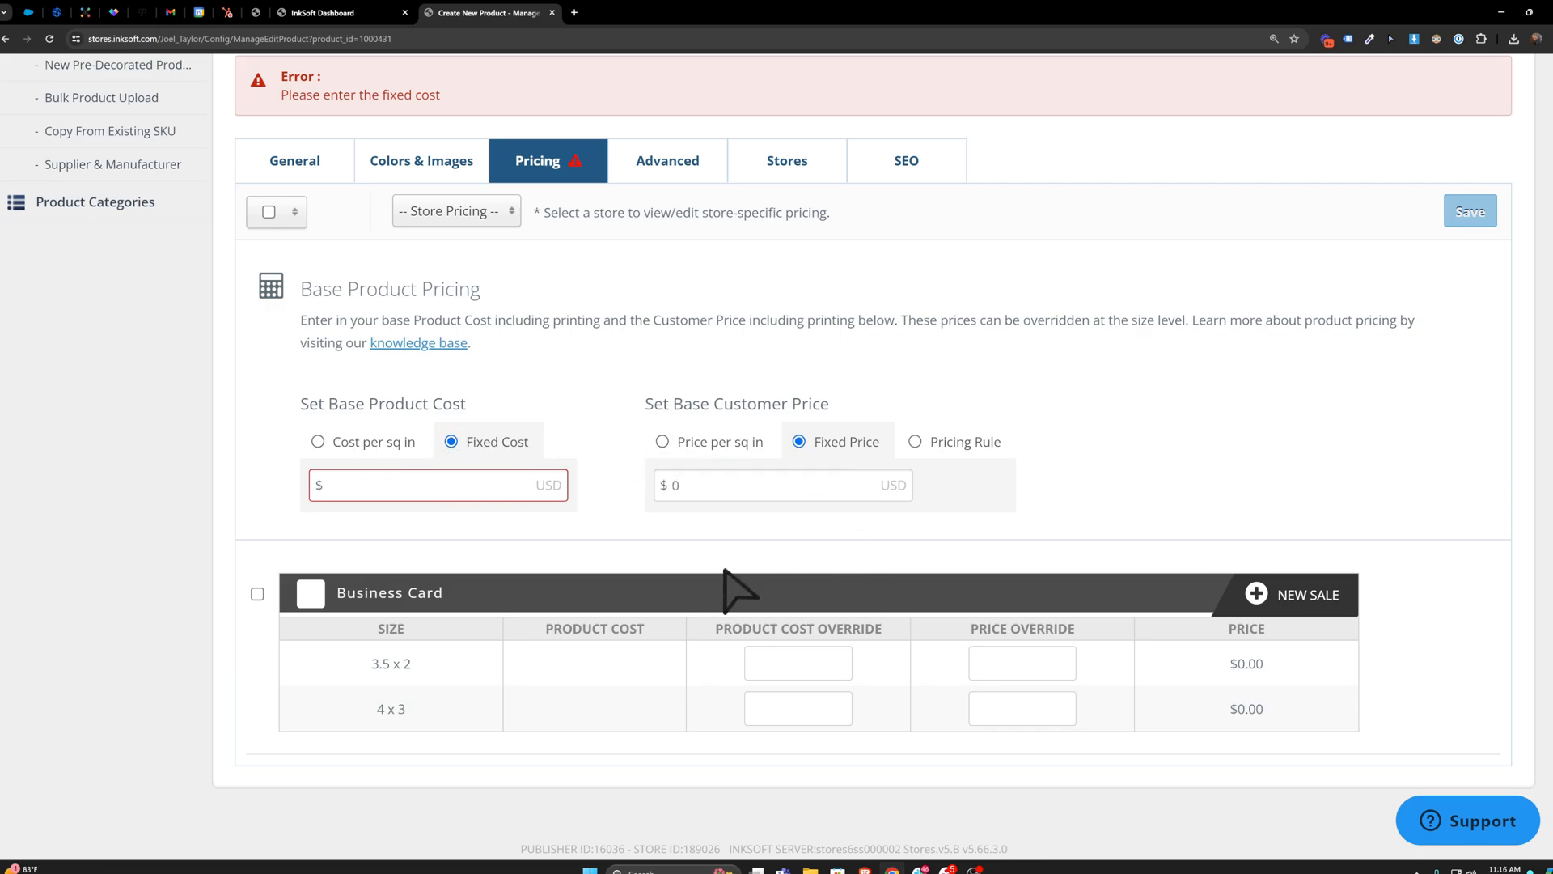
- Set the base product cost to .01 USD per square inch and check the resulting cost for each size
{"action": "left_click", "coordinate": [318, 441]}
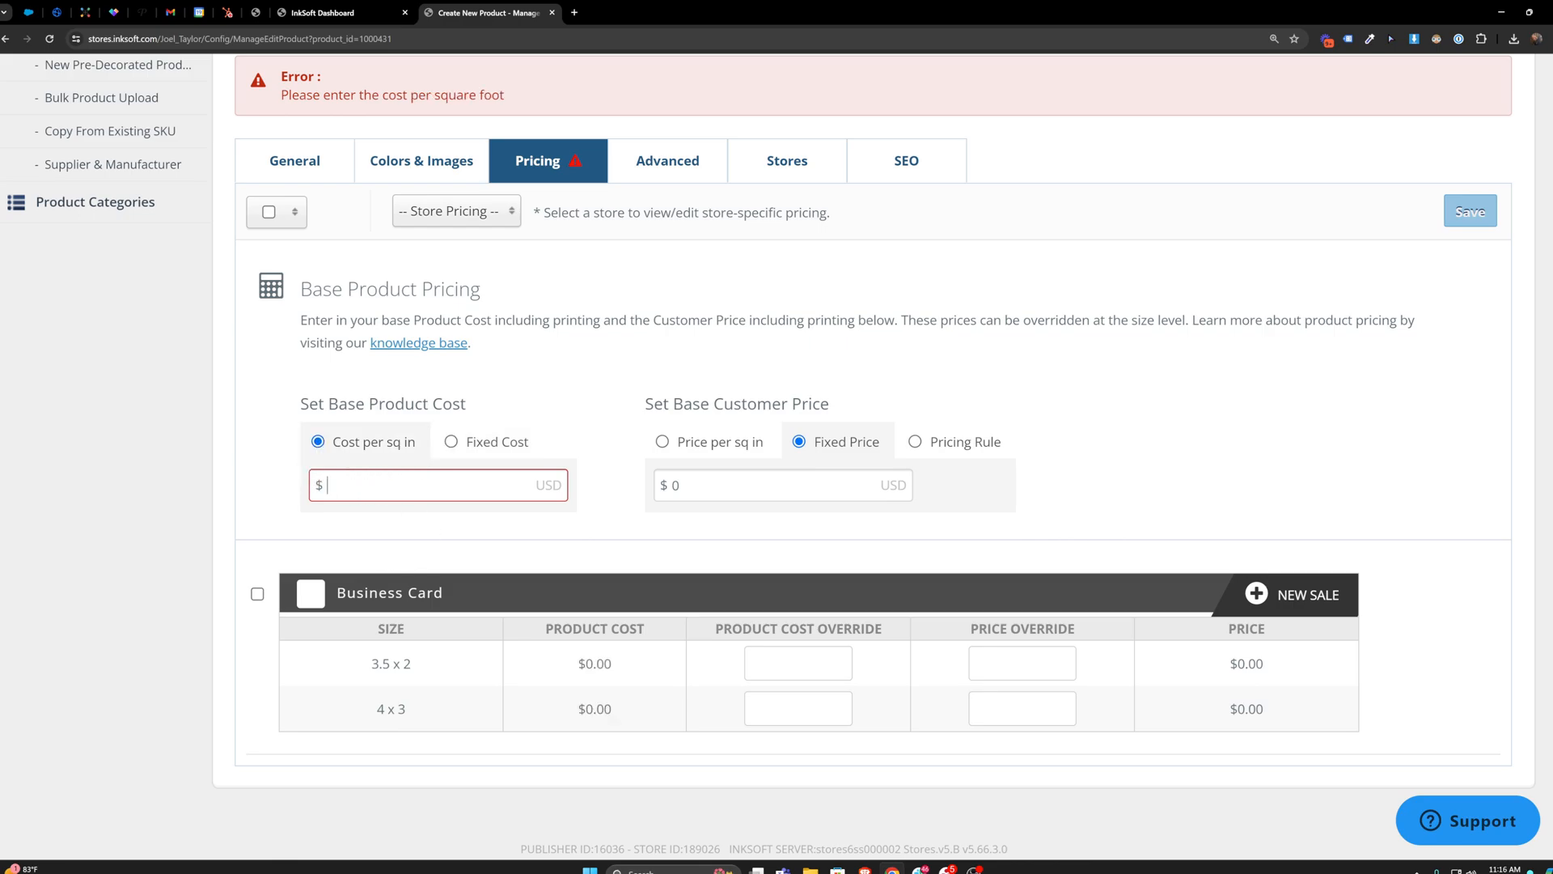
{"action": "type", "text": ".01"}
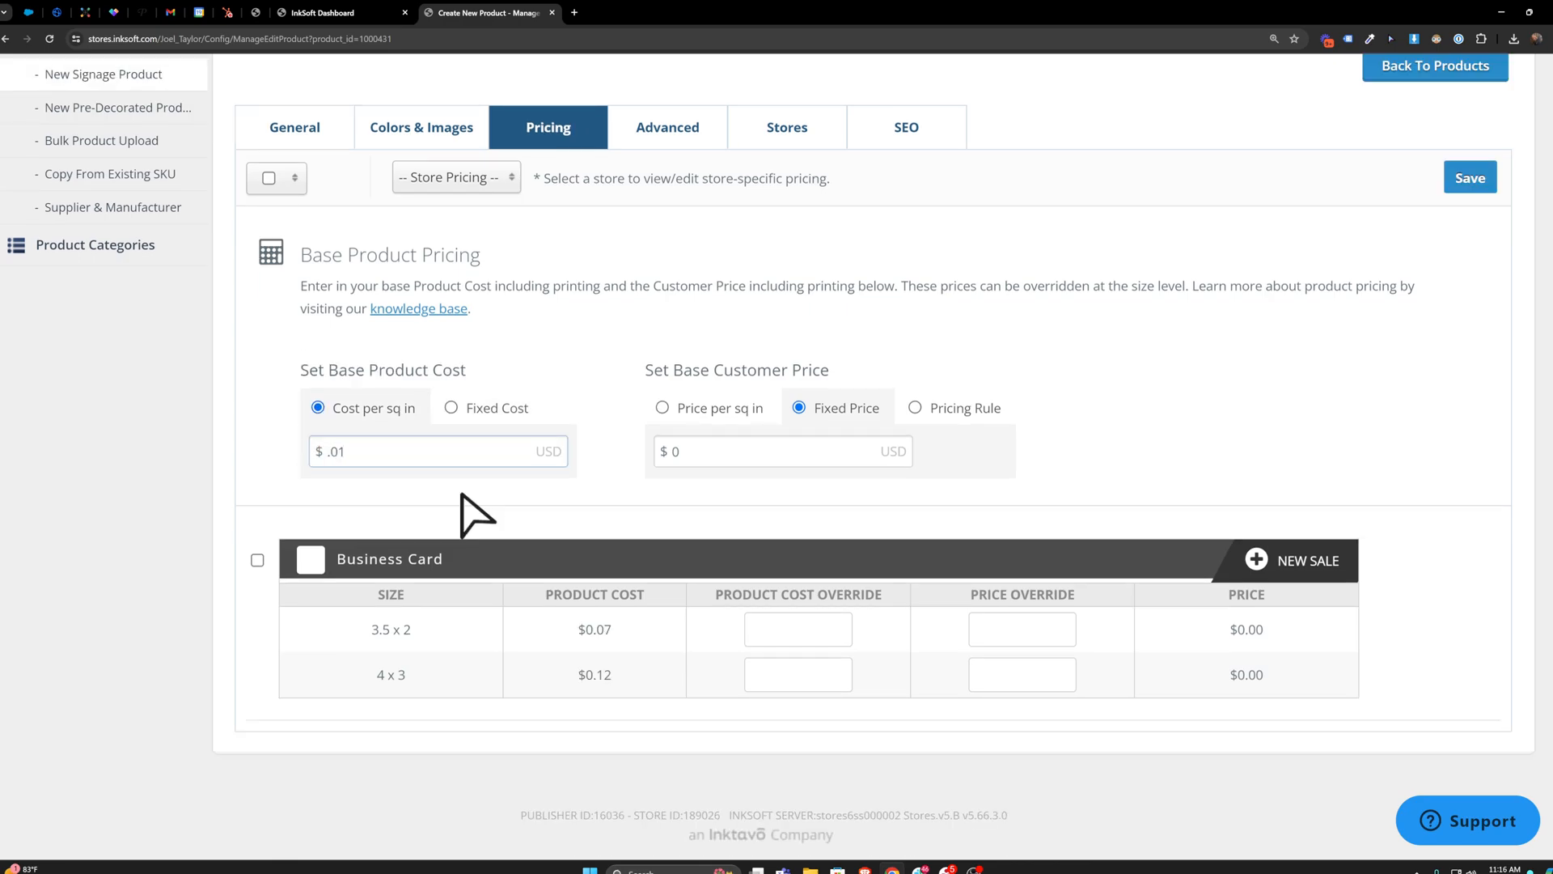
{"action": "left_click_drag", "start_coordinate": [427, 629], "coordinate": [369, 633]}
{"action": "left_click_drag", "start_coordinate": [624, 632], "coordinate": [577, 680]}
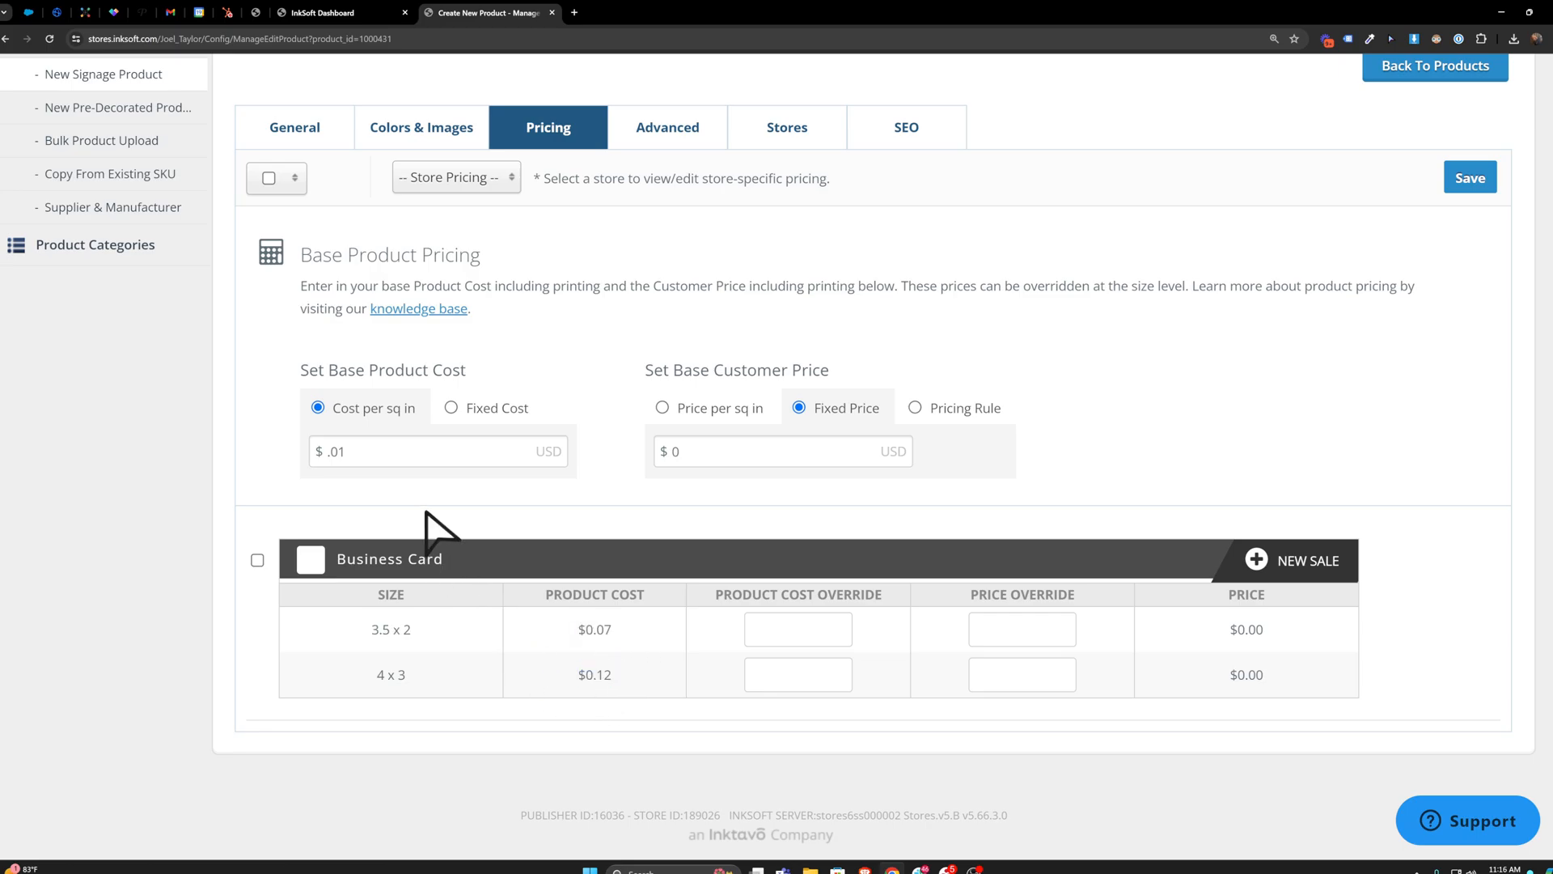
- Set a fixed base product cost of 0.01 USD and a product cost override of .02 for the 4 x 3 size
{"action": "left_click", "coordinate": [451, 408]}
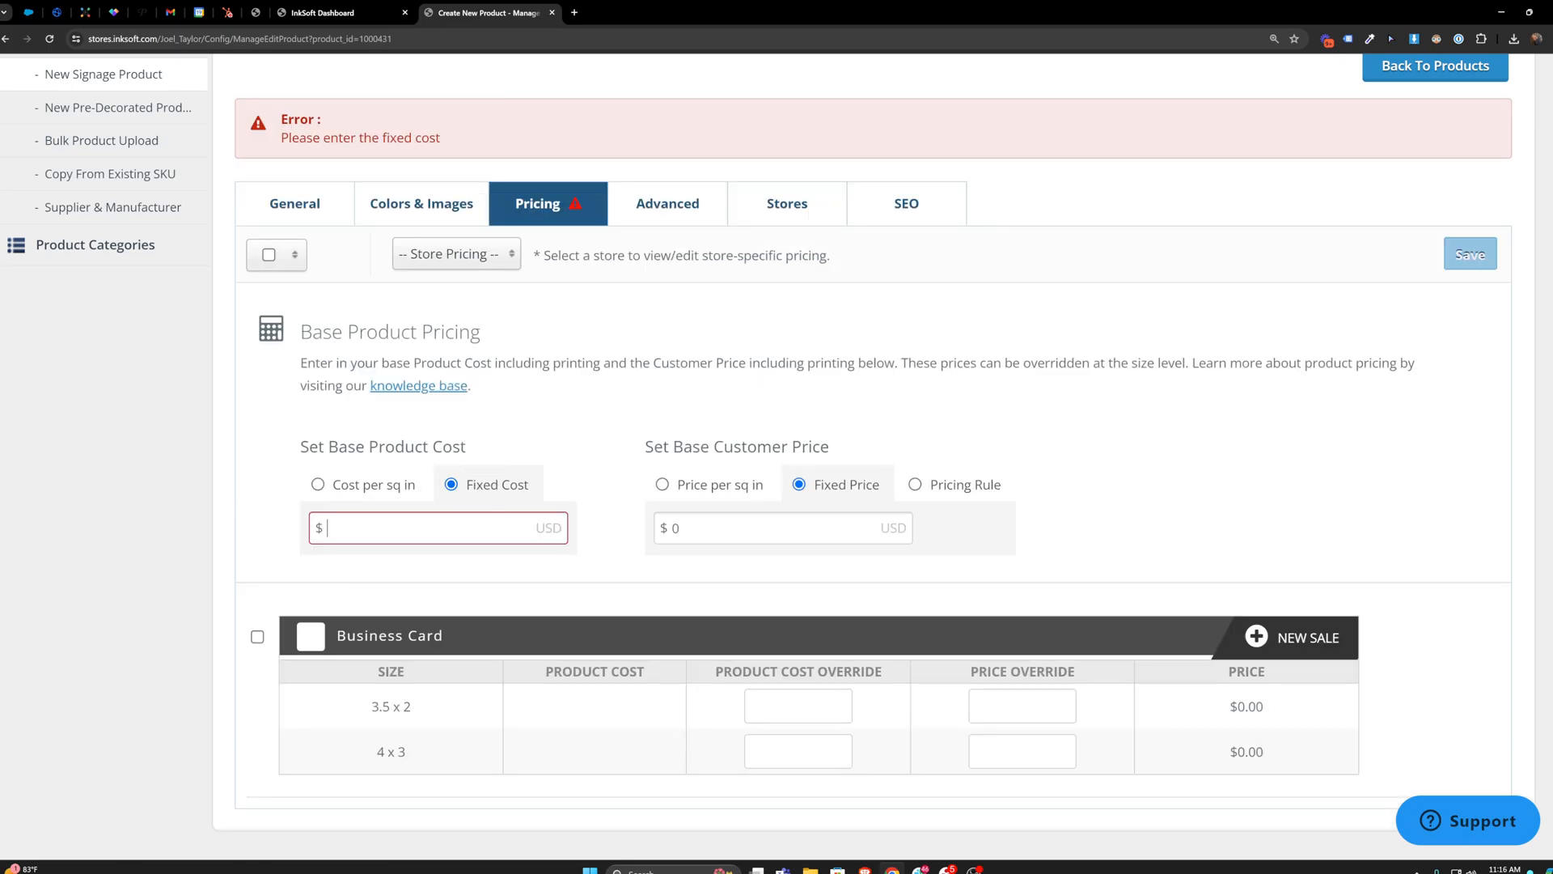
{"action": "left_click", "coordinate": [427, 534]}
{"action": "type", "text": "0.01"}
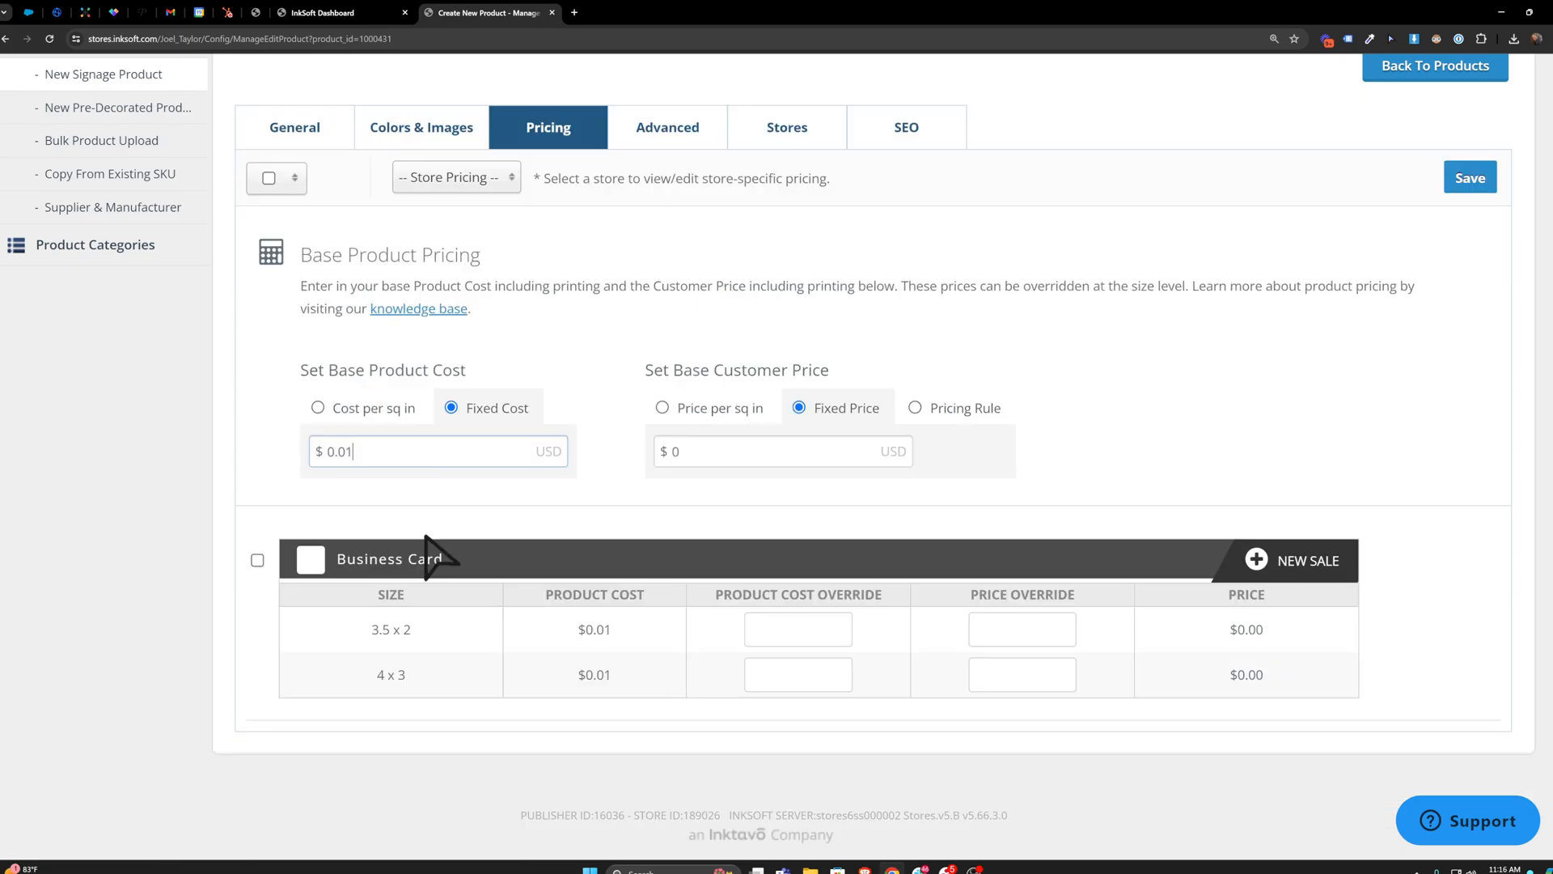
{"action": "left_click_drag", "start_coordinate": [484, 651], "coordinate": [372, 678]}
{"action": "left_click", "coordinate": [798, 674]}
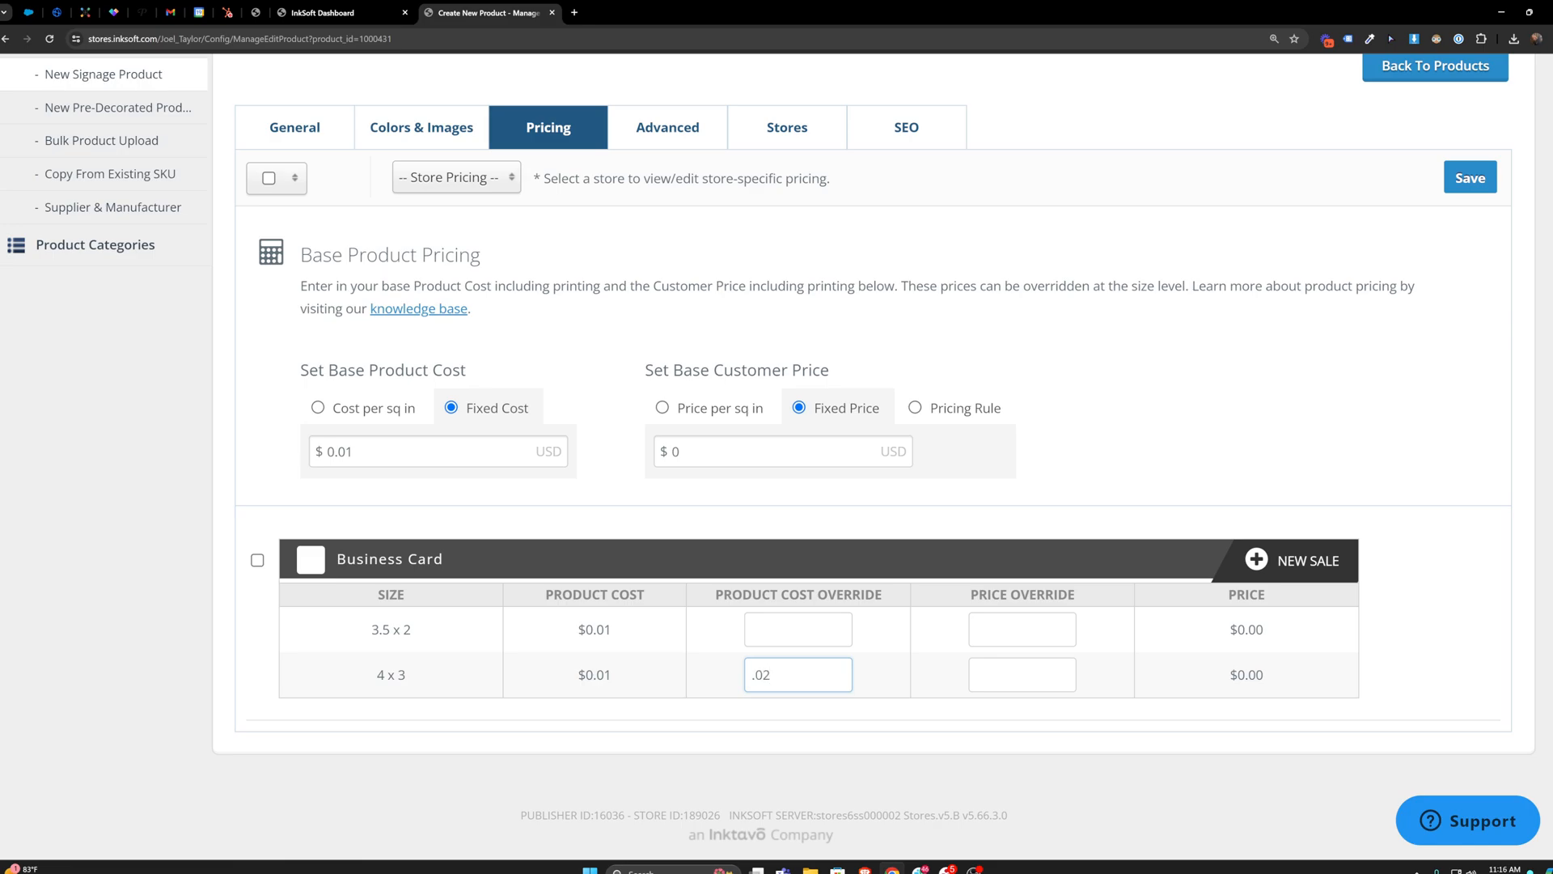
{"action": "left_click", "coordinate": [905, 694]}
- Set the fixed base customer price to .01 USD and the price override of the 4 x 3 size to 0.02
{"action": "left_click", "coordinate": [657, 454]}
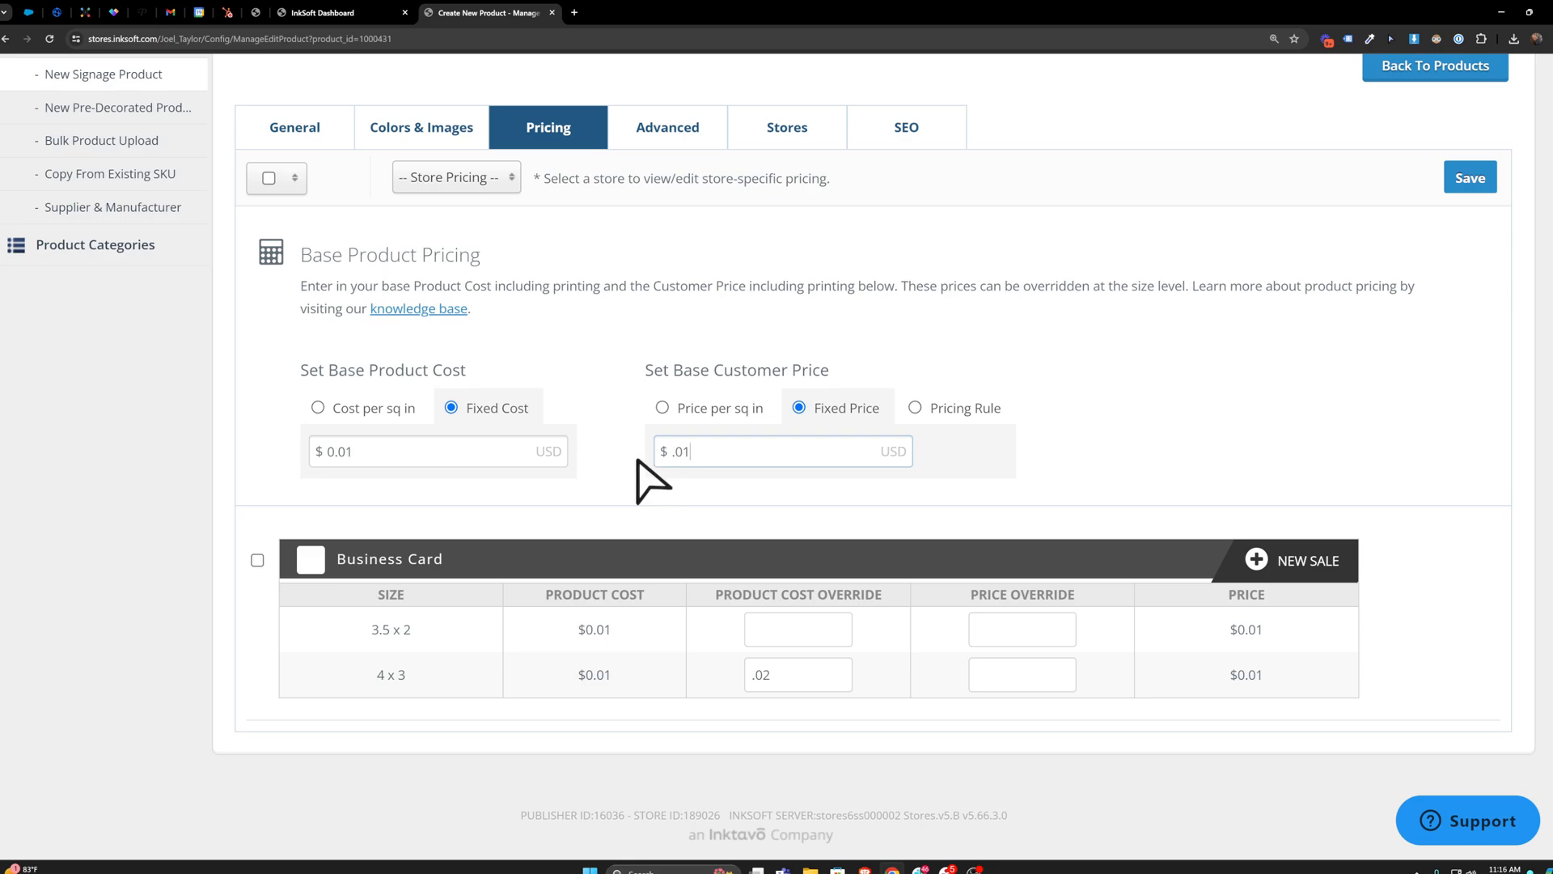
{"action": "left_click", "coordinate": [1059, 431]}
{"action": "left_click_drag", "start_coordinate": [405, 682], "coordinate": [364, 694]}
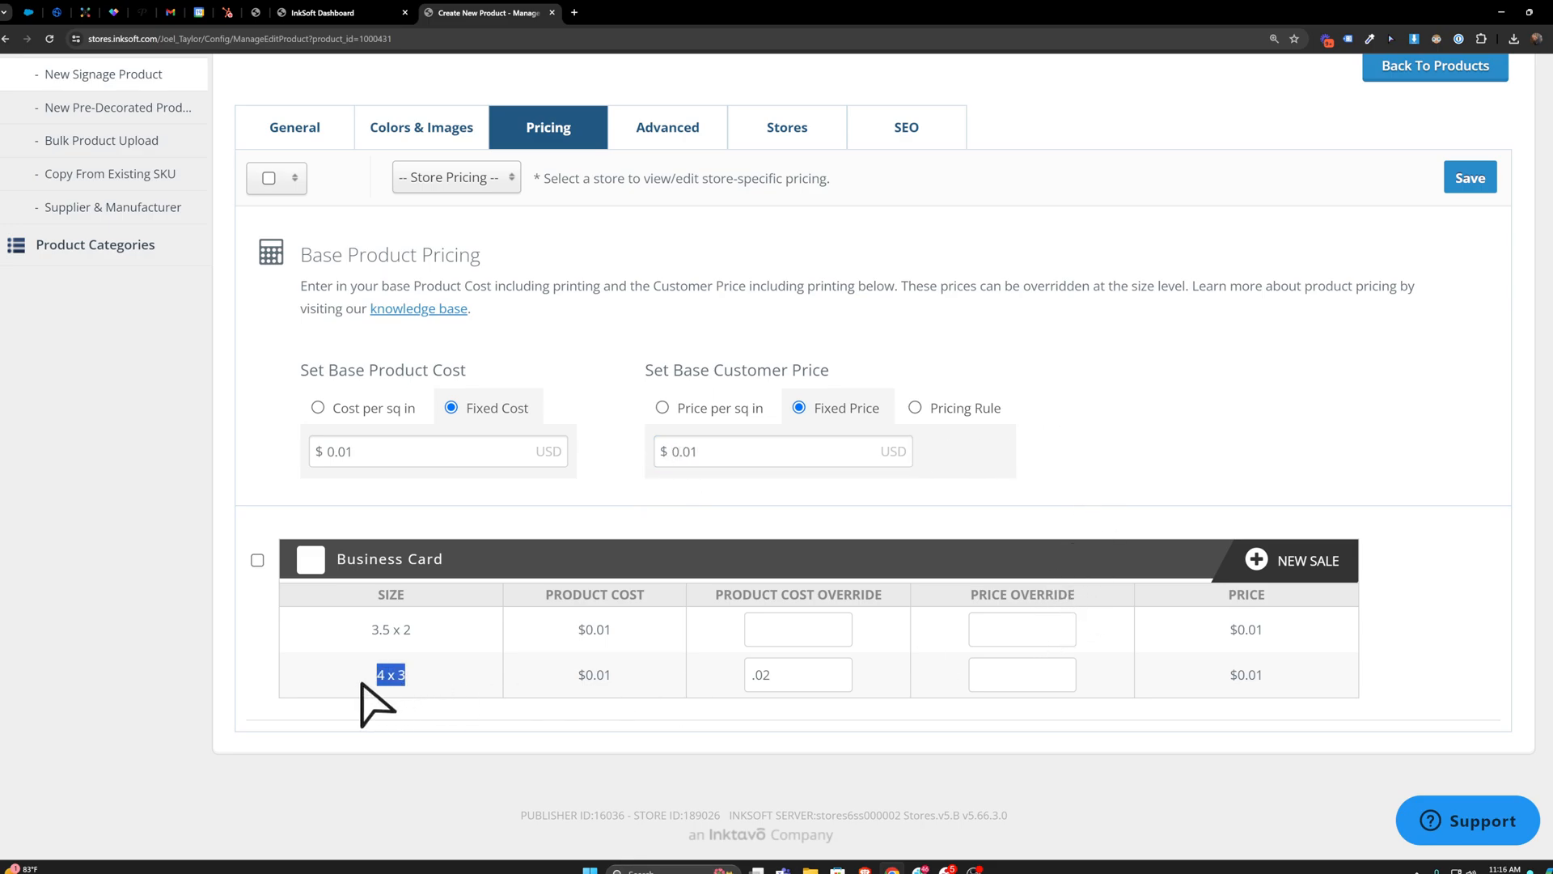
{"action": "left_click", "coordinate": [1044, 676]}
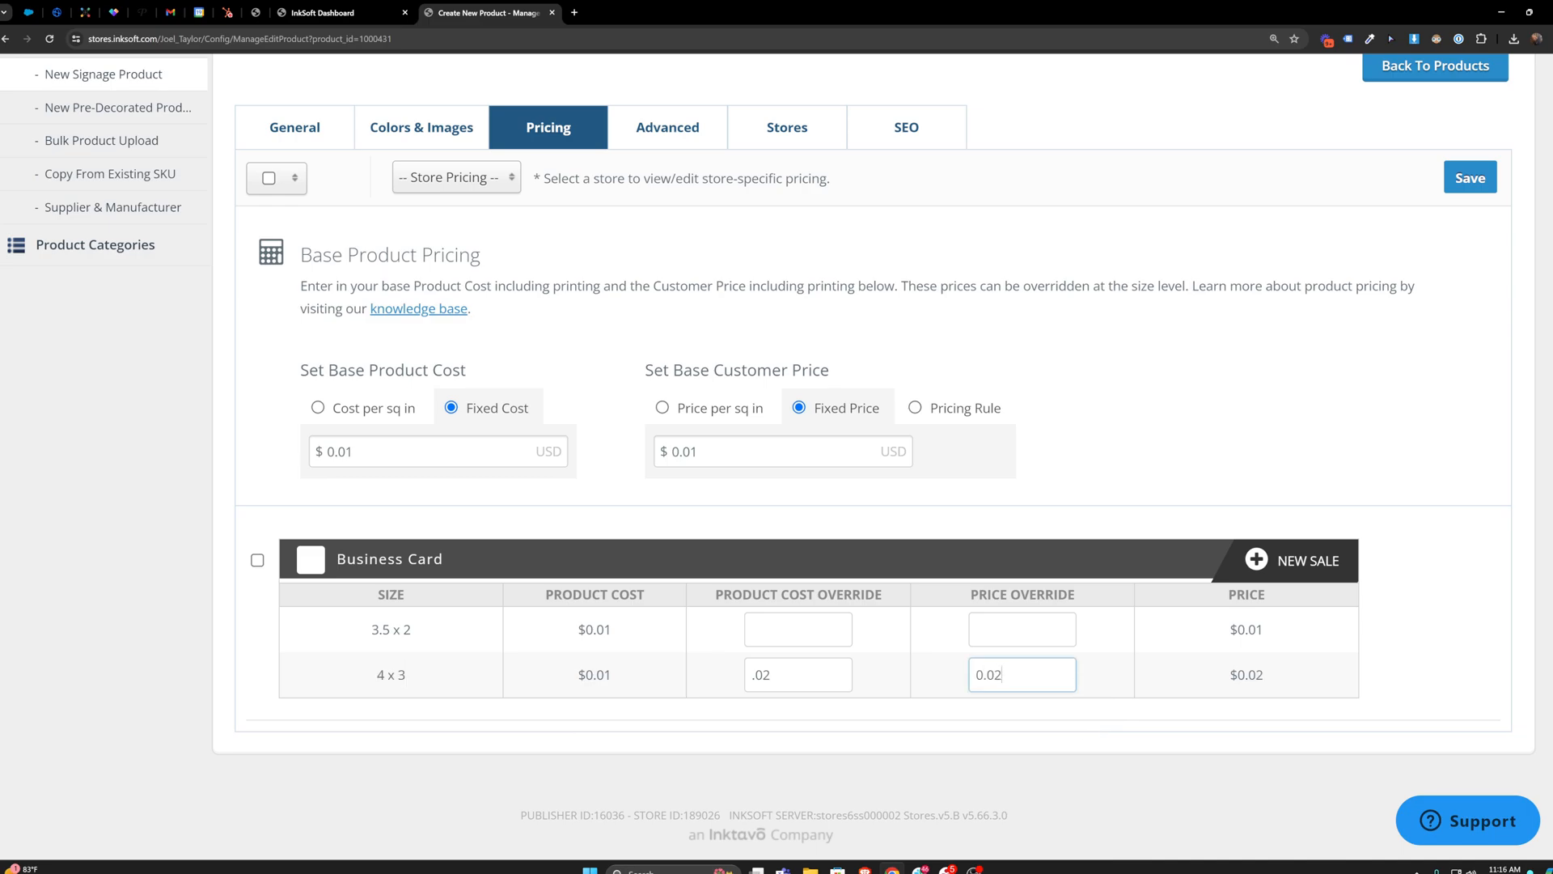
- Change the 4 x 3 price override to 0.05 and the fixed base customer price to 0.03 USD, and save the product
{"action": "left_click_drag", "start_coordinate": [1035, 676], "coordinate": [960, 691]}
{"action": "left_click", "coordinate": [1023, 629]}
{"action": "left_click_drag", "start_coordinate": [704, 451], "coordinate": [691, 451]}
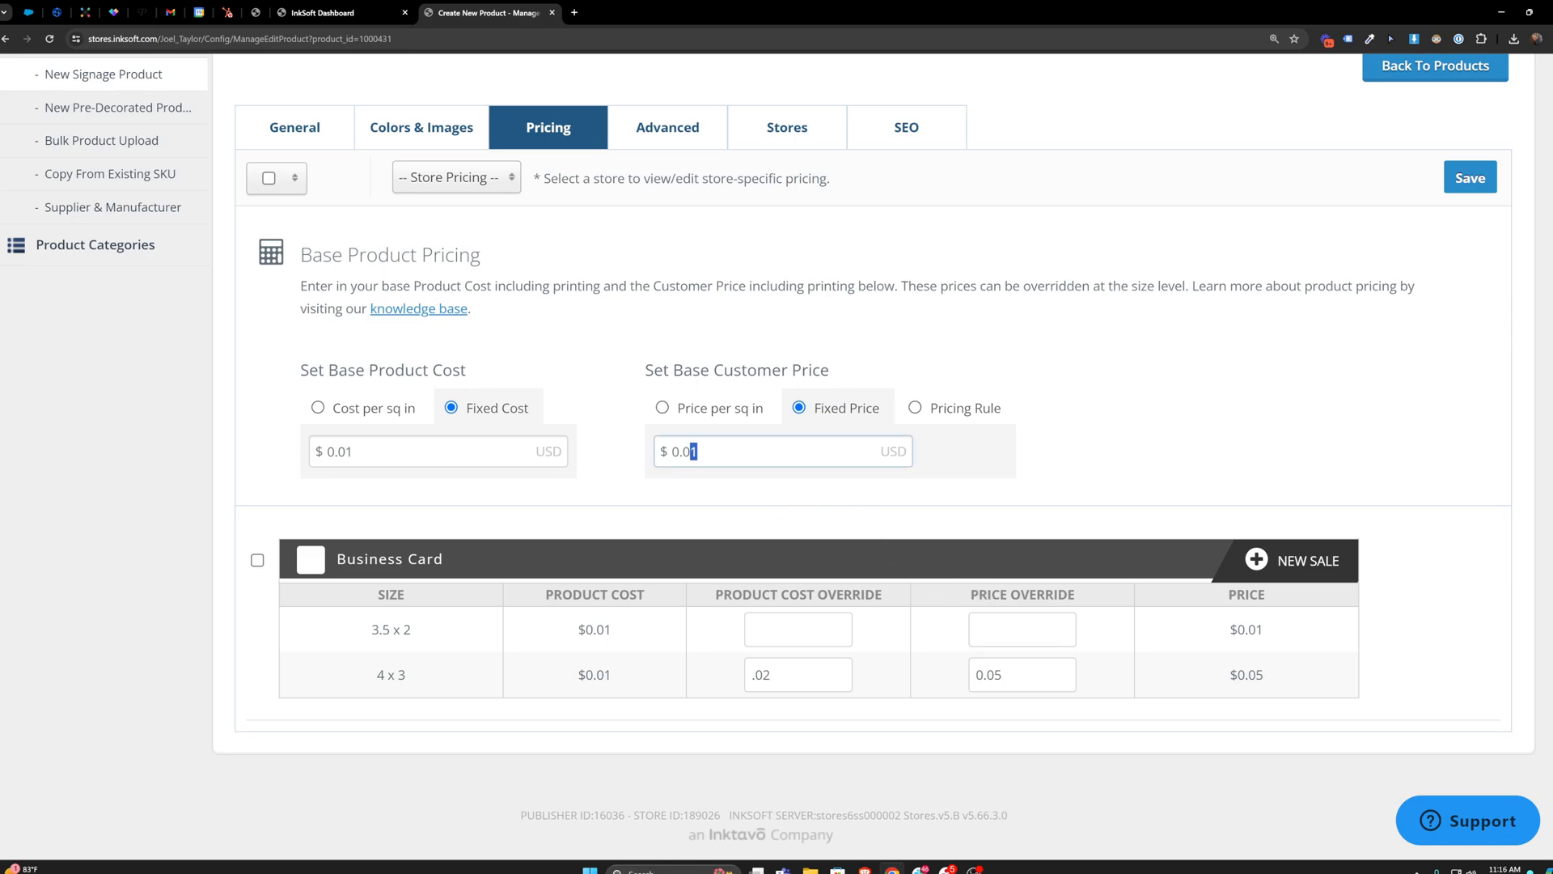
{"action": "left_click_drag", "start_coordinate": [1267, 629], "coordinate": [1227, 683]}
{"action": "left_click", "coordinate": [1157, 465]}
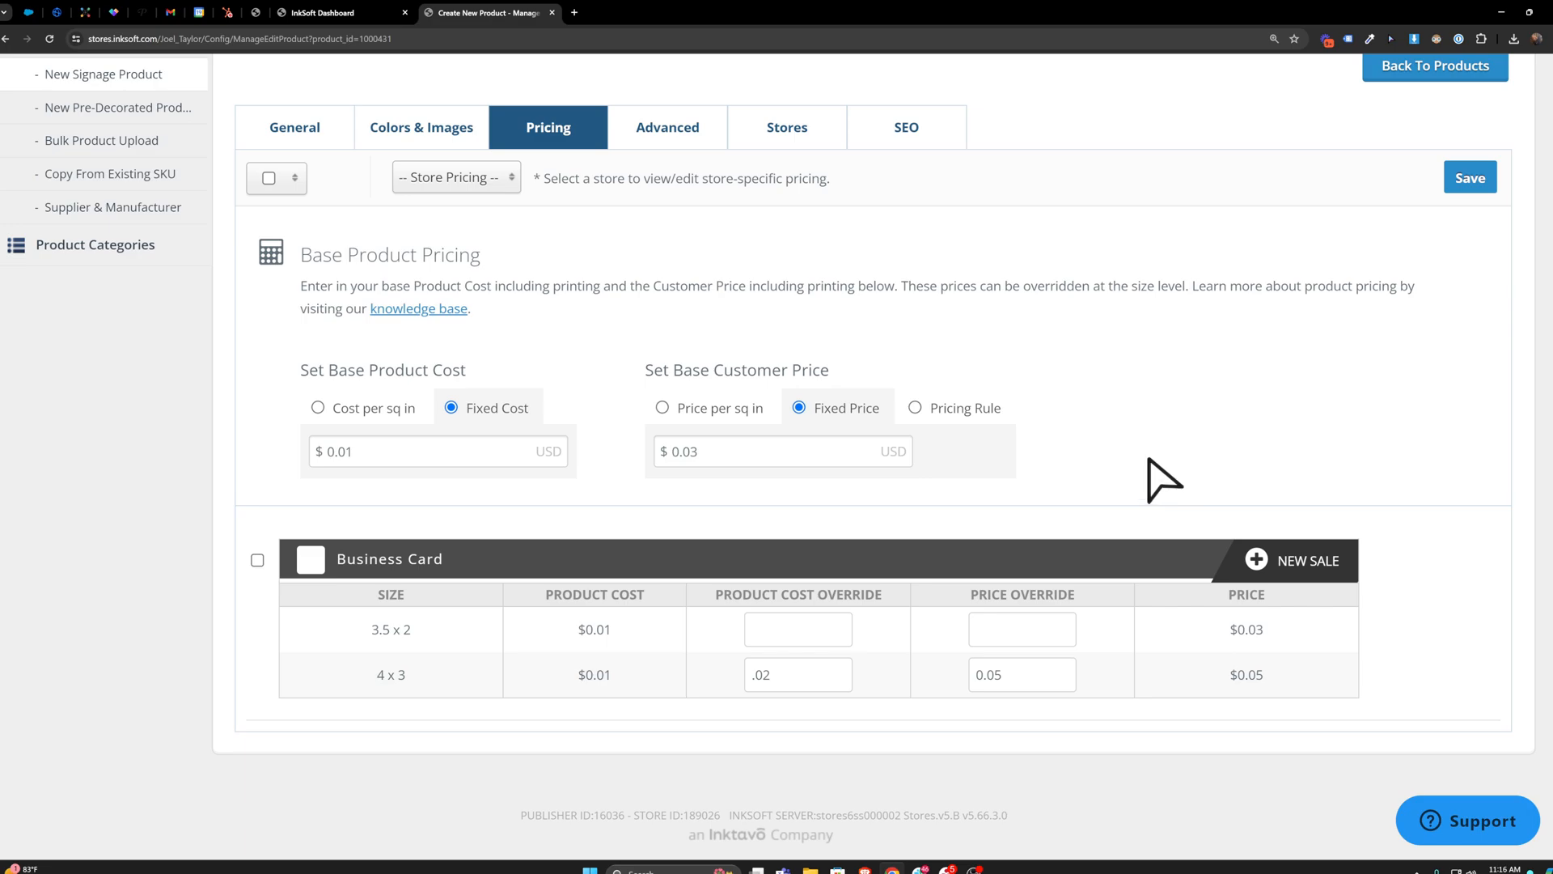
{"action": "left_click_drag", "start_coordinate": [1275, 639], "coordinate": [1227, 682]}
{"action": "left_click", "coordinate": [1139, 499]}
{"action": "scroll", "coordinate": [728, 421], "scroll_direction": "up", "scroll_amount": 3}
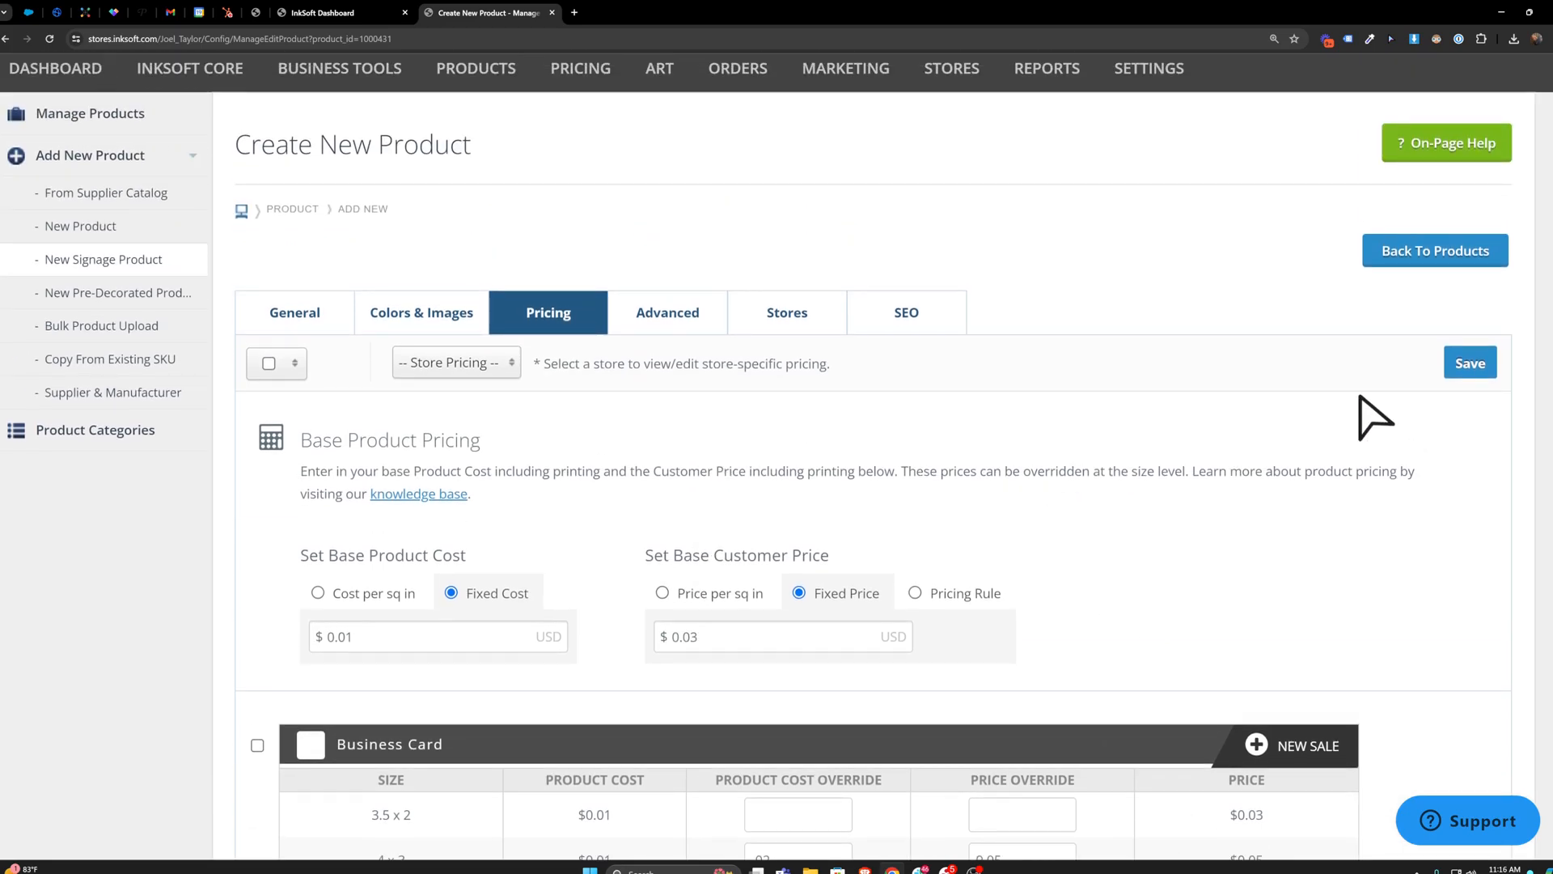
{"action": "left_click", "coordinate": [1471, 364]}
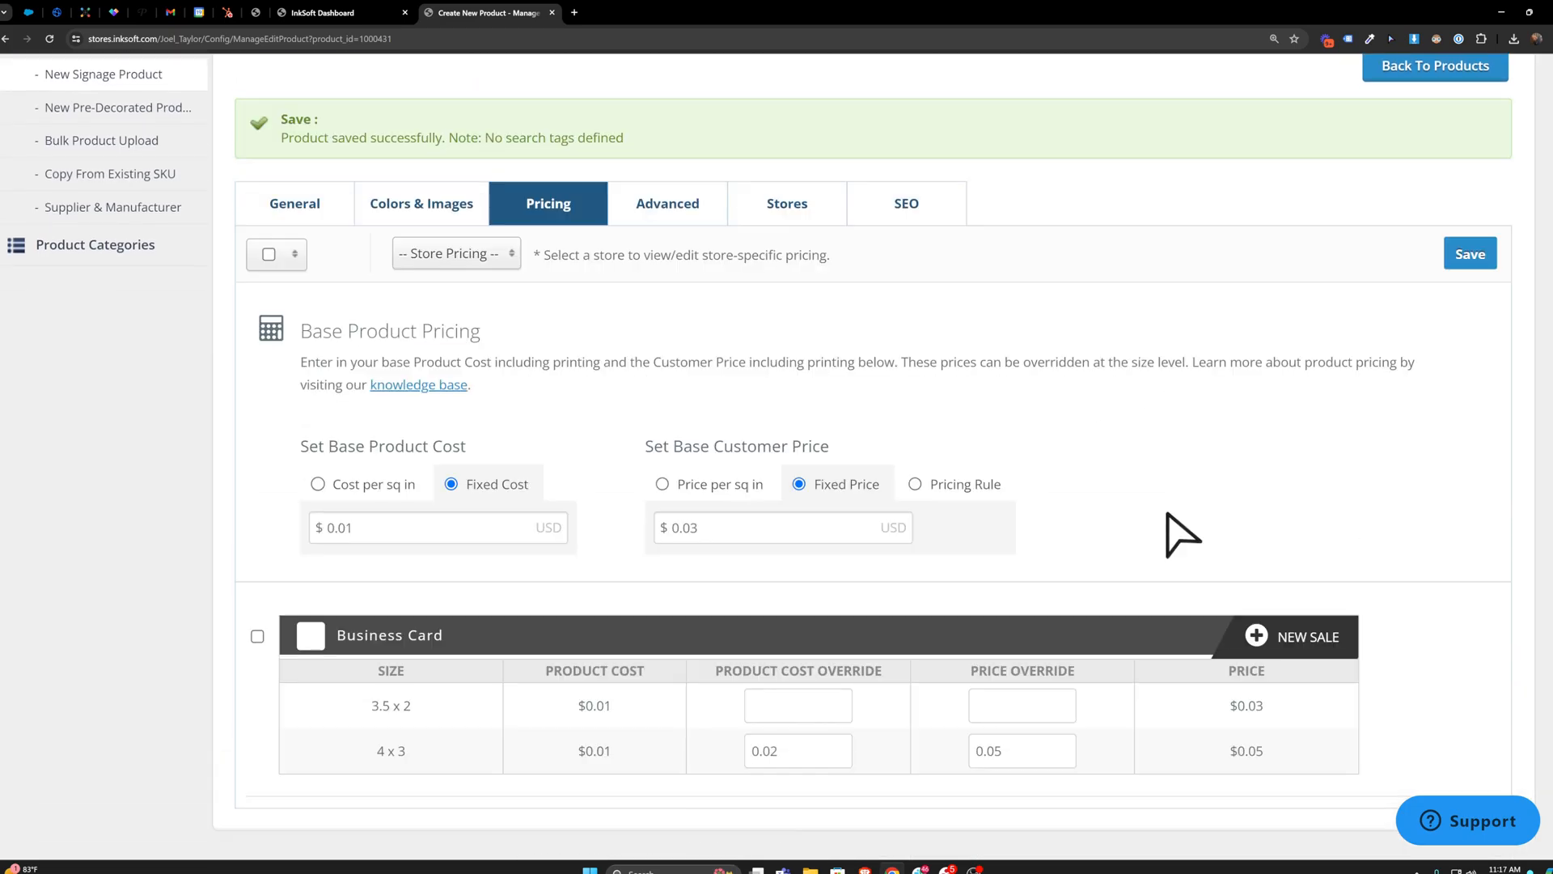
{"action": "scroll", "coordinate": [734, 458], "scroll_direction": "up", "scroll_amount": 3}
{"action": "mouse_move", "coordinate": [510, 169]}
{"action": "mouse_move", "coordinate": [581, 154]}
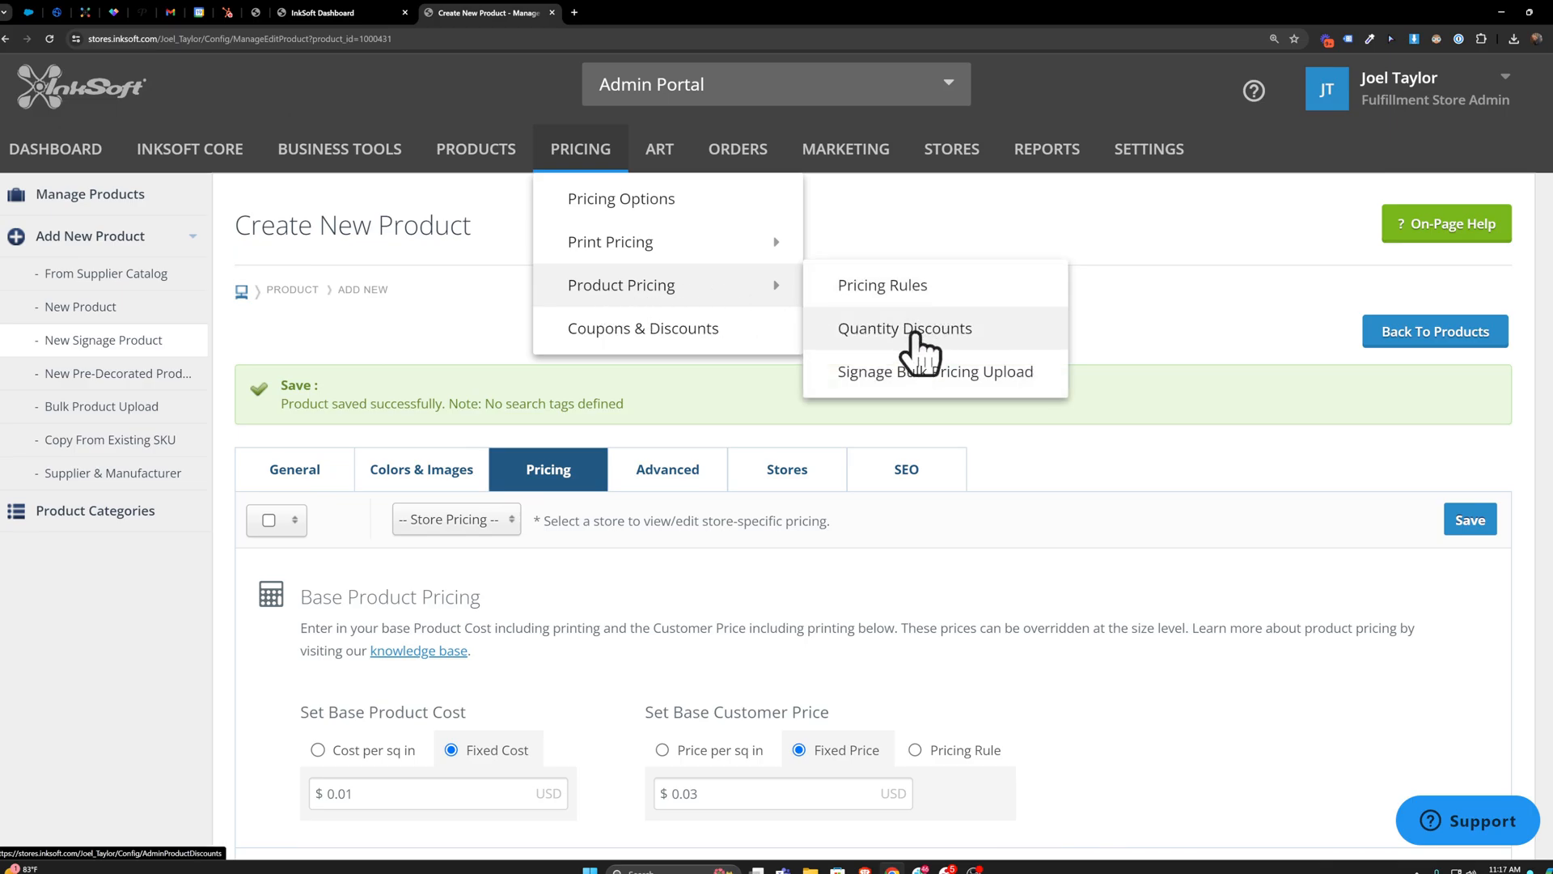
{"action": "mouse_move", "coordinate": [601, 280]}
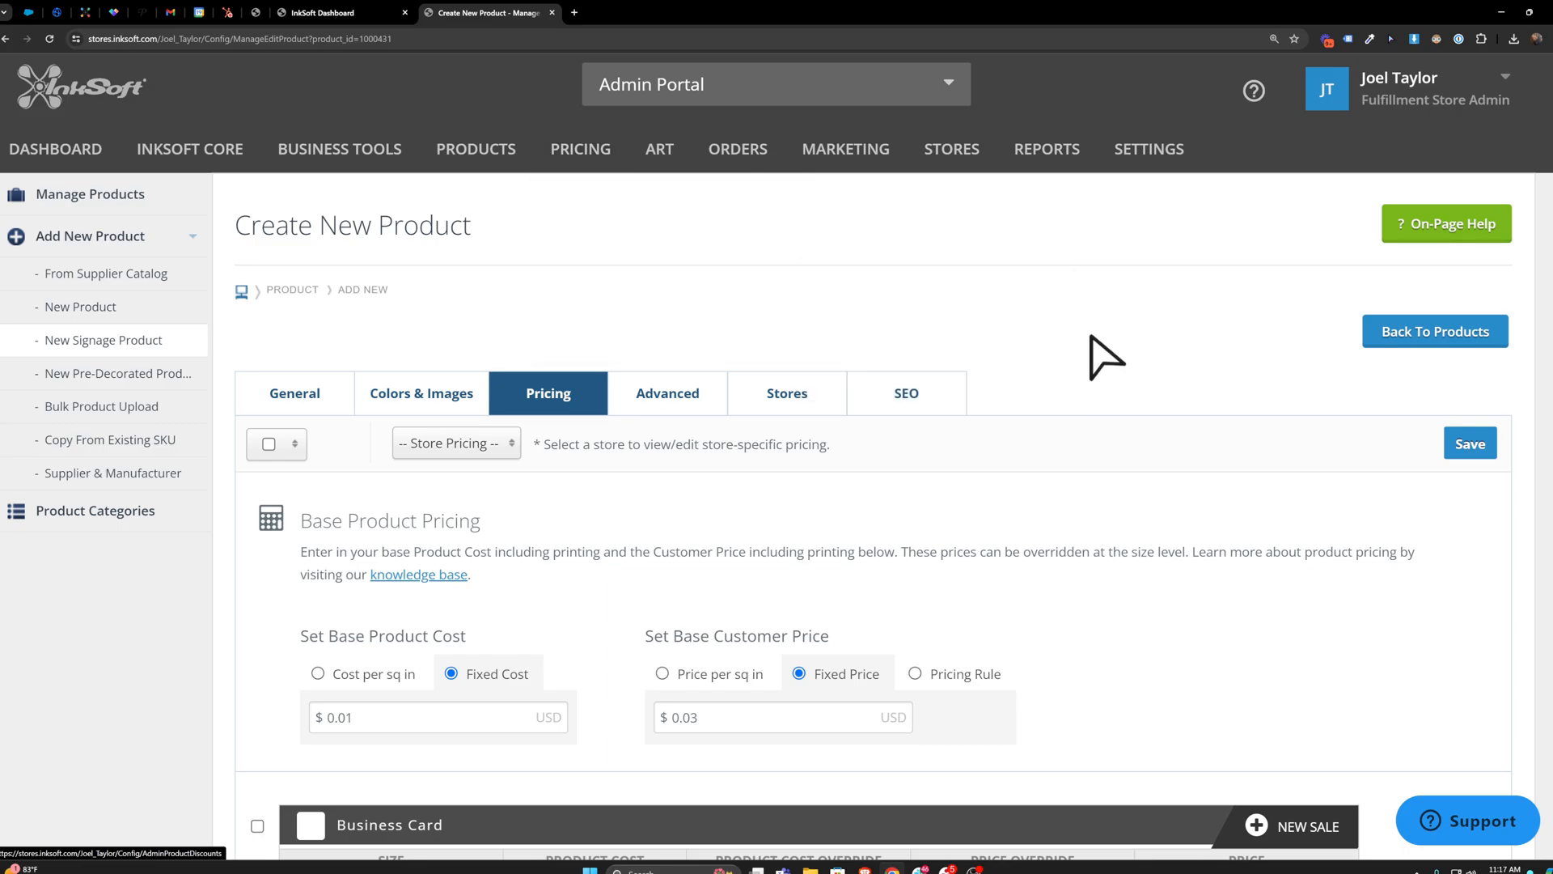
{"action": "scroll", "coordinate": [1068, 388], "scroll_direction": "down", "scroll_amount": 2}
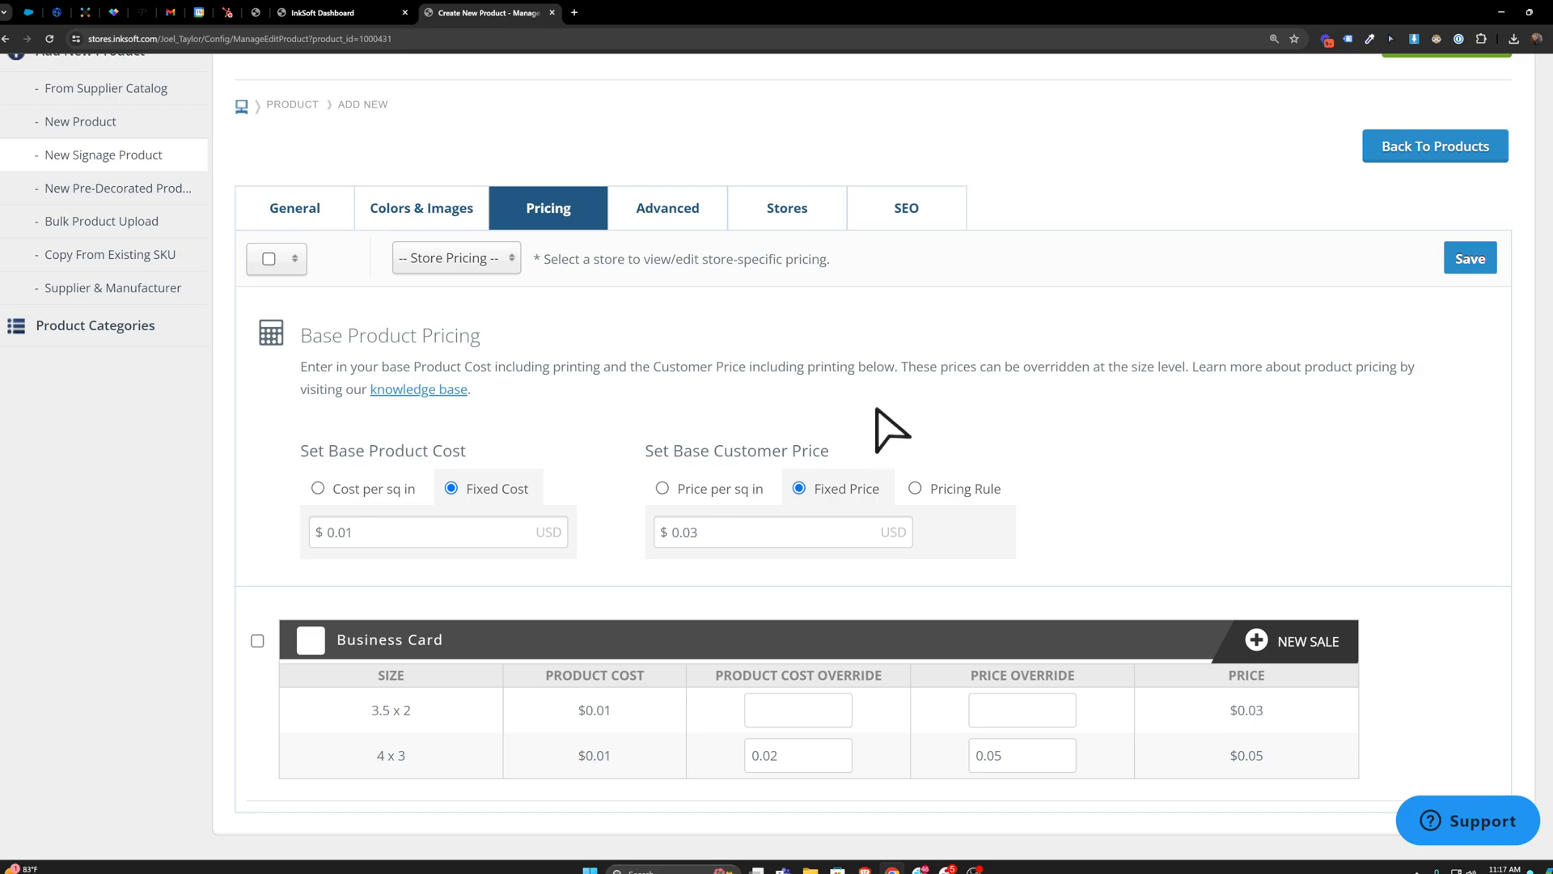
{"action": "scroll", "coordinate": [648, 437], "scroll_direction": "up", "scroll_amount": 2}
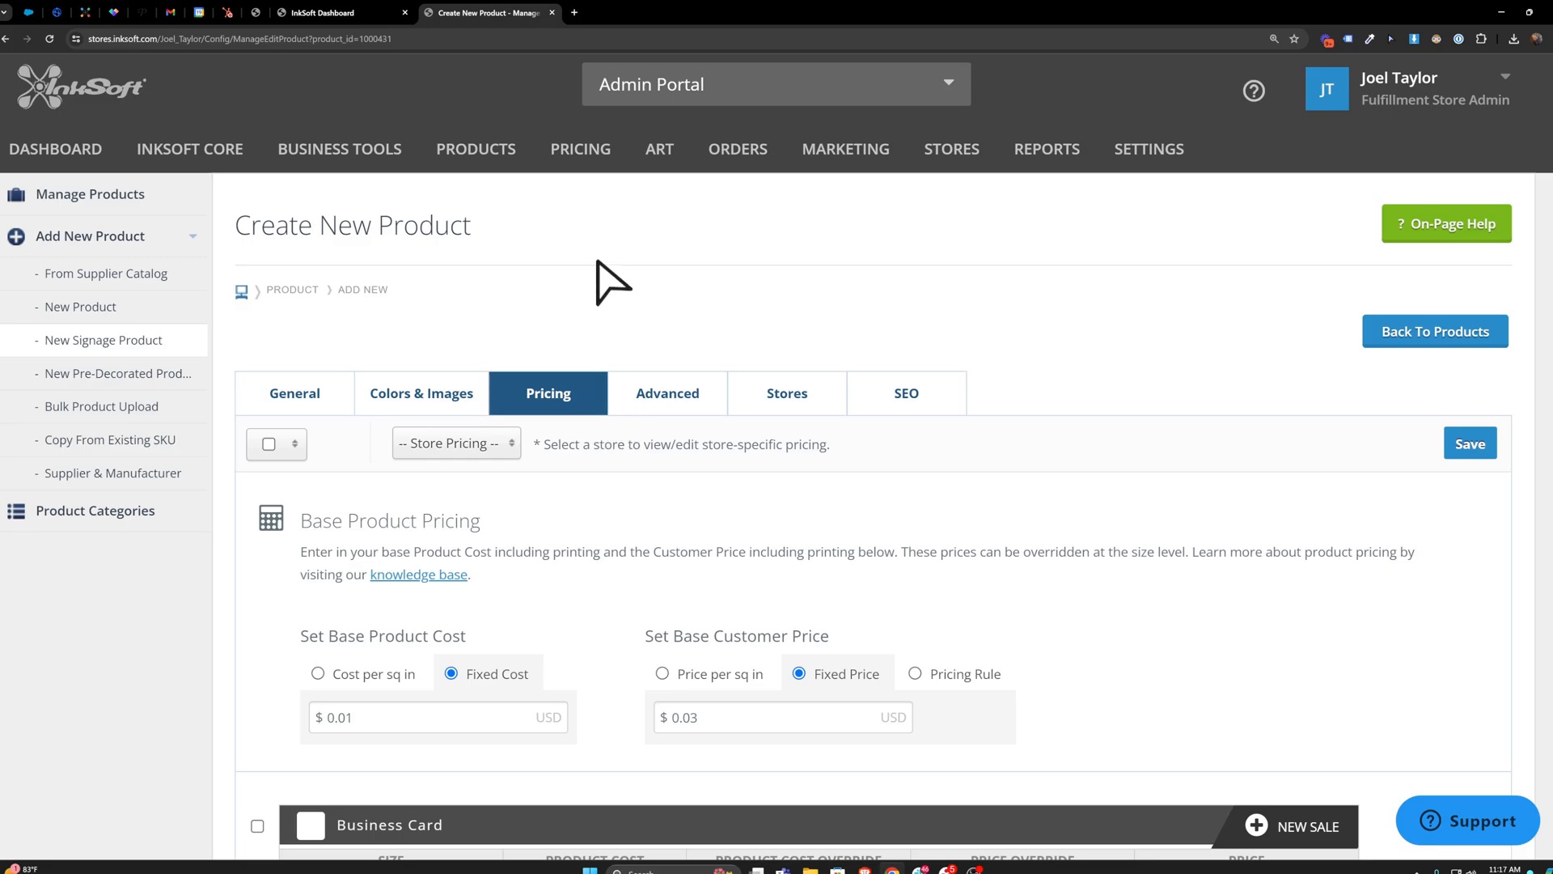
- Open the Signage Bulk Pricing Upload page in a new browser tab and switch to it
{"action": "mouse_move", "coordinate": [576, 162]}
{"action": "mouse_move", "coordinate": [634, 311]}
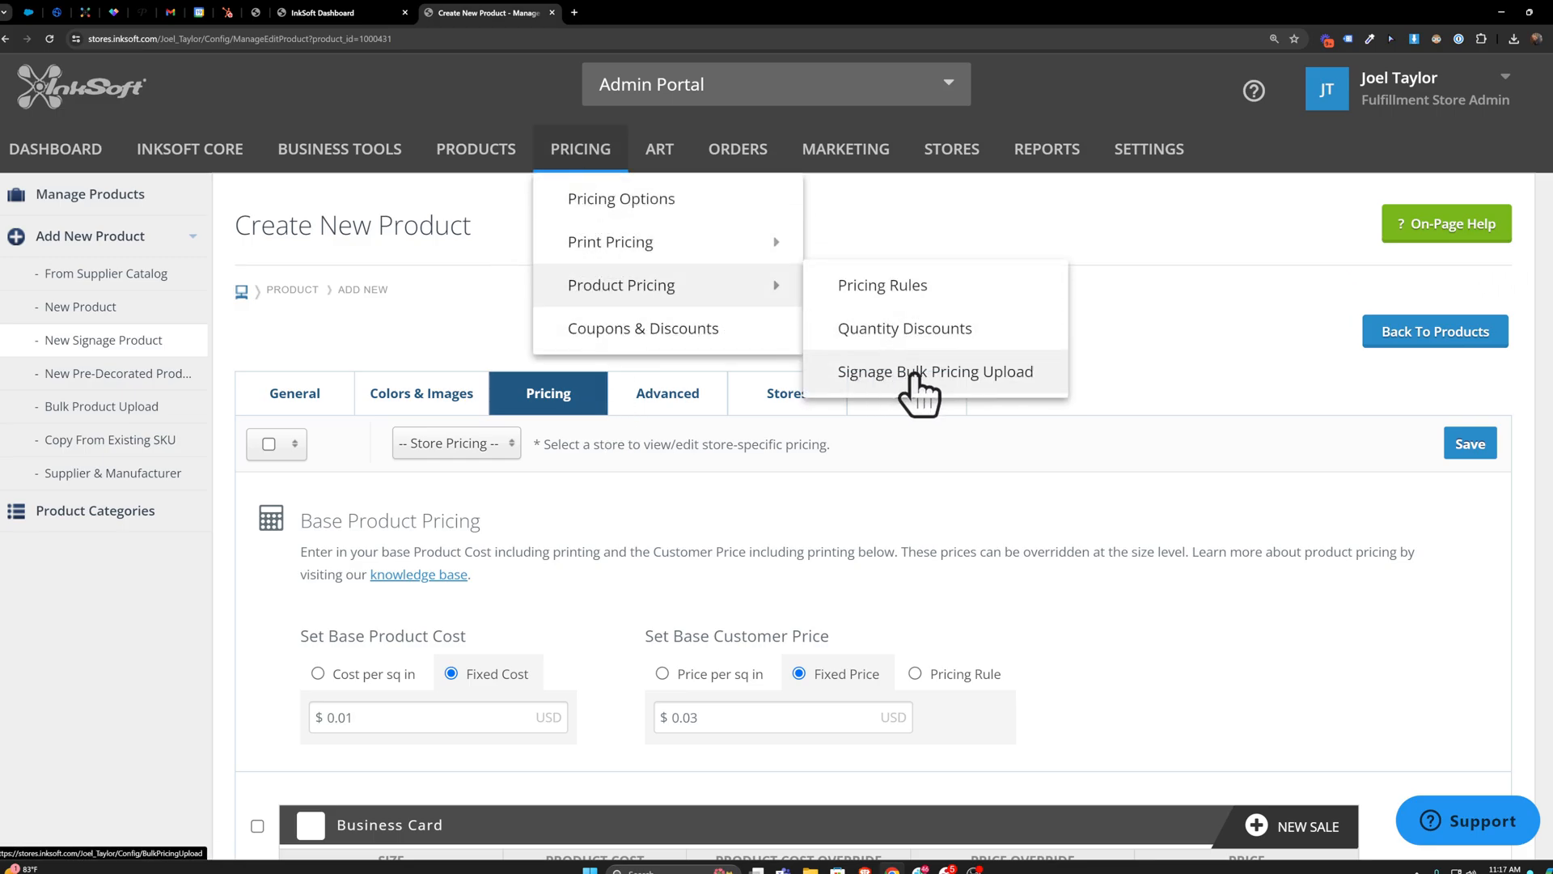
{"action": "right_click", "coordinate": [915, 379]}
{"action": "left_click", "coordinate": [918, 389]}
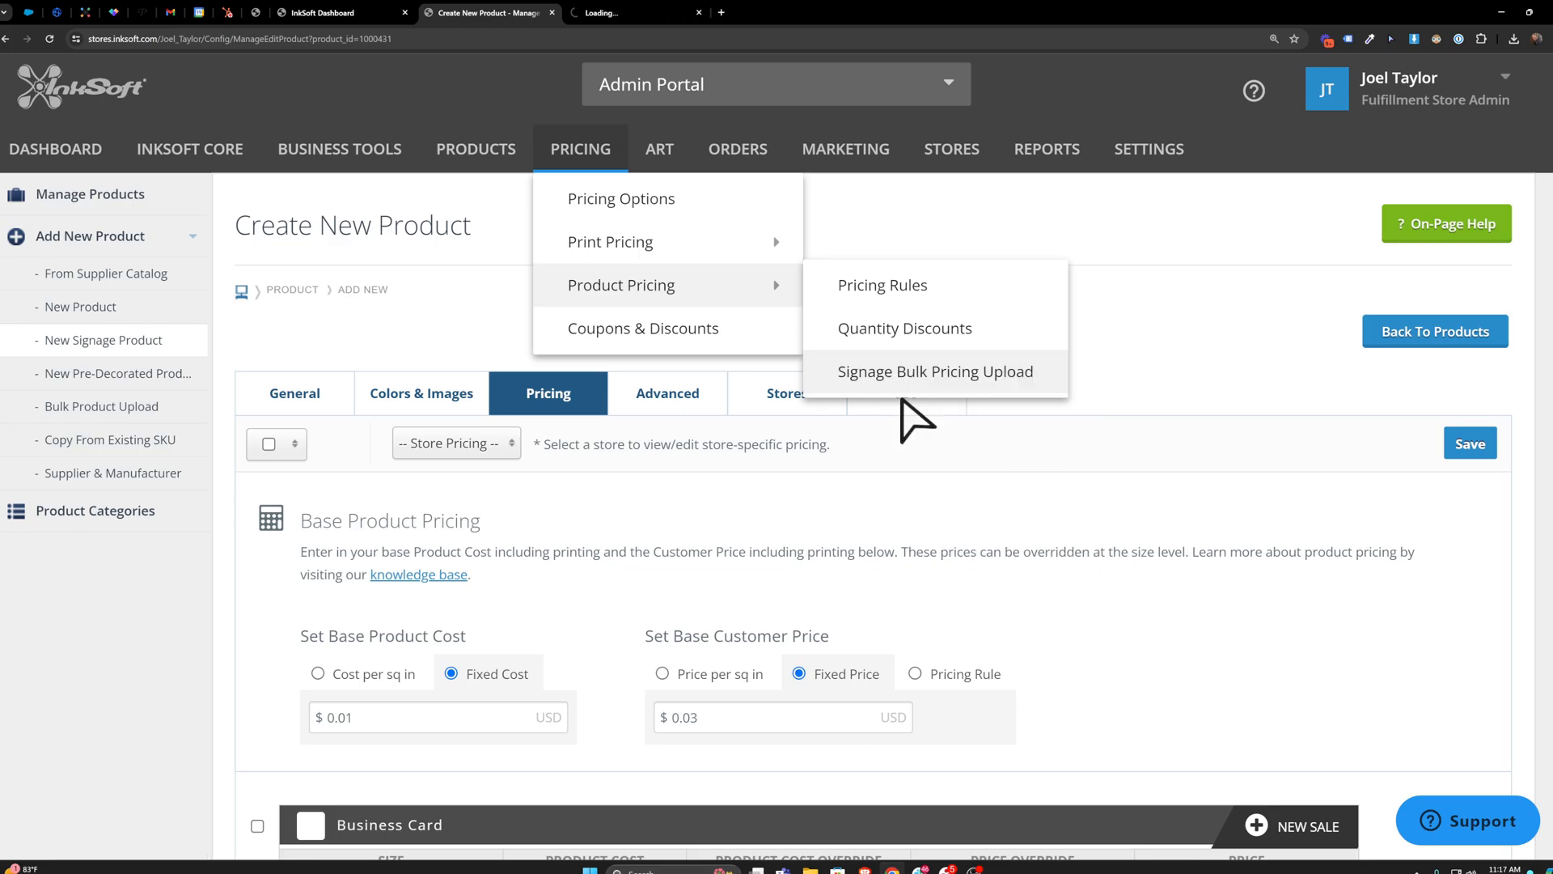
{"action": "left_click", "coordinate": [611, 6]}
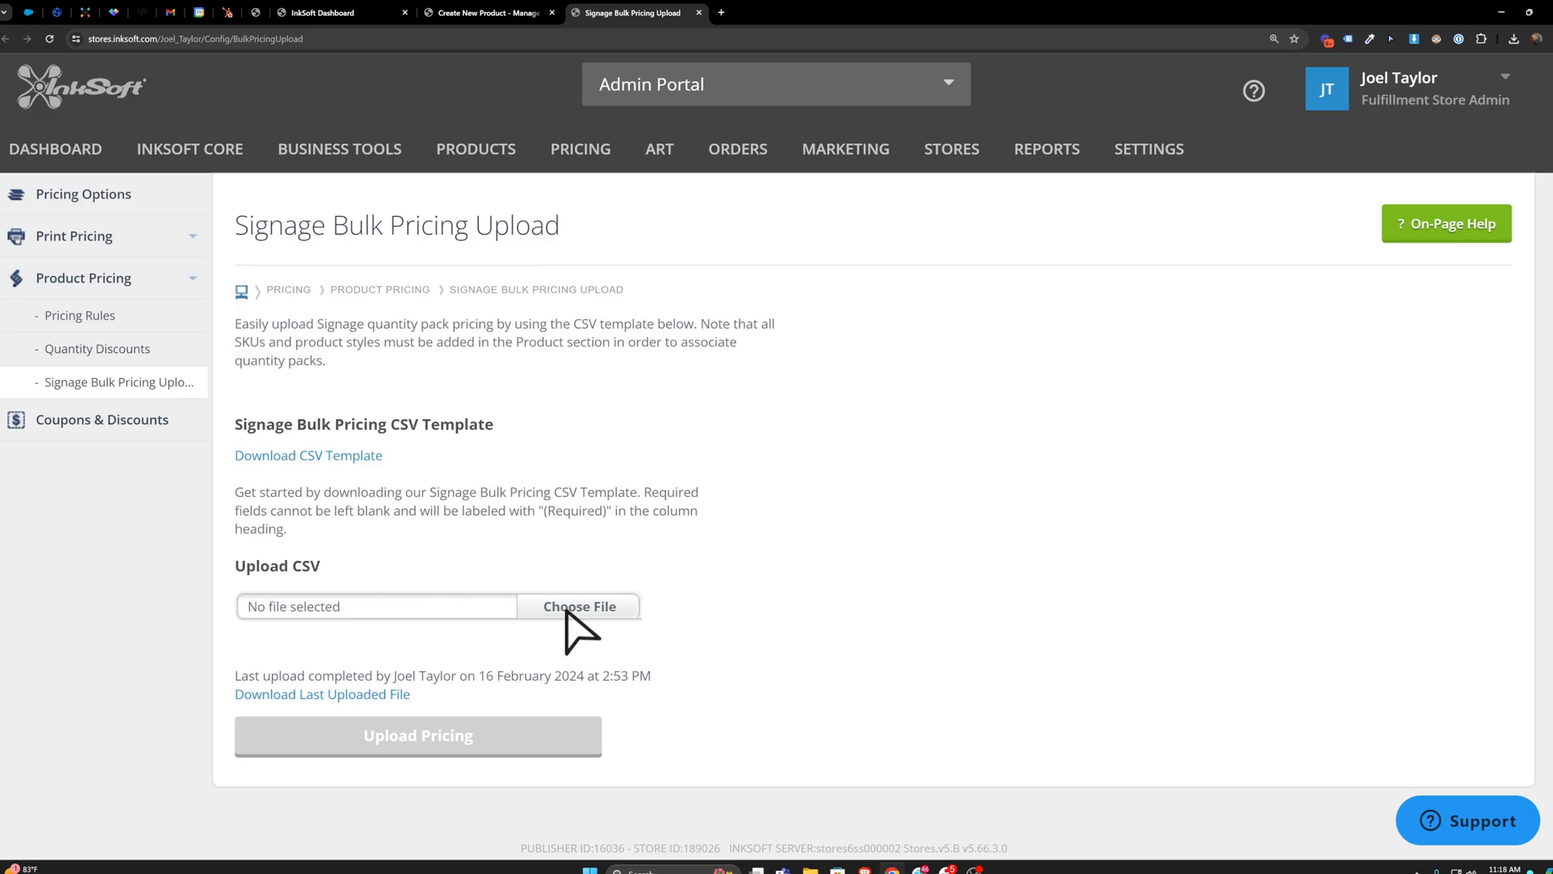
- Download the last uploaded signage pricing file and save it to the Desktop as pricing-template-signage
{"action": "left_click_drag", "start_coordinate": [444, 704], "coordinate": [477, 716]}
{"action": "left_click", "coordinate": [477, 716]}
{"action": "left_click_drag", "start_coordinate": [413, 696], "coordinate": [242, 697]}
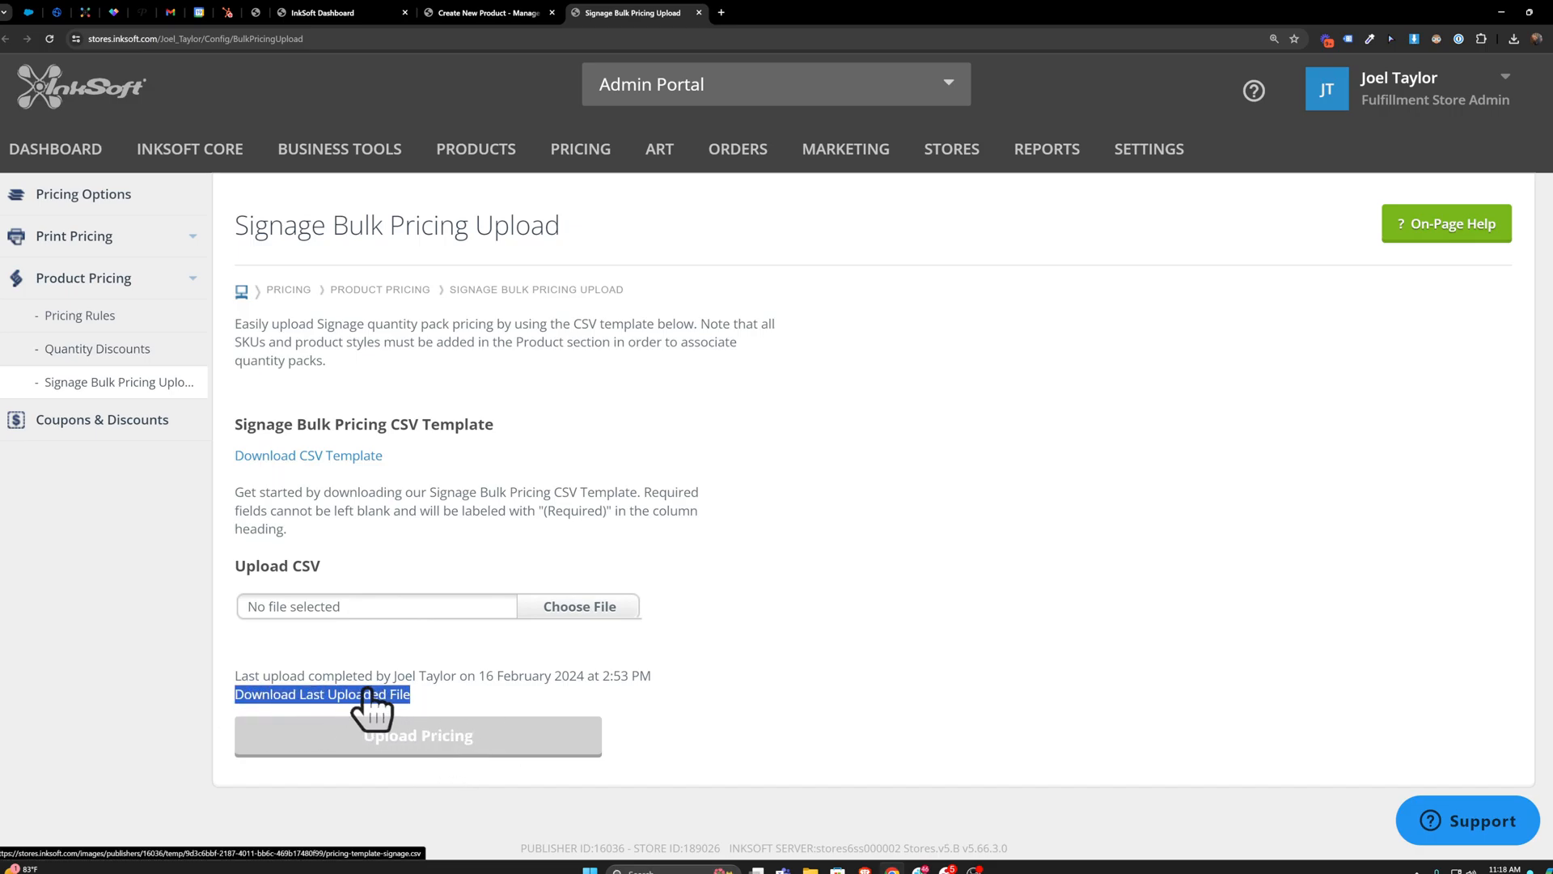
{"action": "left_click", "coordinate": [505, 699]}
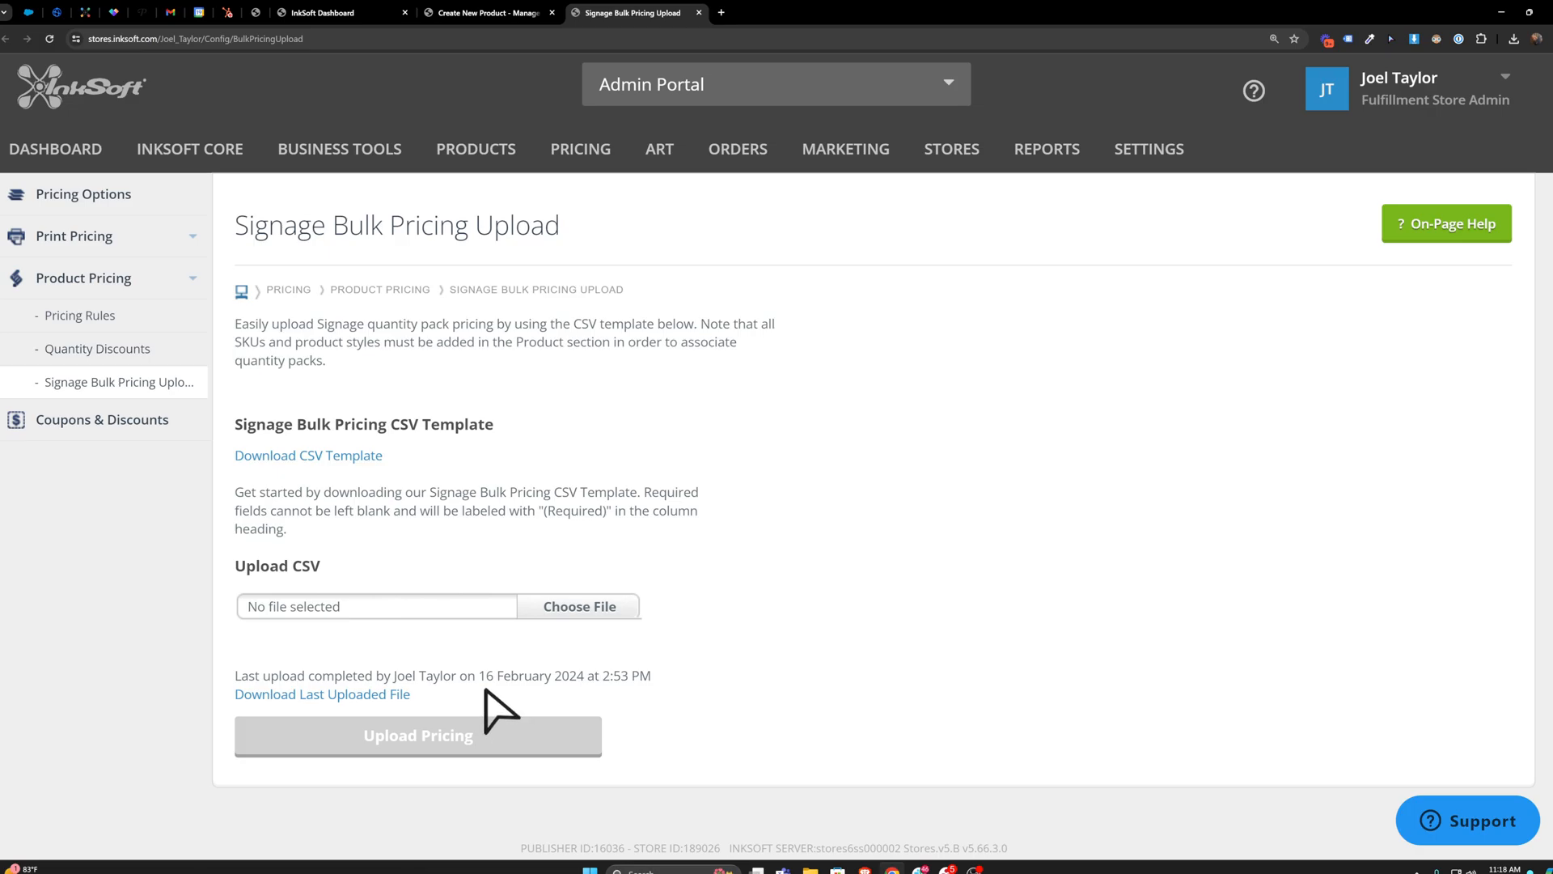
{"action": "left_click_drag", "start_coordinate": [416, 697], "coordinate": [231, 699]}
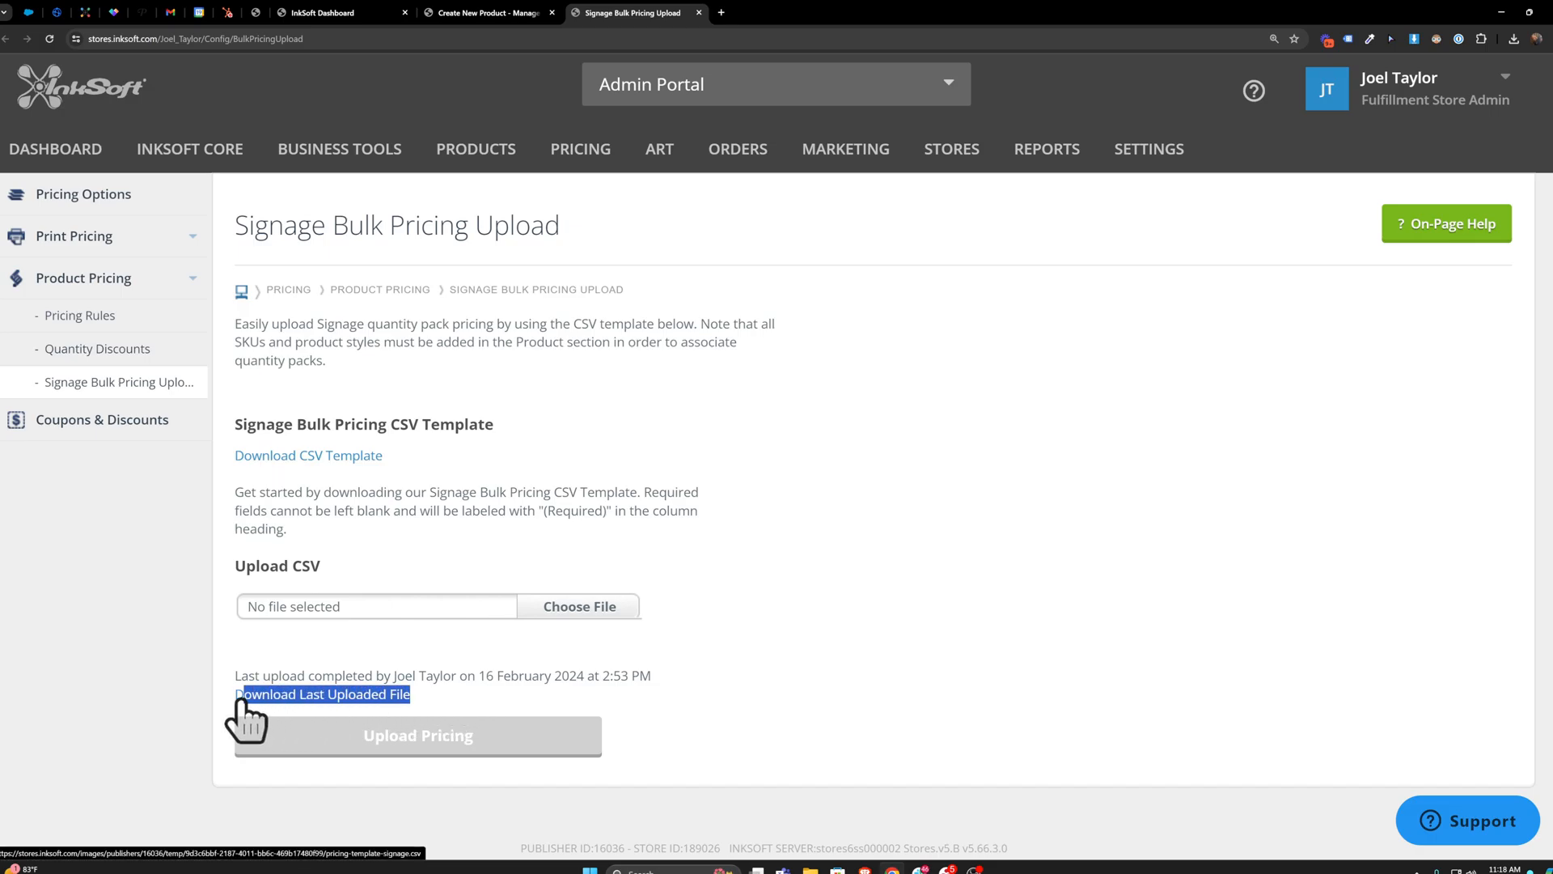
{"action": "left_click", "coordinate": [513, 702]}
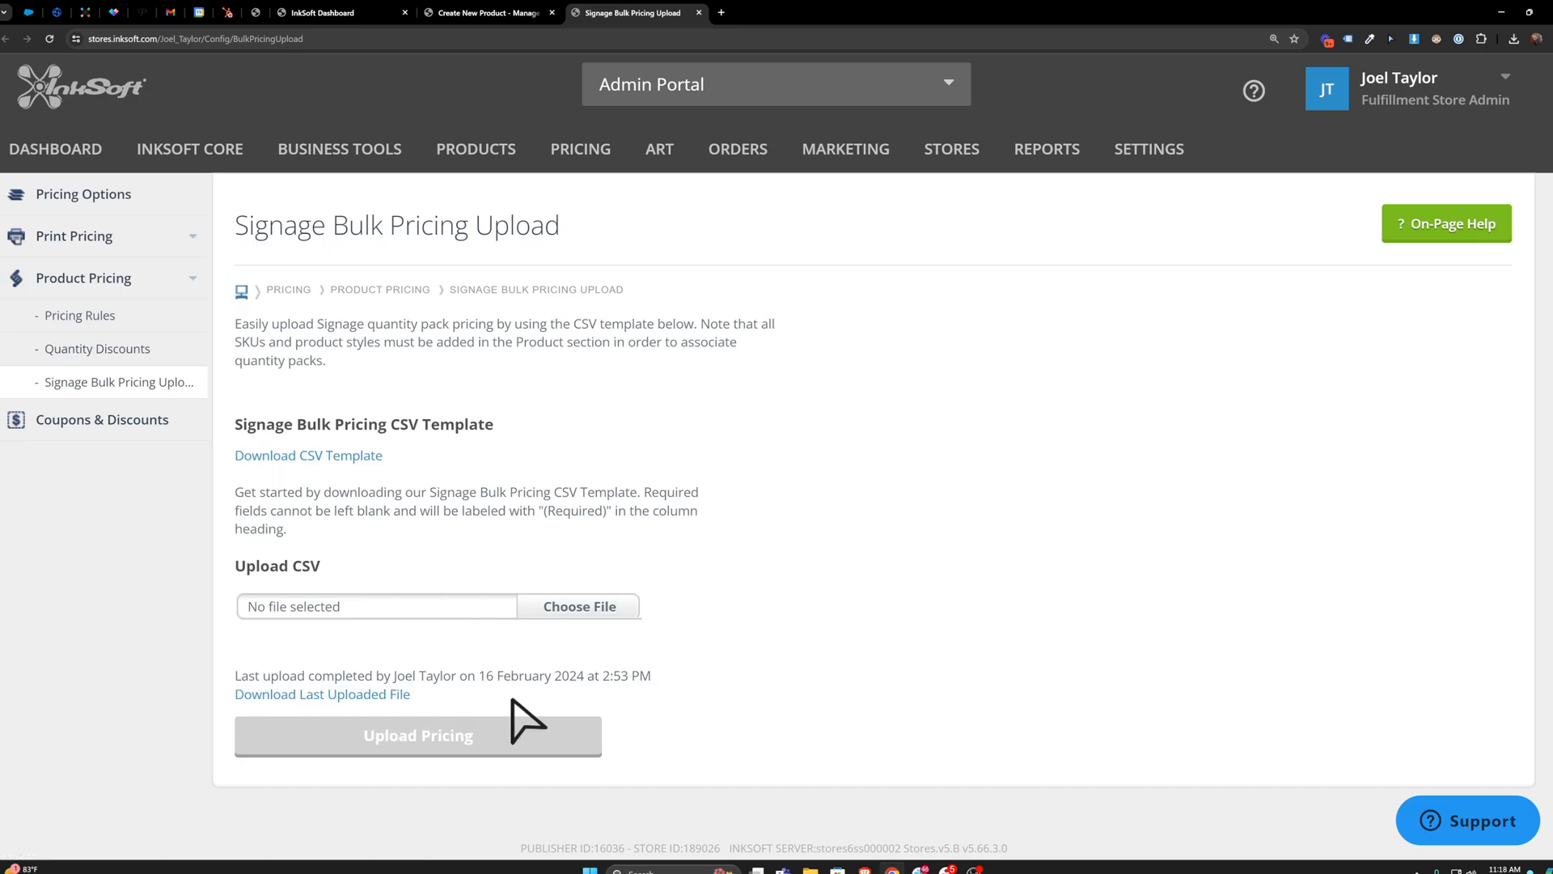
{"action": "left_click", "coordinate": [307, 696]}
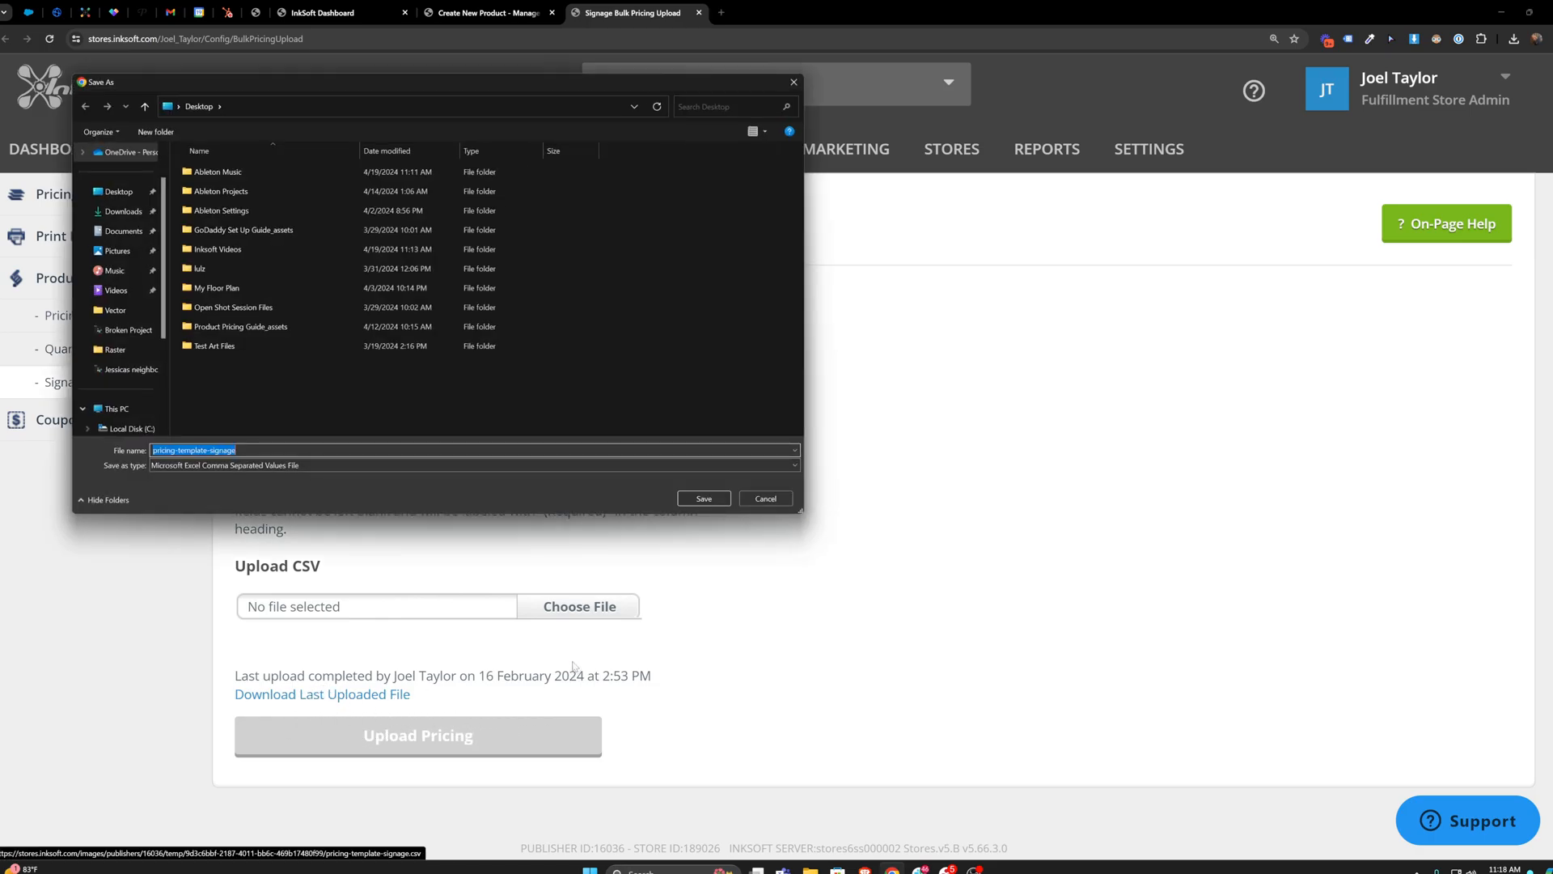
{"action": "left_click", "coordinate": [700, 497]}
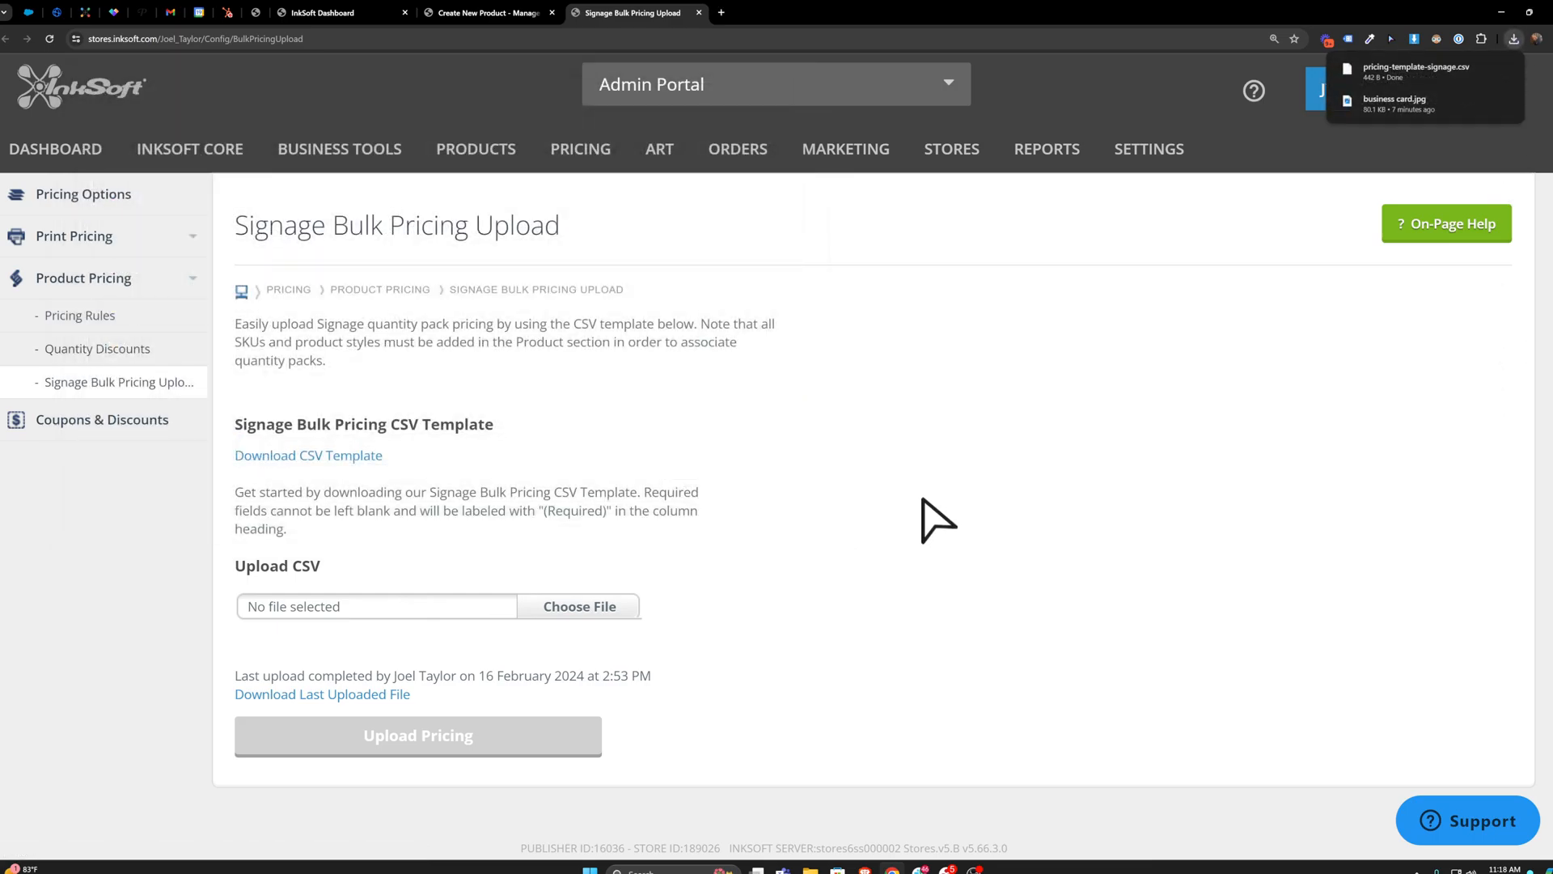
- Open the downloaded pricing-template-signage.csv in Excel and widen columns A to G to fit their full headings
{"action": "left_click", "coordinate": [1408, 69]}
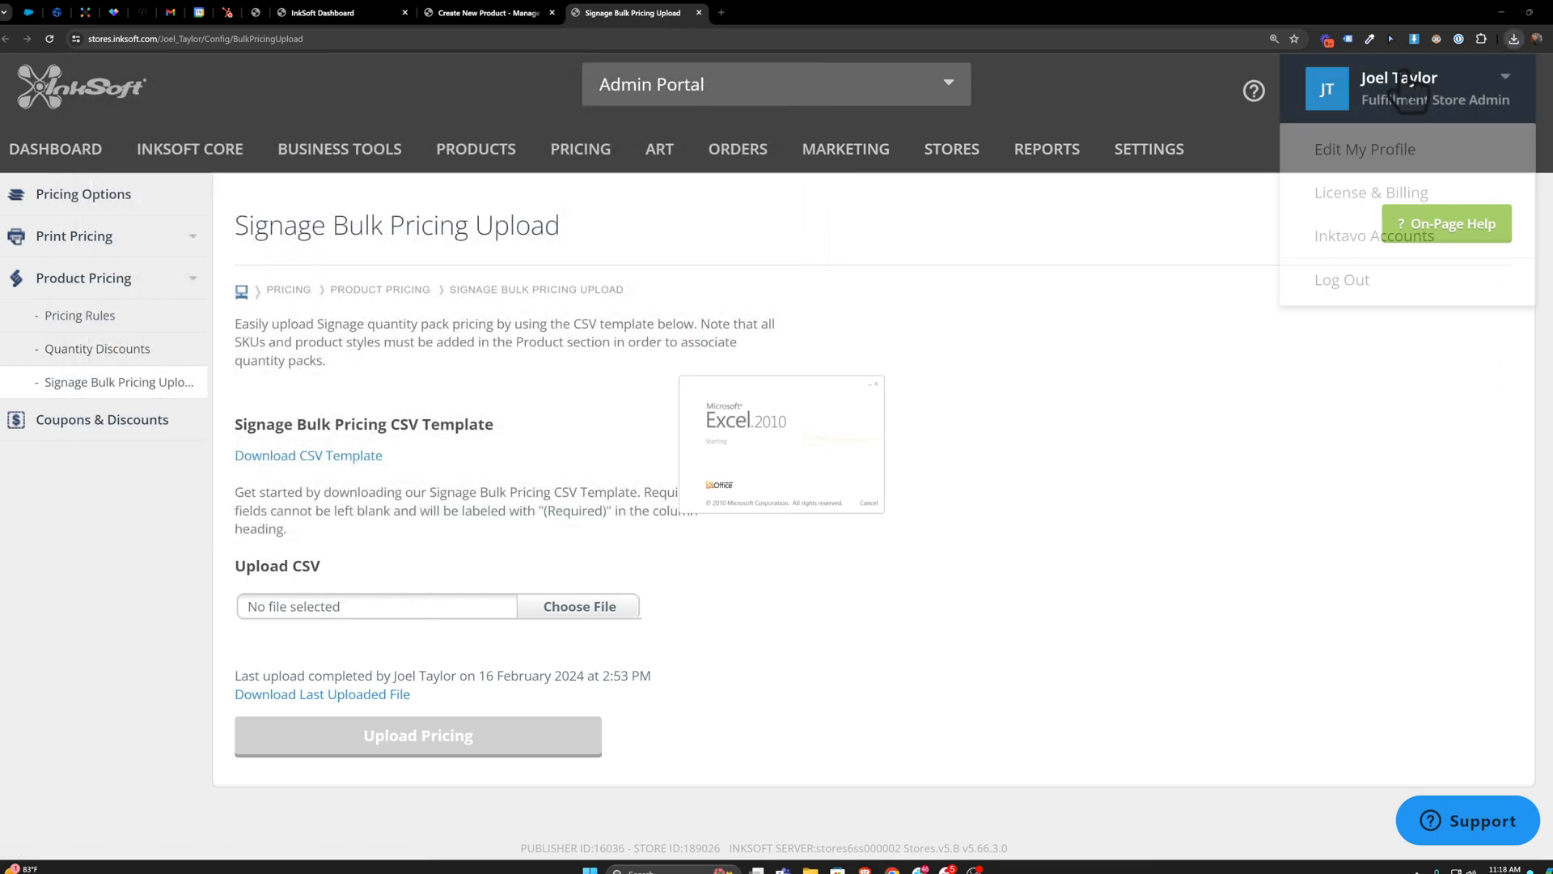
{"action": "scroll", "coordinate": [292, 242], "scroll_direction": "up", "scroll_amount": 4}
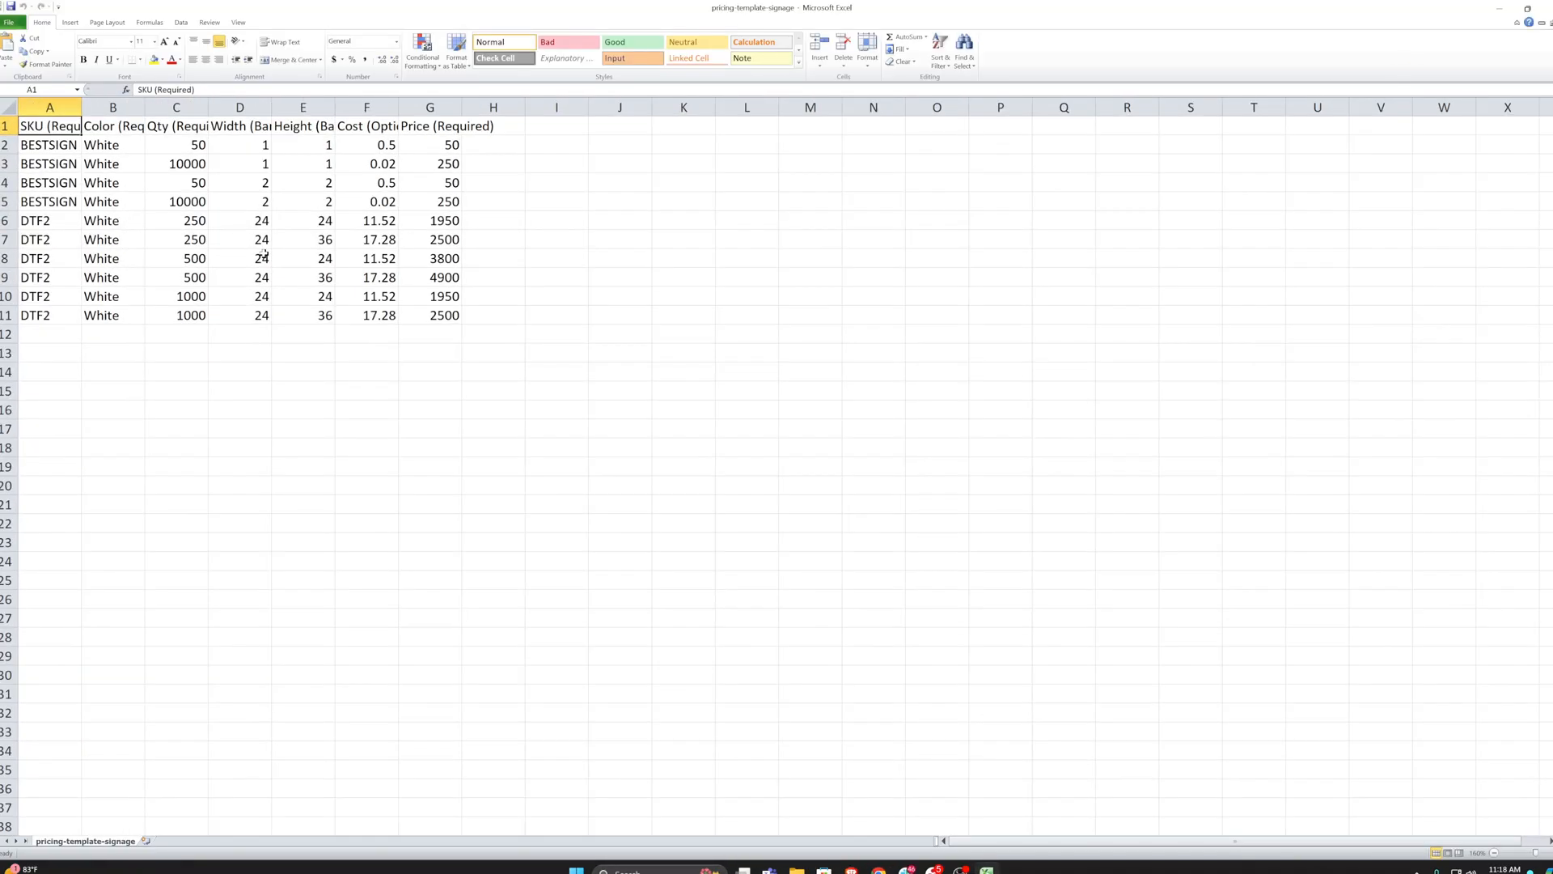
{"action": "double_click", "coordinate": [84, 107]}
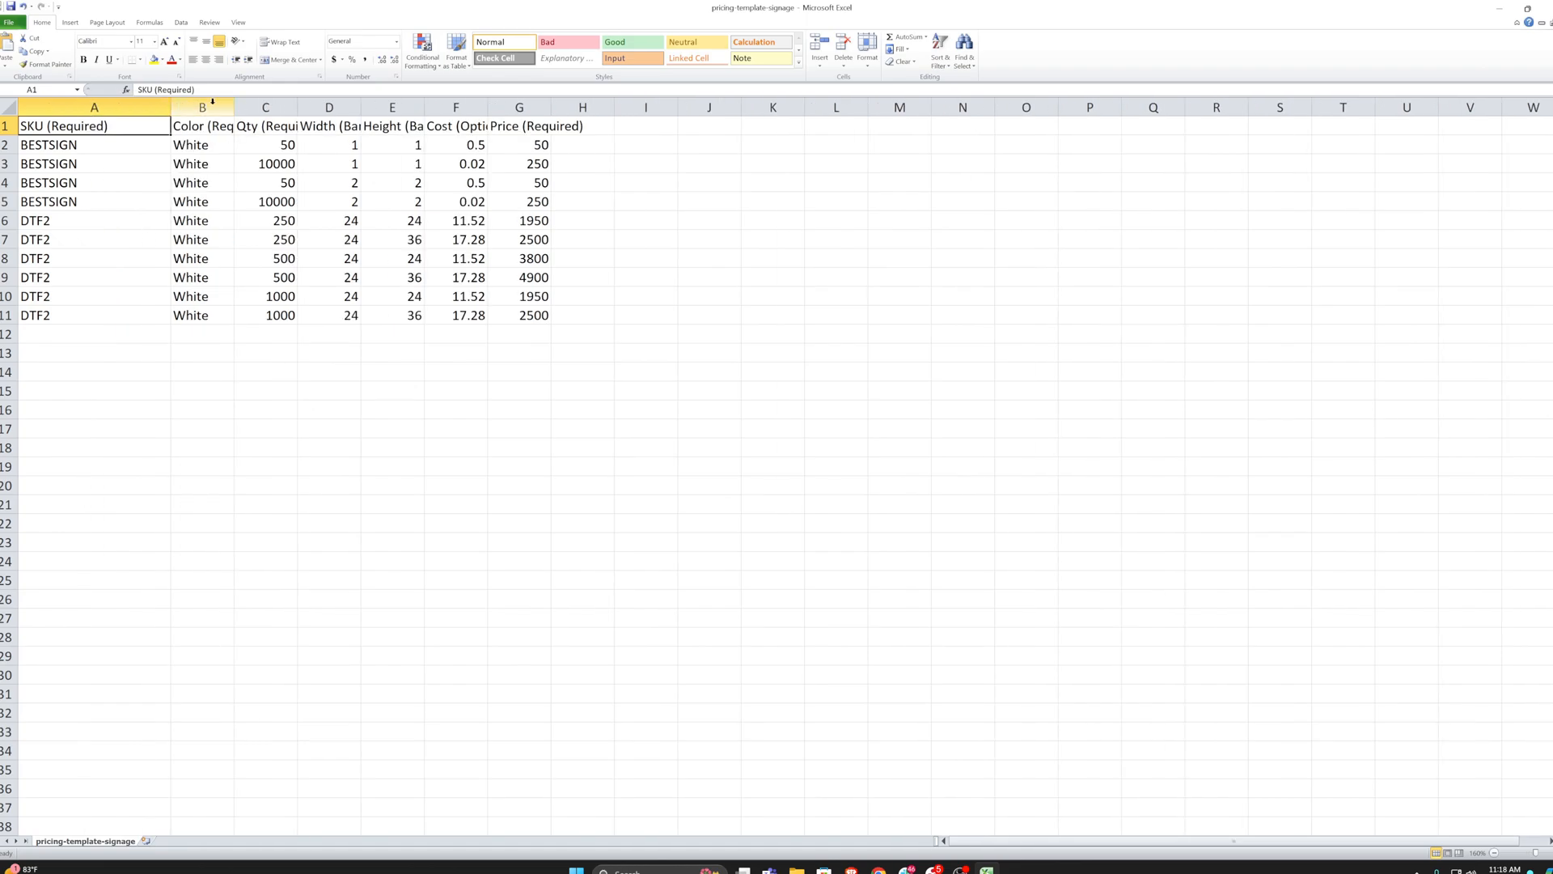
{"action": "left_click_drag", "start_coordinate": [251, 107], "coordinate": [915, 107]}
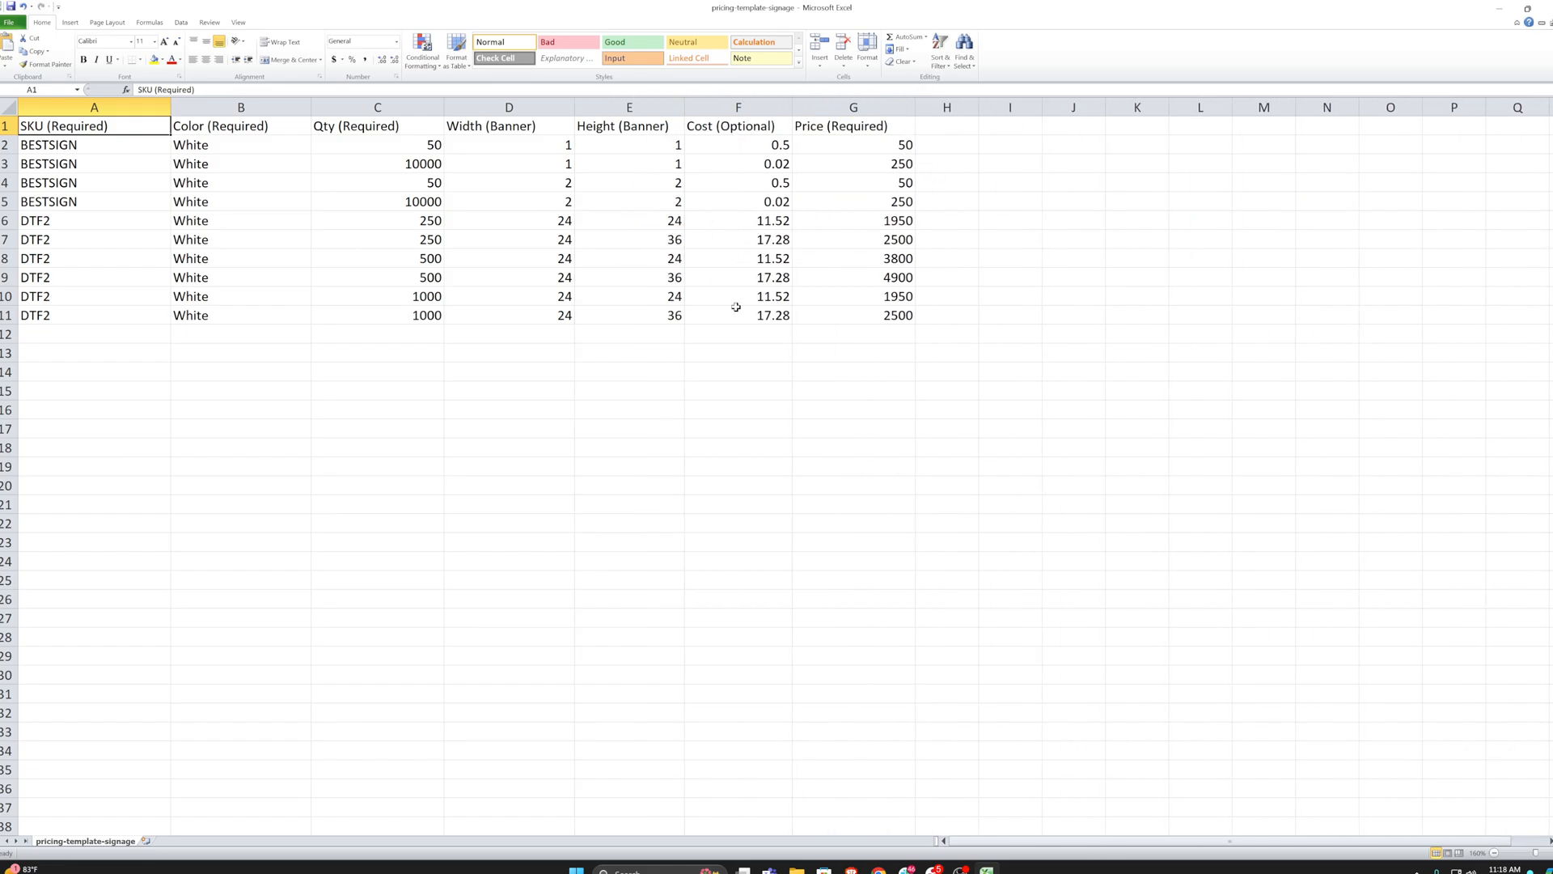
- Examine the SKU, quantity, width and height entries of the first two BESTSIGN rows
{"action": "left_click", "coordinate": [61, 147]}
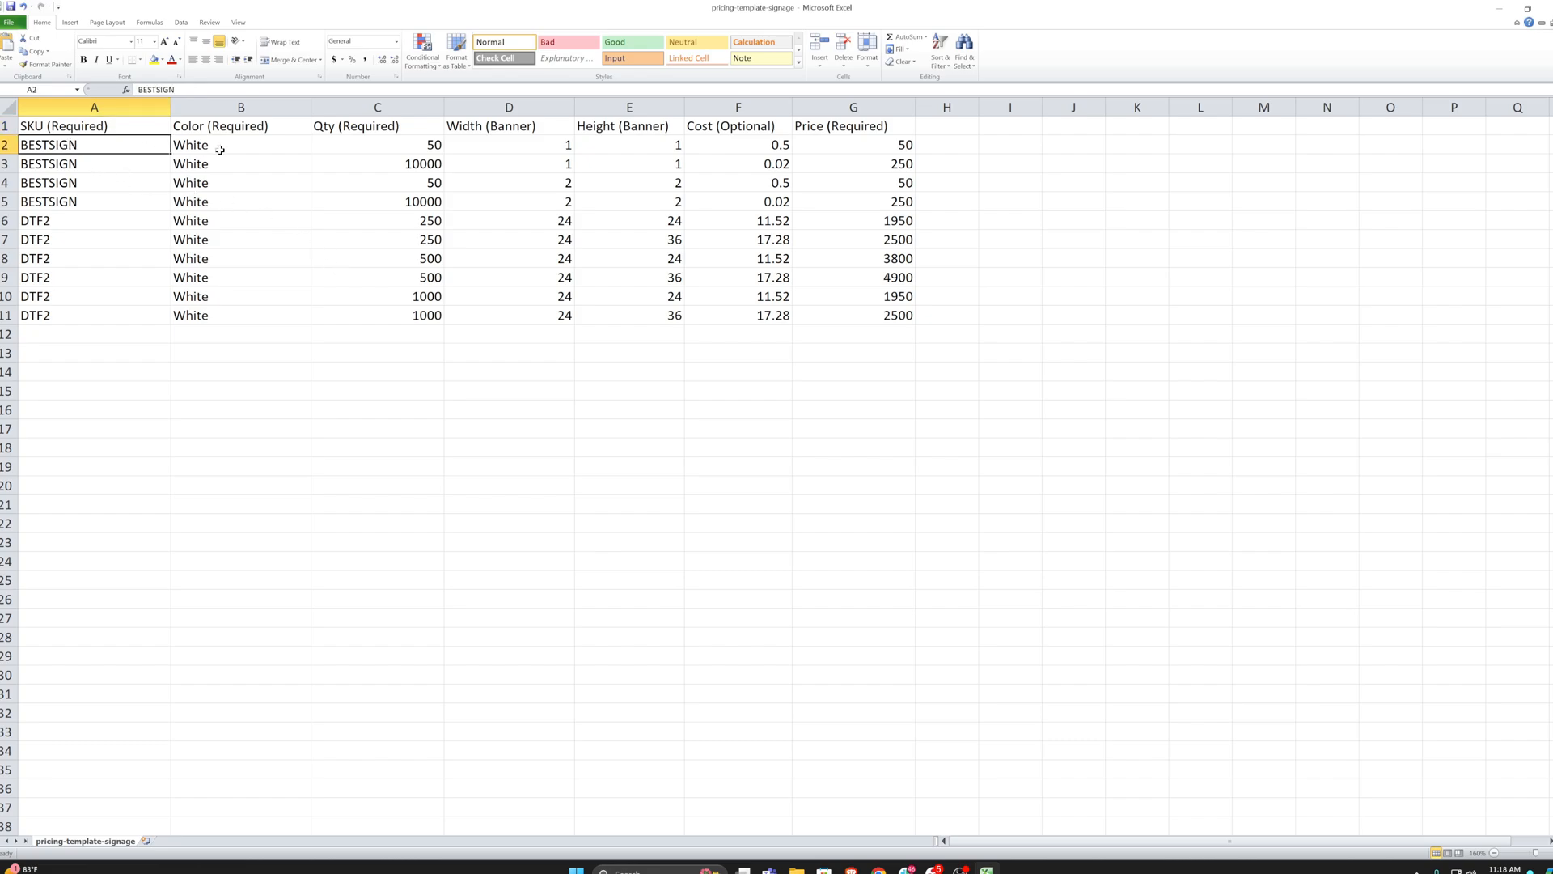
{"action": "left_click", "coordinate": [407, 143]}
{"action": "left_click", "coordinate": [402, 163]}
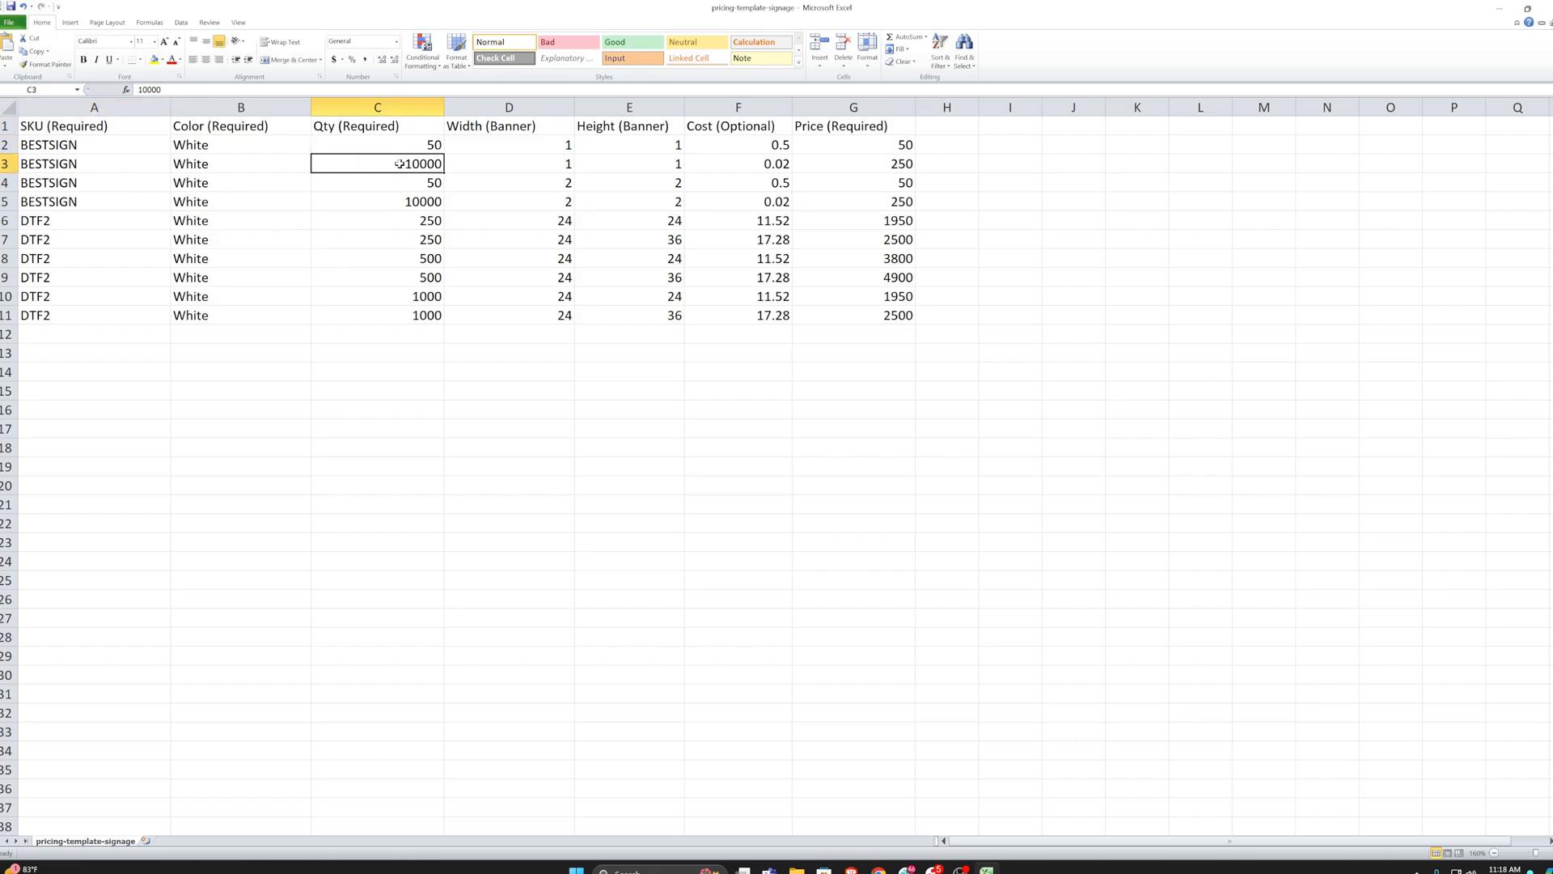
{"action": "left_click", "coordinate": [548, 146]}
{"action": "left_click", "coordinate": [546, 165]}
{"action": "left_click", "coordinate": [645, 146]}
{"action": "left_click", "coordinate": [643, 167]}
- Start a new pricing entry in row 12 with SKU business_card and color White
{"action": "left_click", "coordinate": [51, 341]}
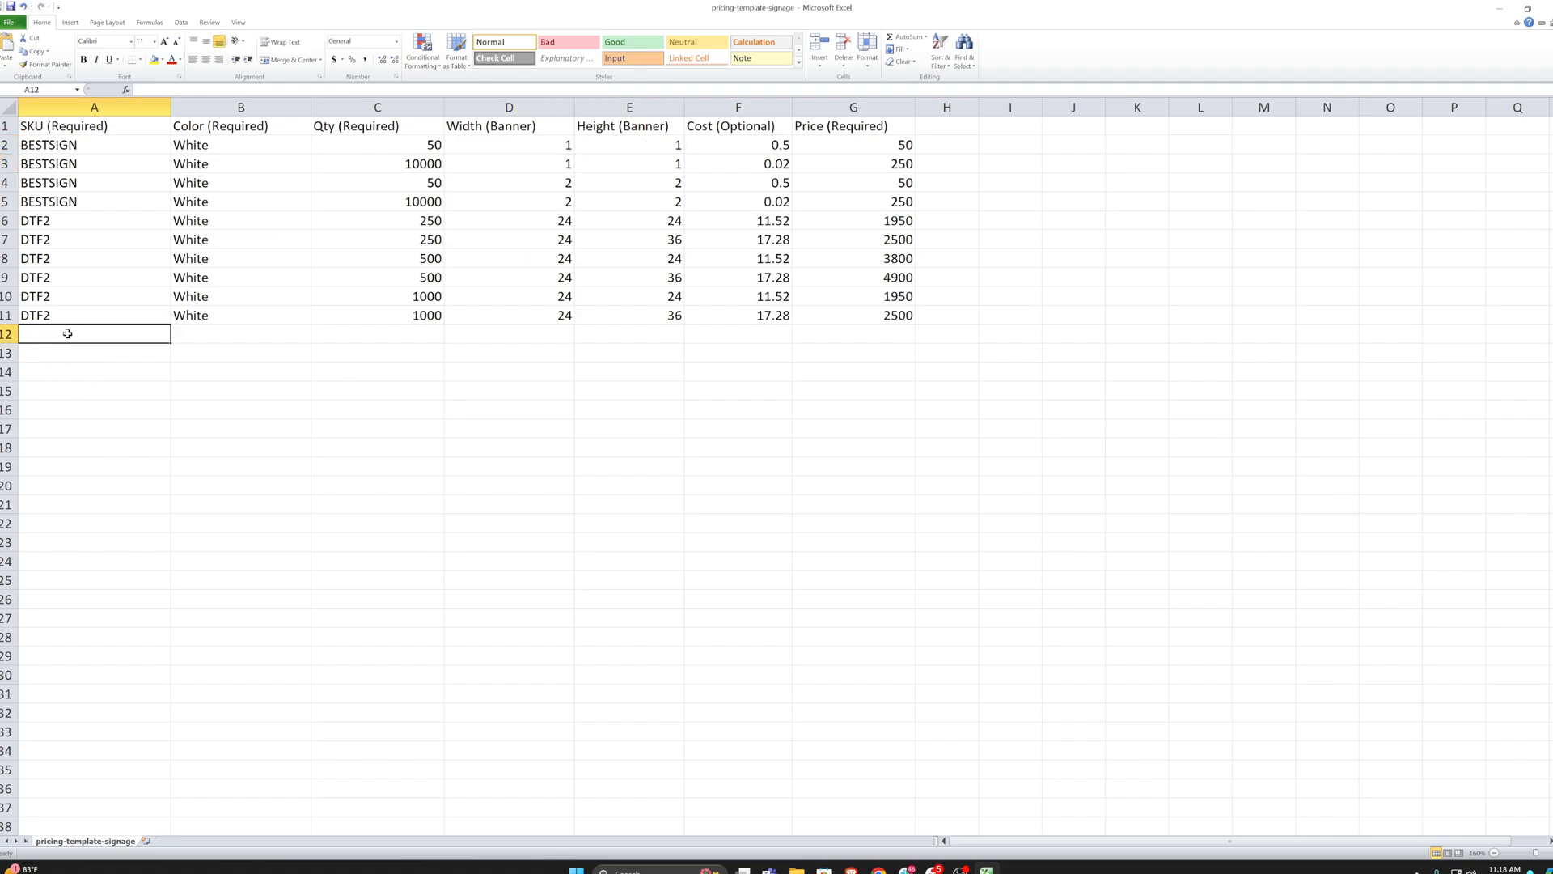
{"action": "type", "text": "business_card"}
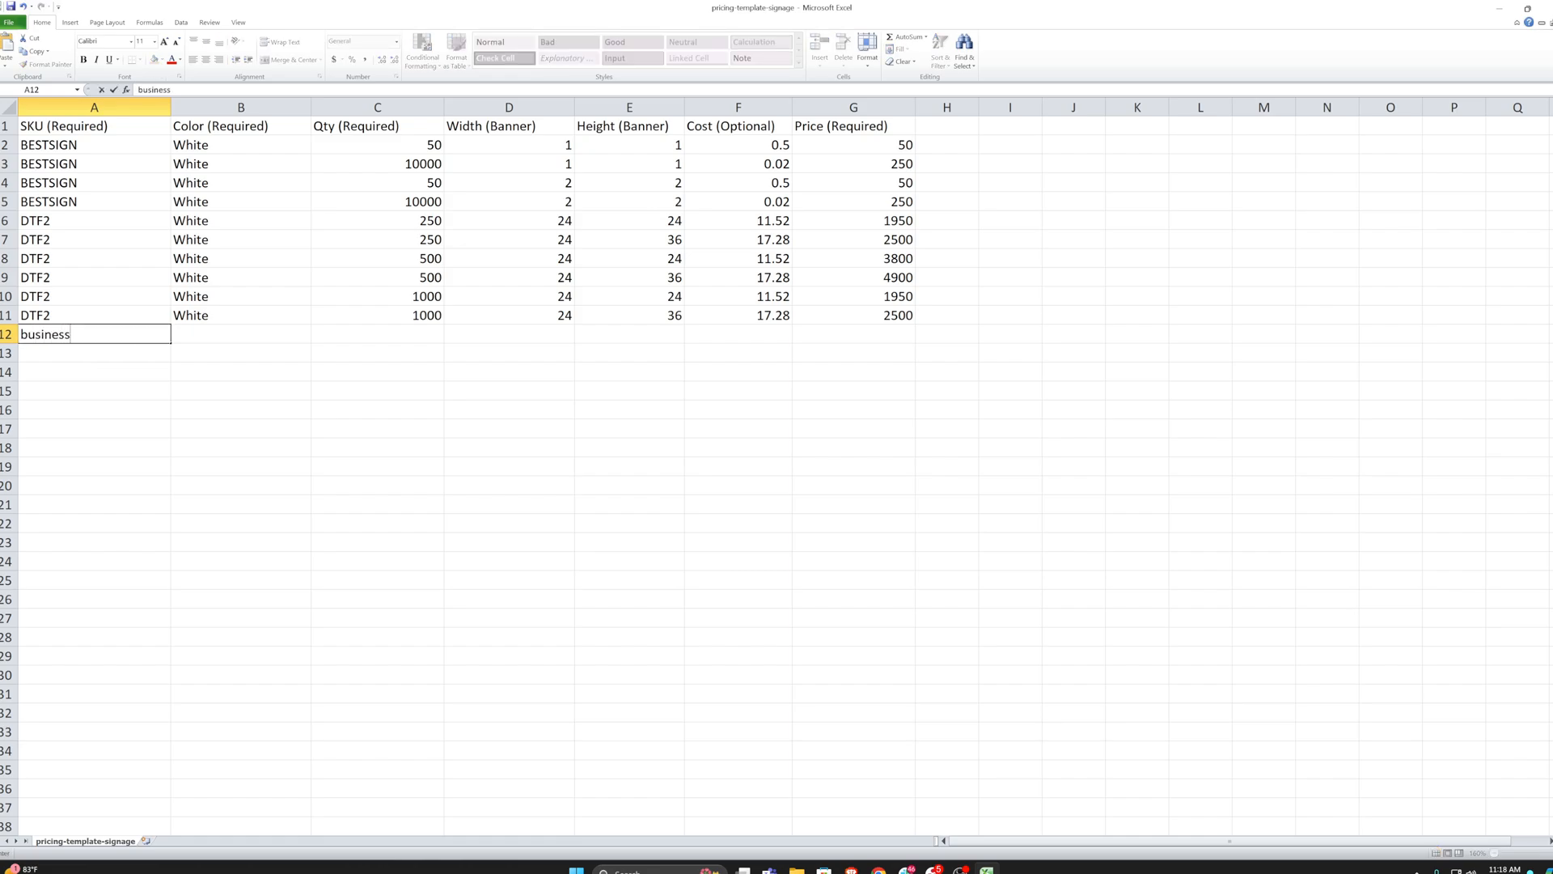
{"action": "left_click", "coordinate": [218, 334]}
{"action": "type", "text": "White"}
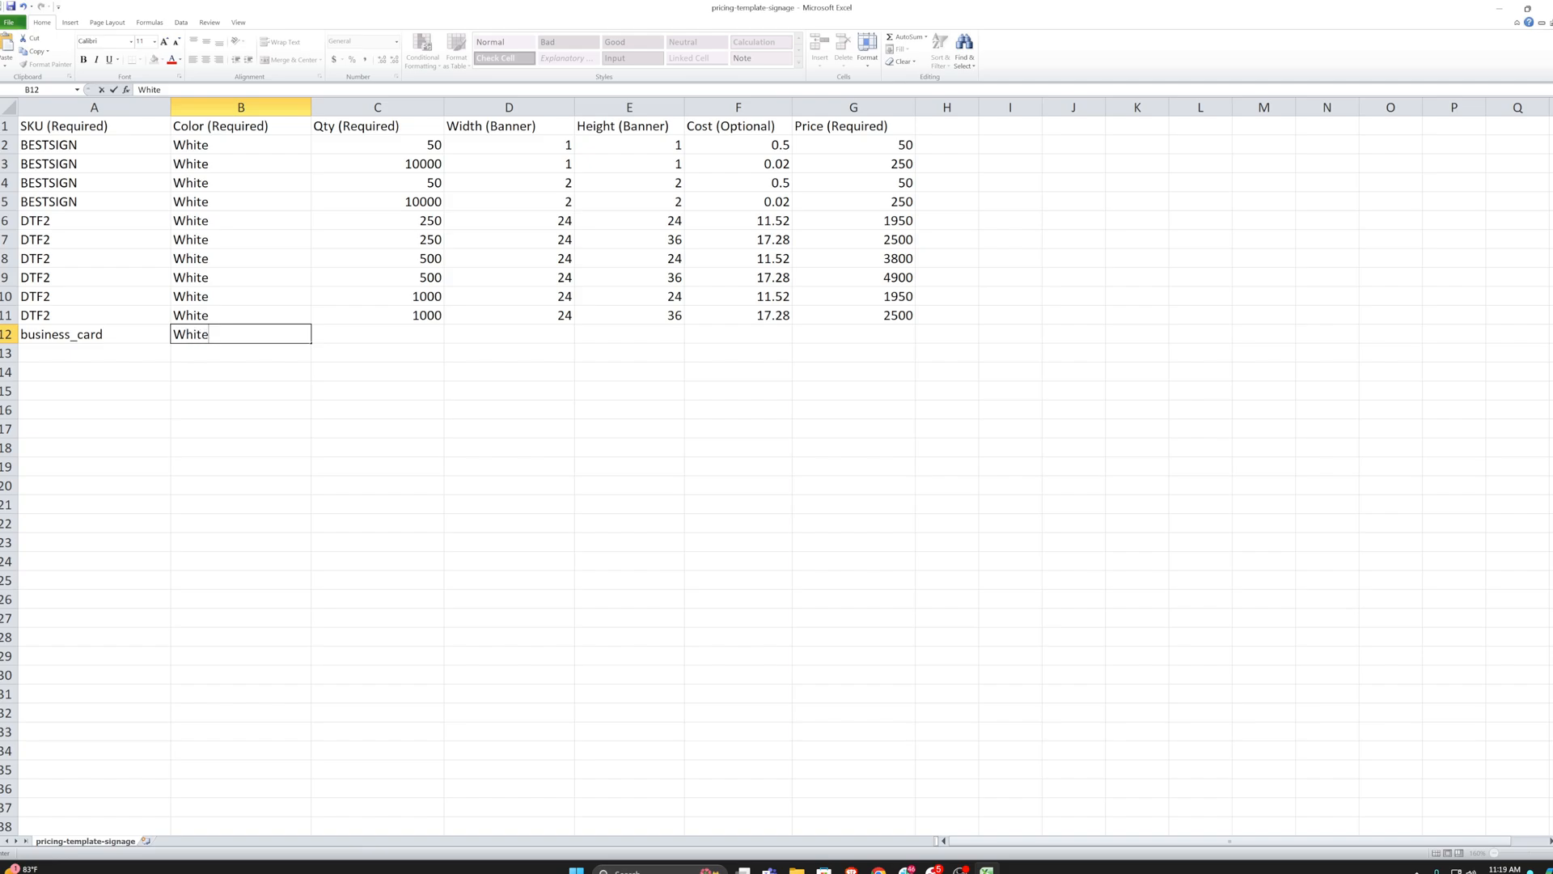
- Copy the color name Business Card from the product's color settings in the browser and use it as row 12's color
{"action": "left_click", "coordinate": [1499, 5]}
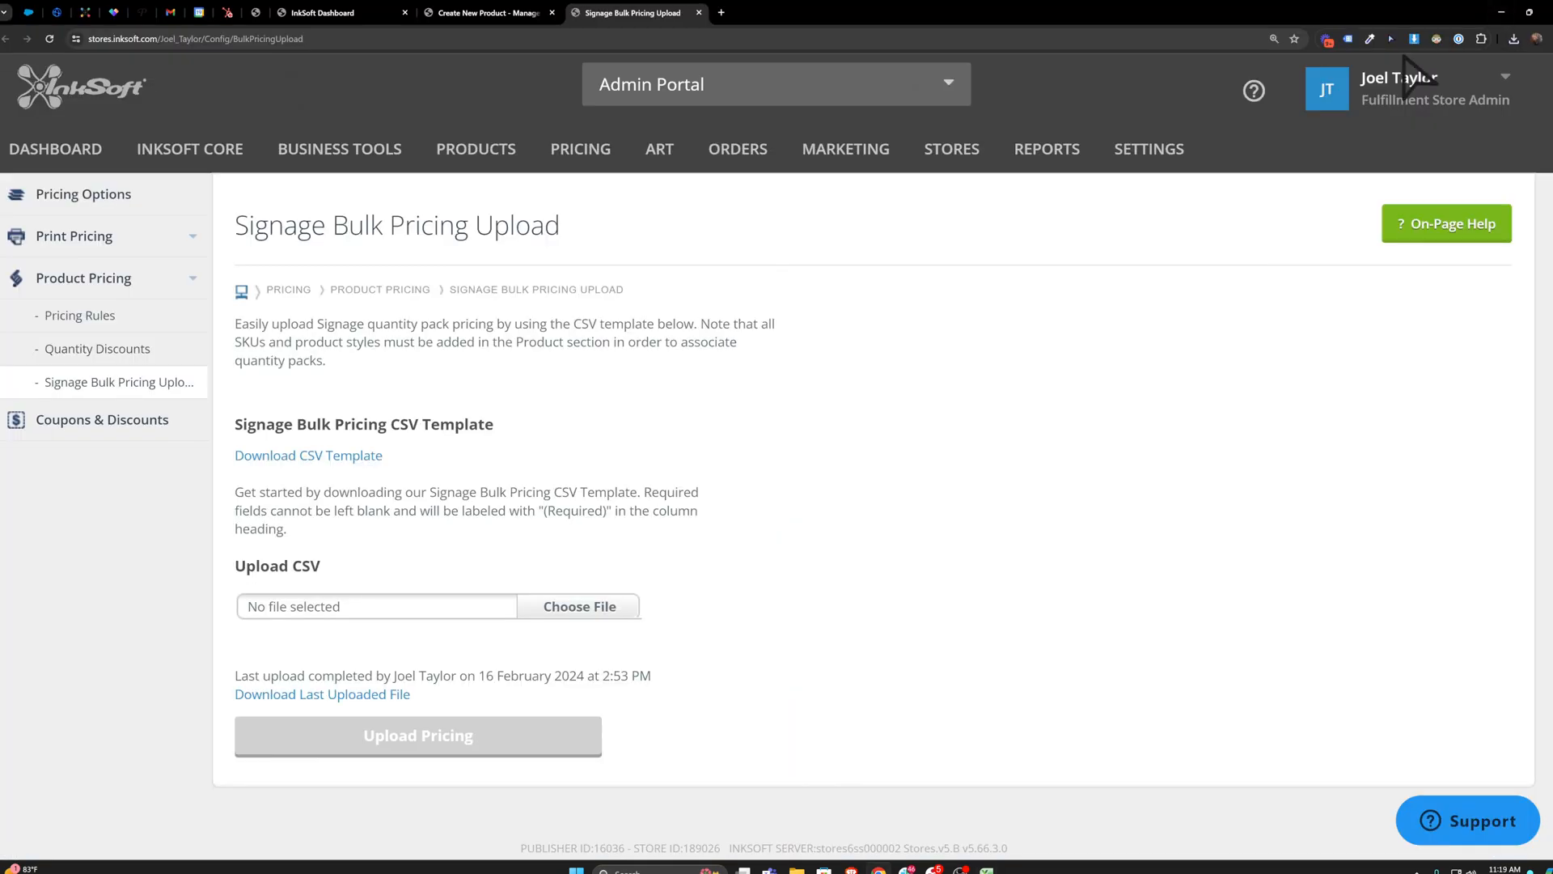
{"action": "left_click", "coordinate": [485, 13]}
{"action": "left_click", "coordinate": [409, 396]}
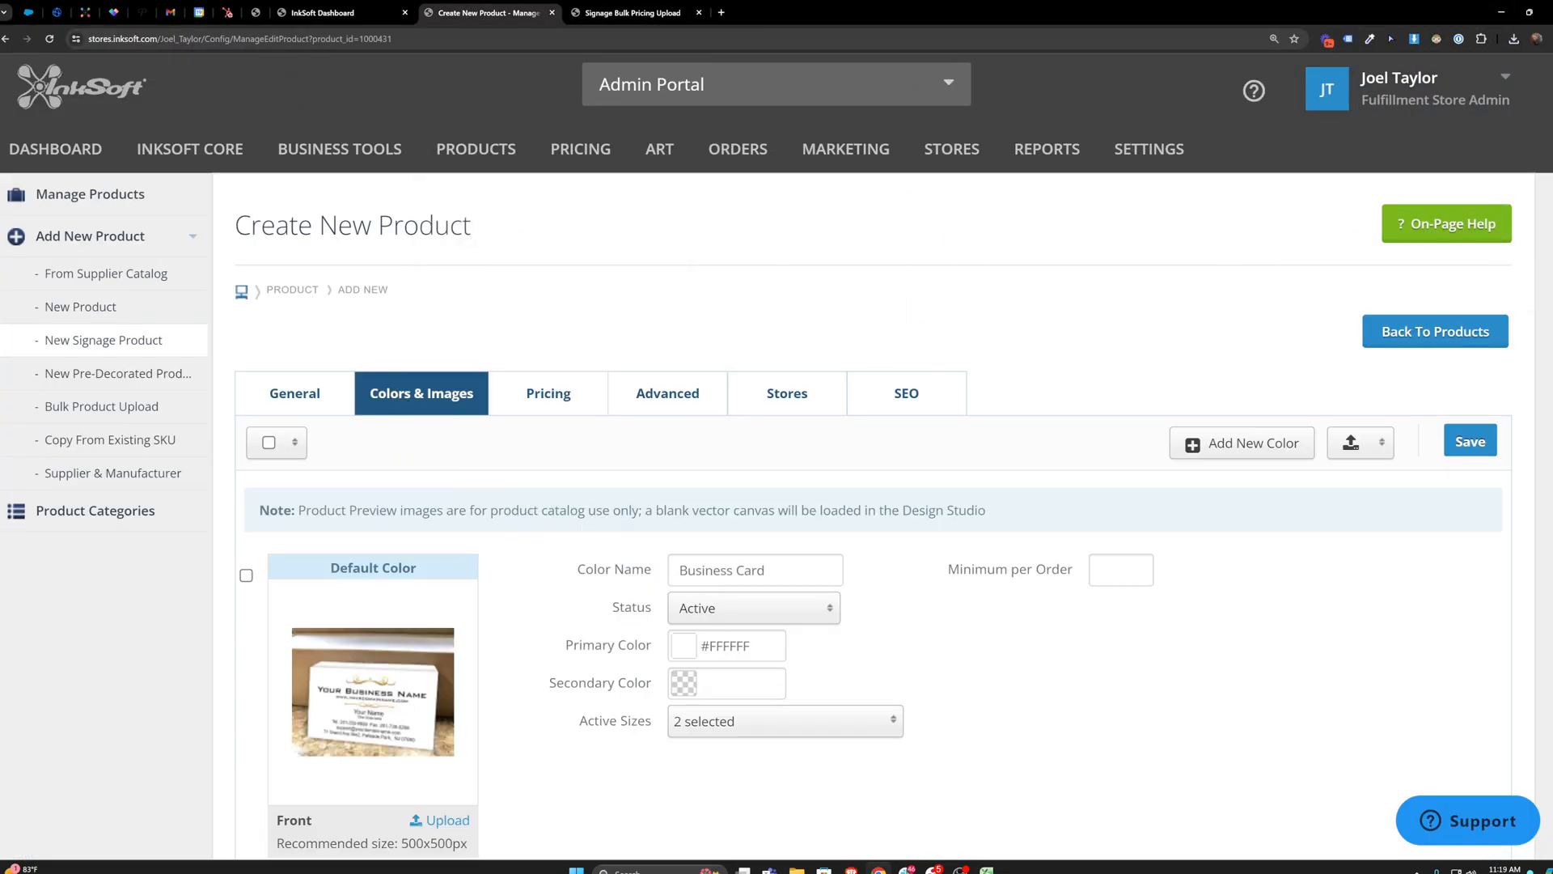
{"action": "left_click_drag", "start_coordinate": [772, 571], "coordinate": [647, 582]}
{"action": "key", "text": "ctrl+c"}
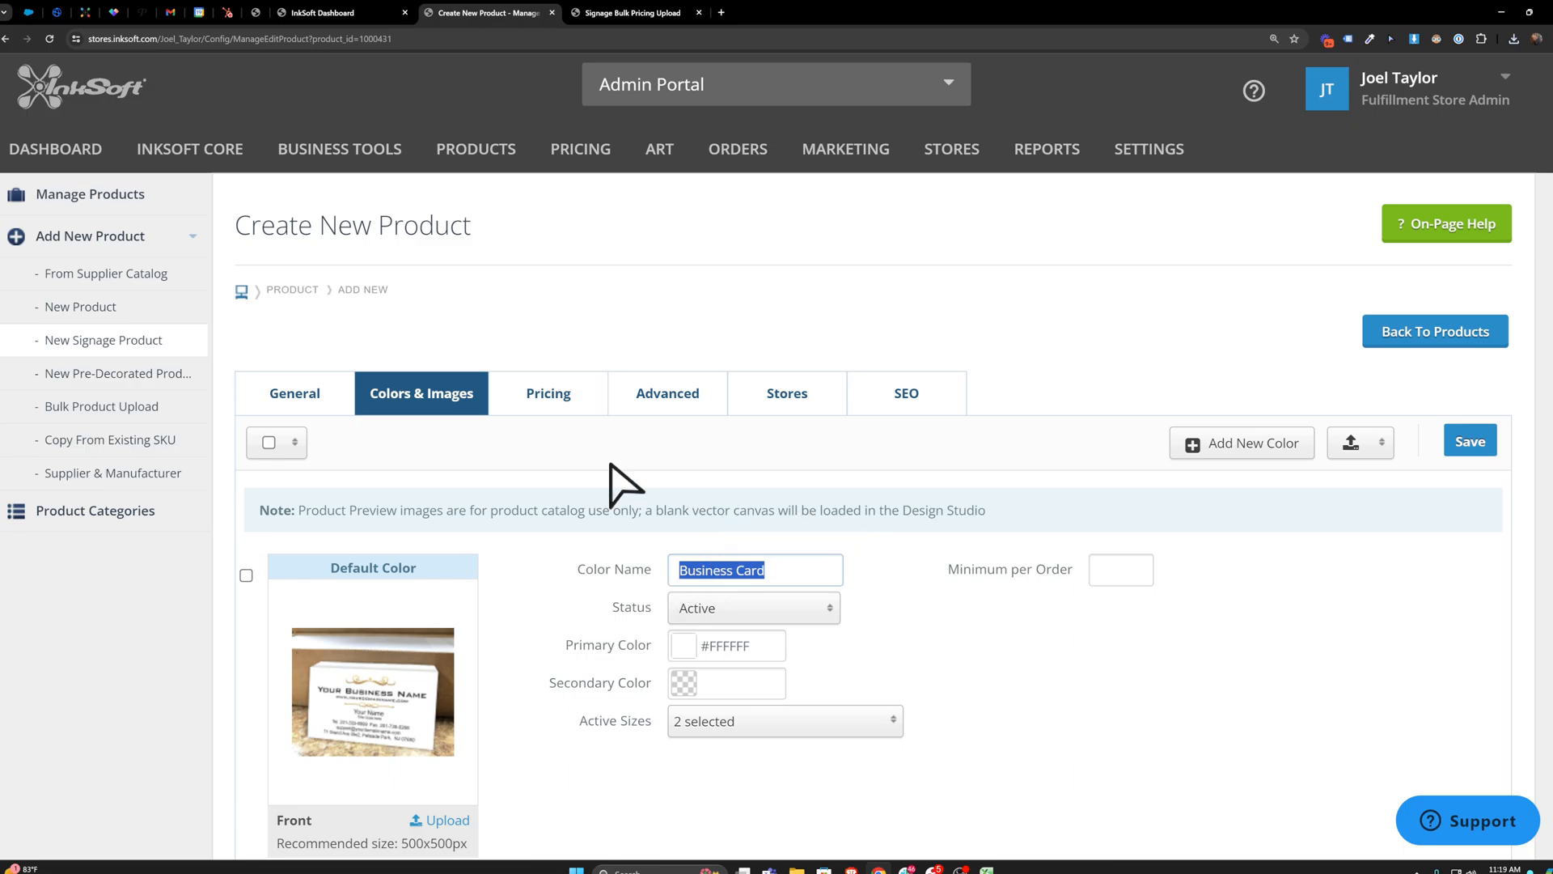
{"action": "left_click", "coordinate": [641, 7]}
{"action": "left_click", "coordinate": [986, 869]}
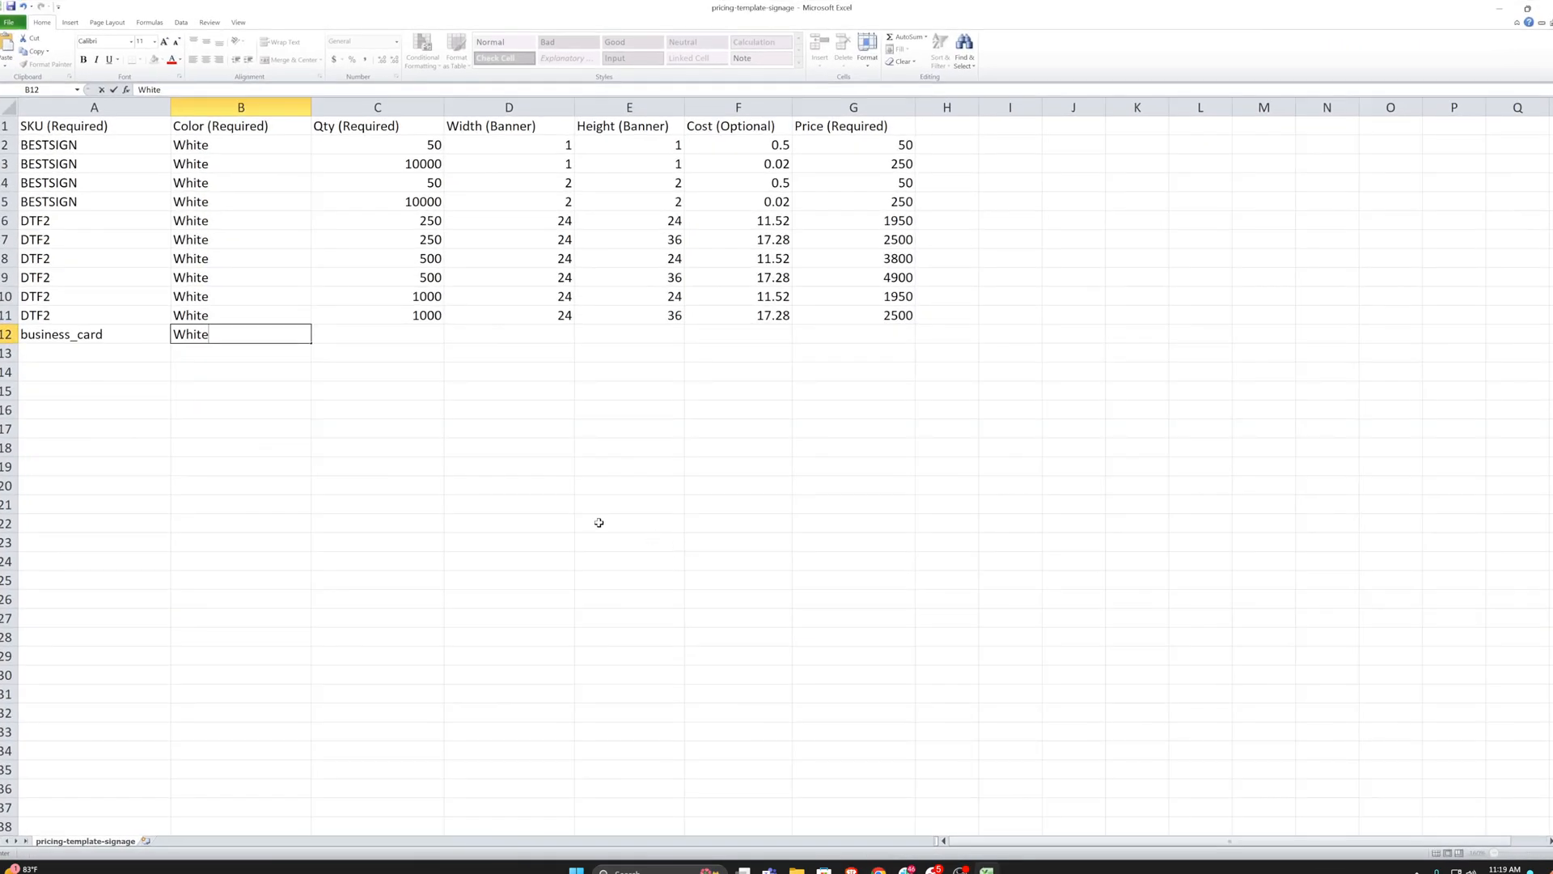
{"action": "double_click", "coordinate": [191, 334]}
{"action": "key", "text": "ctrl+v"}
- Set row 12's quantity to 250, width to 3.5 and height to 2
{"action": "left_click", "coordinate": [391, 334]}
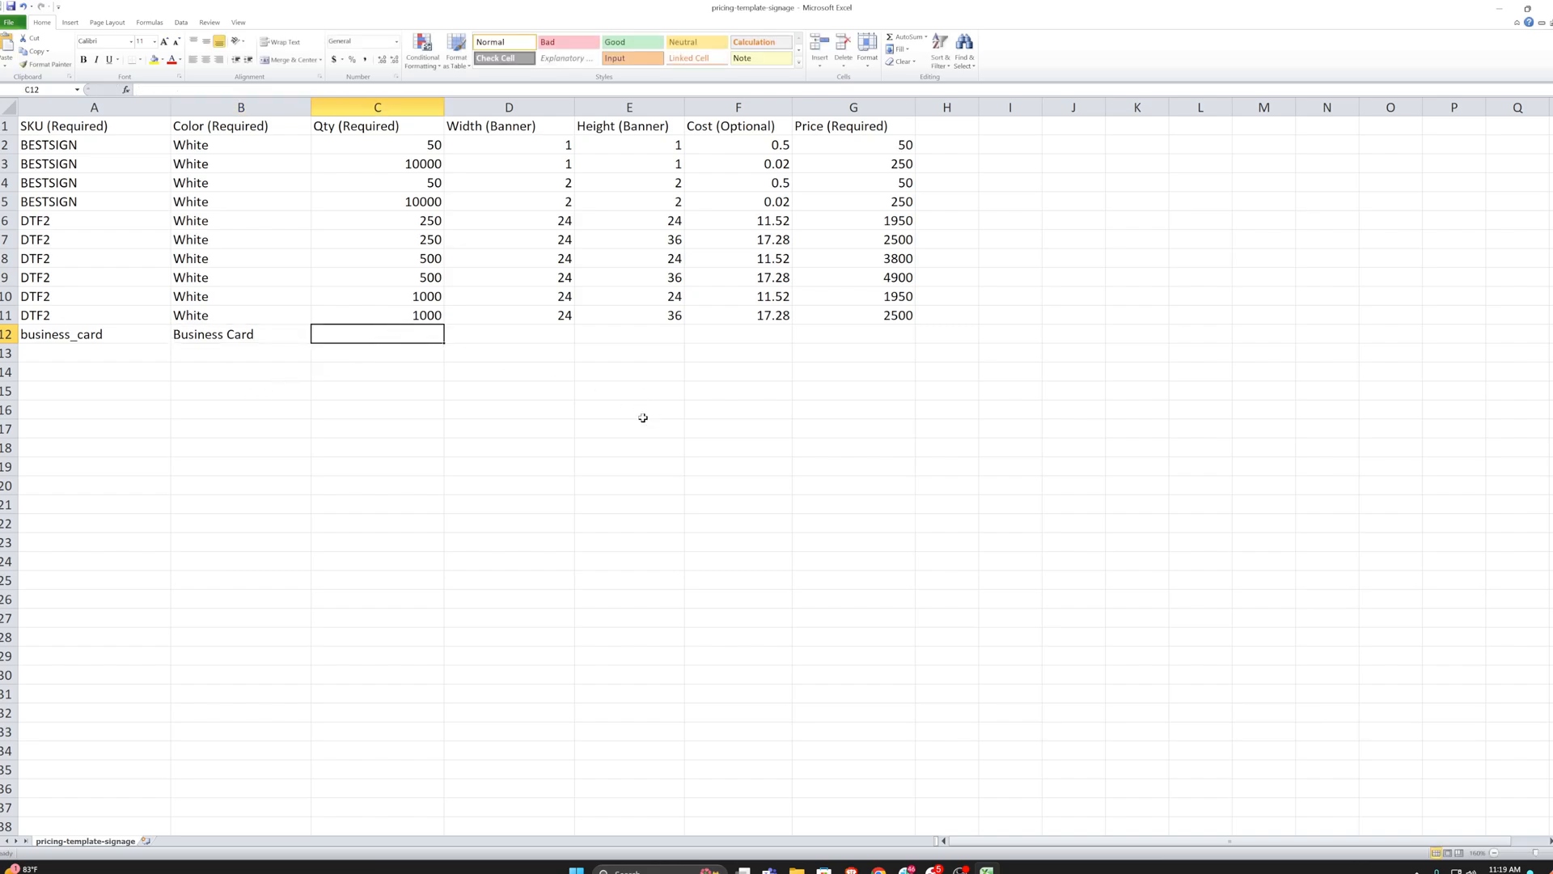
{"action": "type", "text": "250"}
{"action": "key", "text": "Tab"}
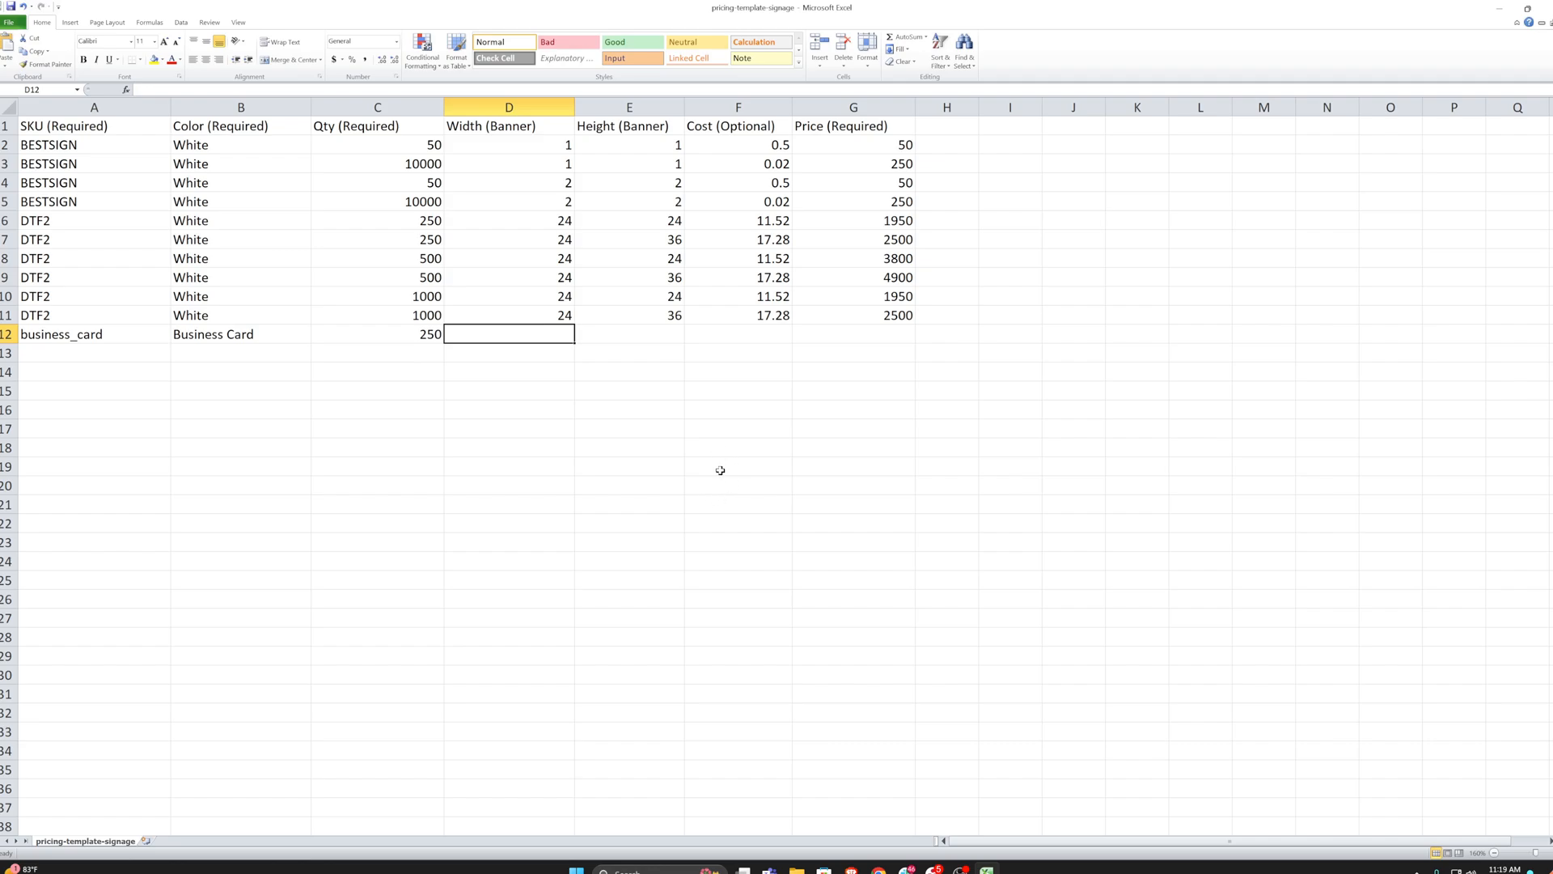
{"action": "type", "text": "3.5"}
{"action": "left_click", "coordinate": [642, 333]}
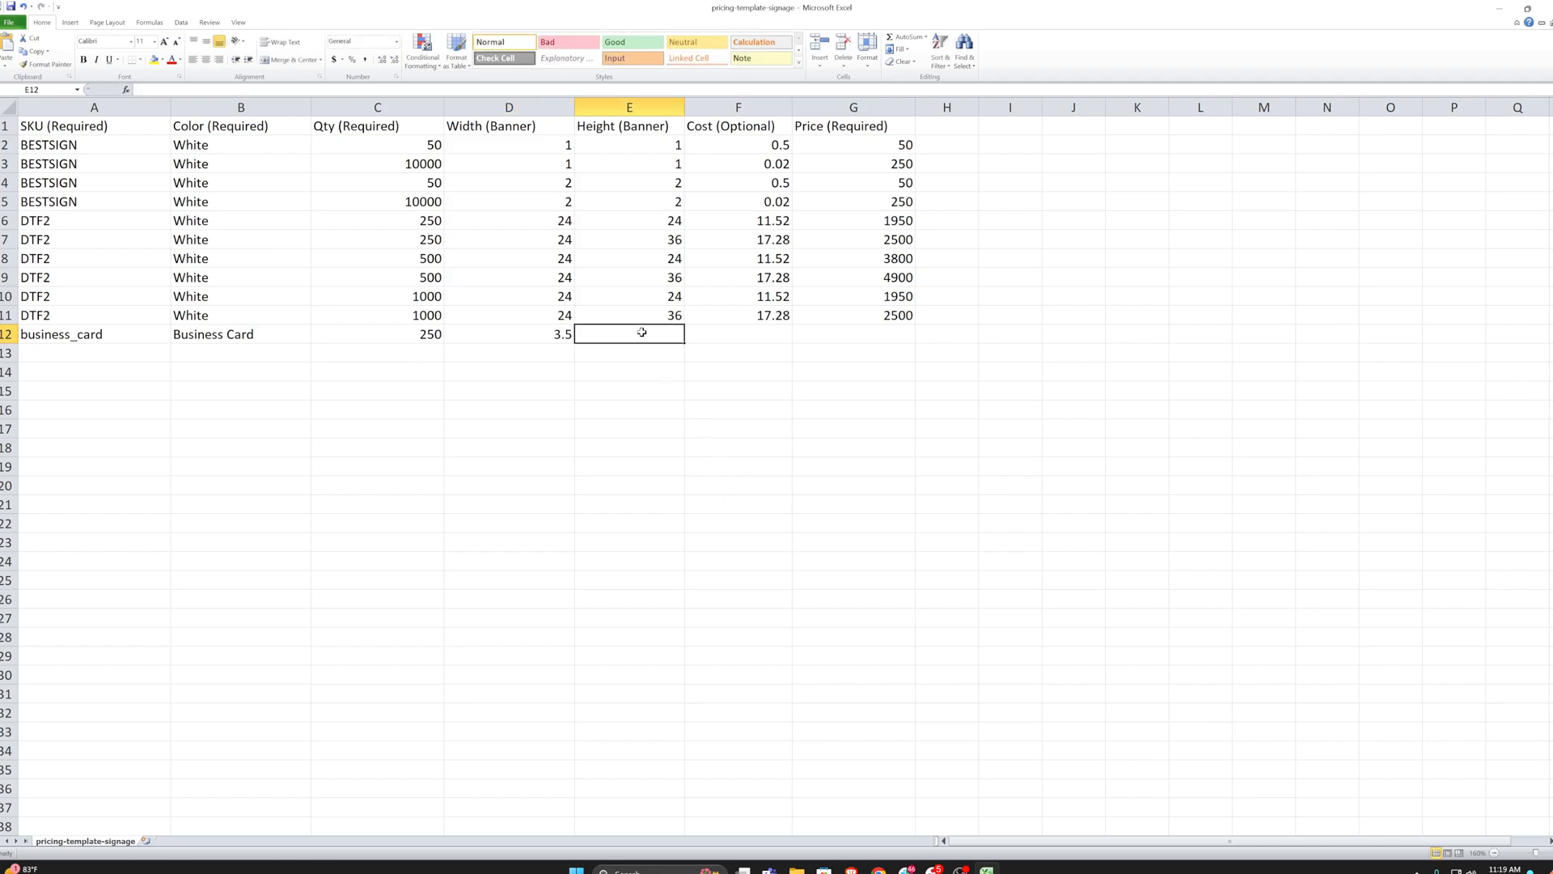
{"action": "type", "text": "2"}
- Check the product's base cost on its pricing page in the browser and set row 12's cost to 2.50 and price to 25.00
{"action": "left_click", "coordinate": [745, 336]}
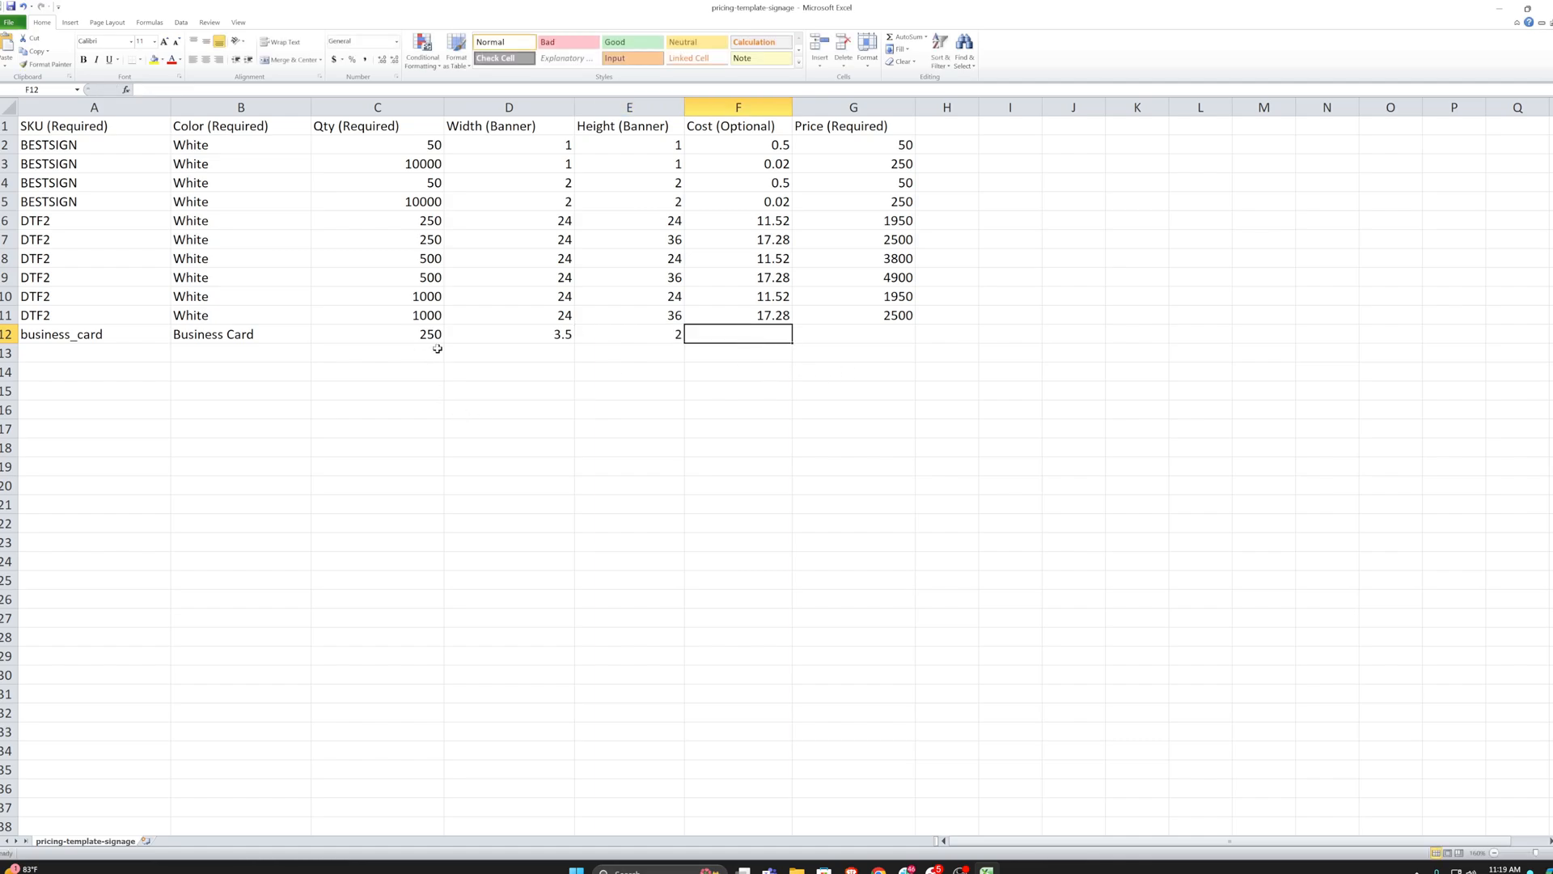
{"action": "left_click_drag", "start_coordinate": [1042, 7], "coordinate": [1034, 64]}
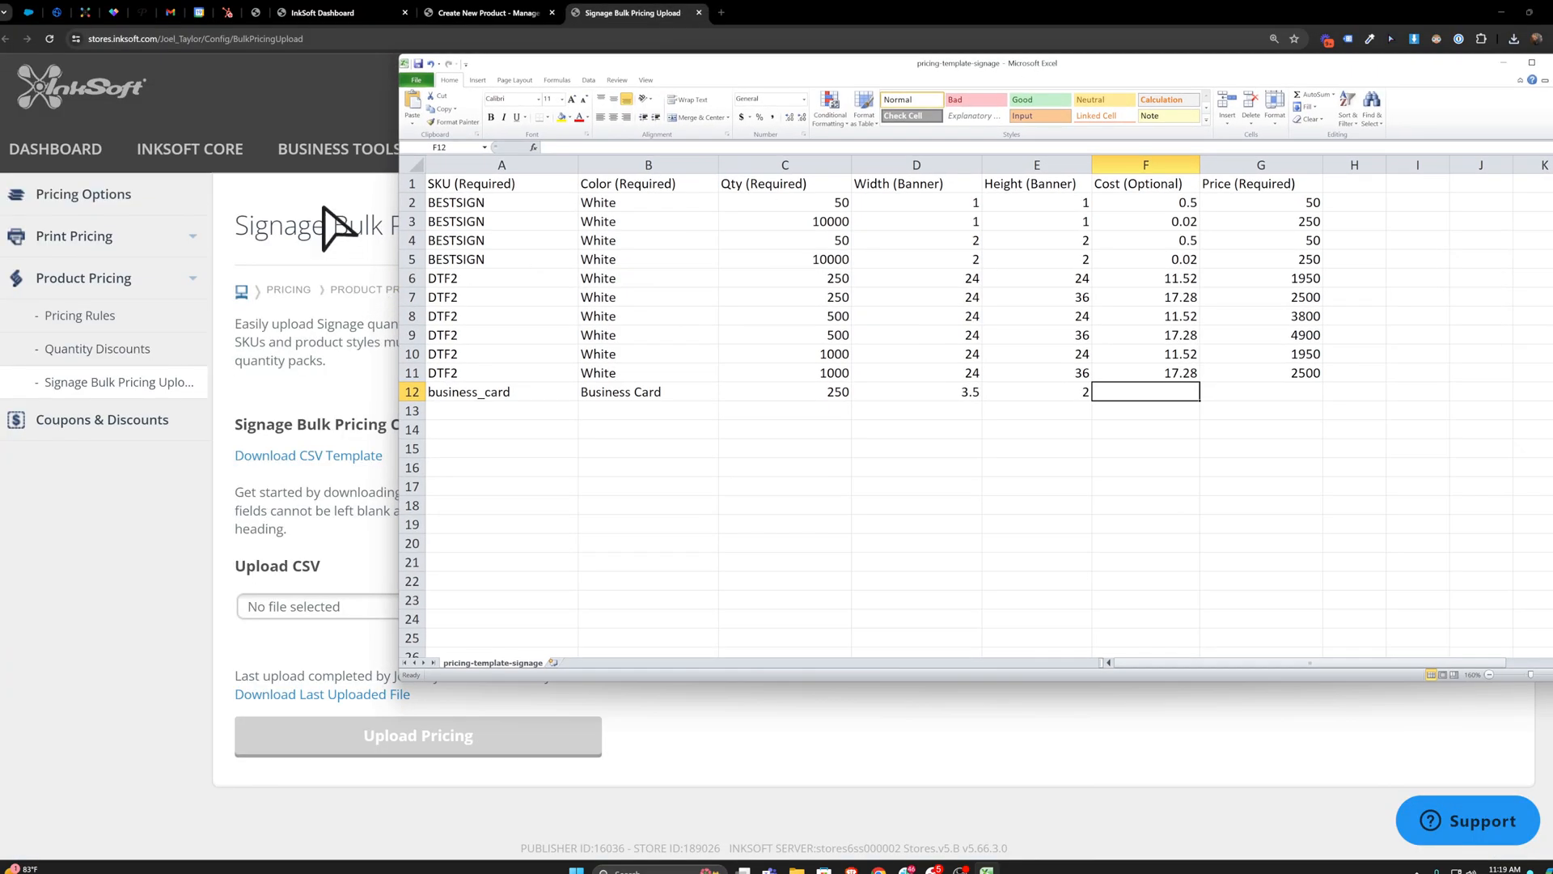
{"action": "left_click", "coordinate": [489, 12]}
{"action": "left_click", "coordinate": [572, 410]}
{"action": "scroll", "coordinate": [753, 527], "scroll_direction": "down", "scroll_amount": 3}
{"action": "left_click", "coordinate": [332, 457]}
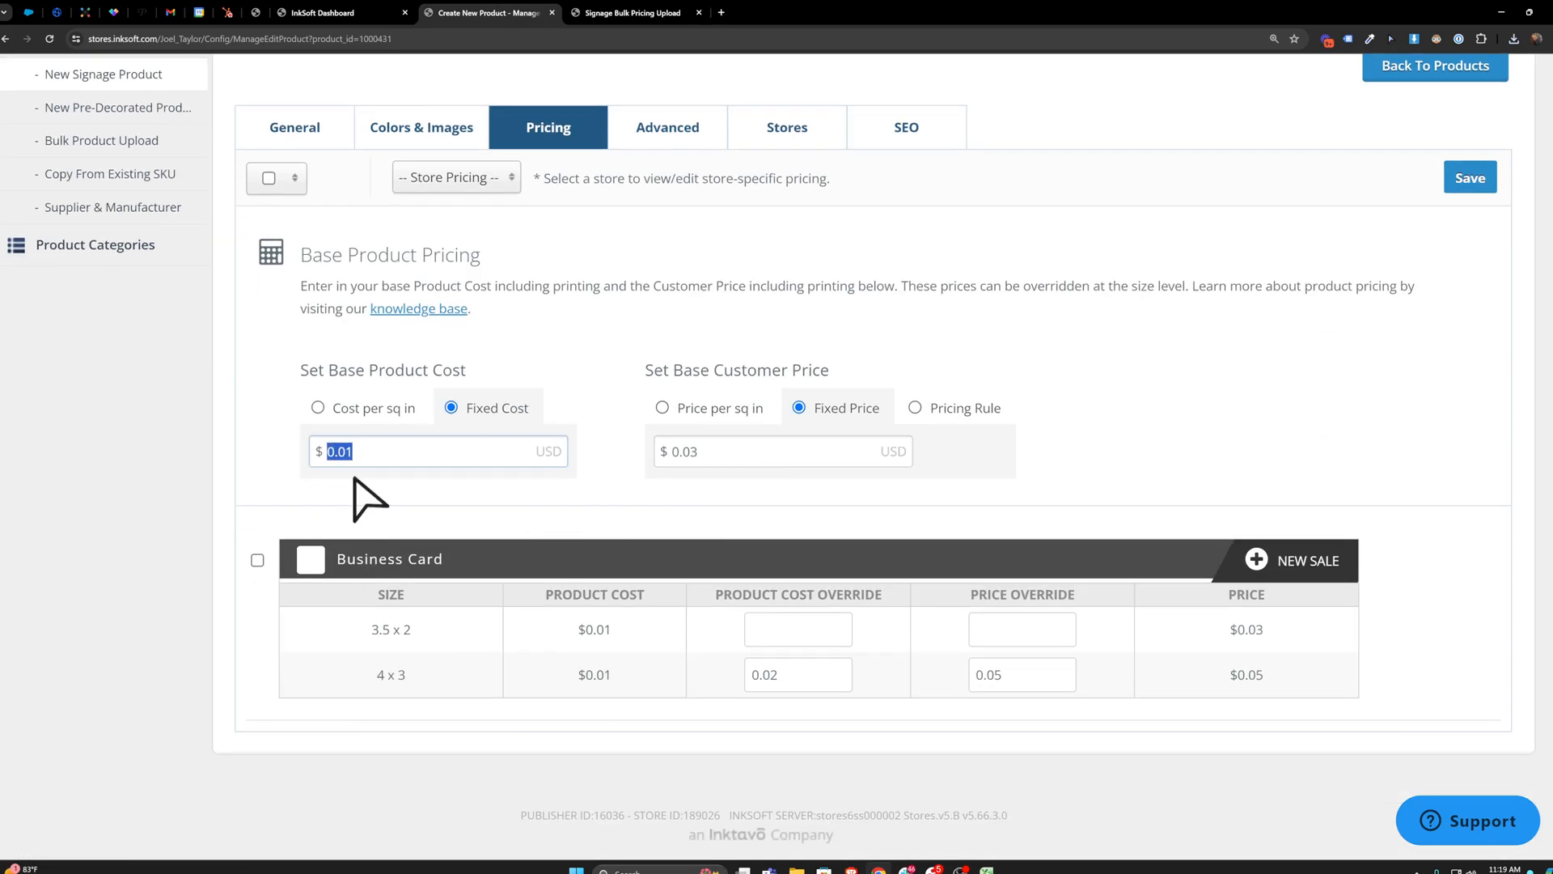
{"action": "left_click", "coordinate": [986, 869]}
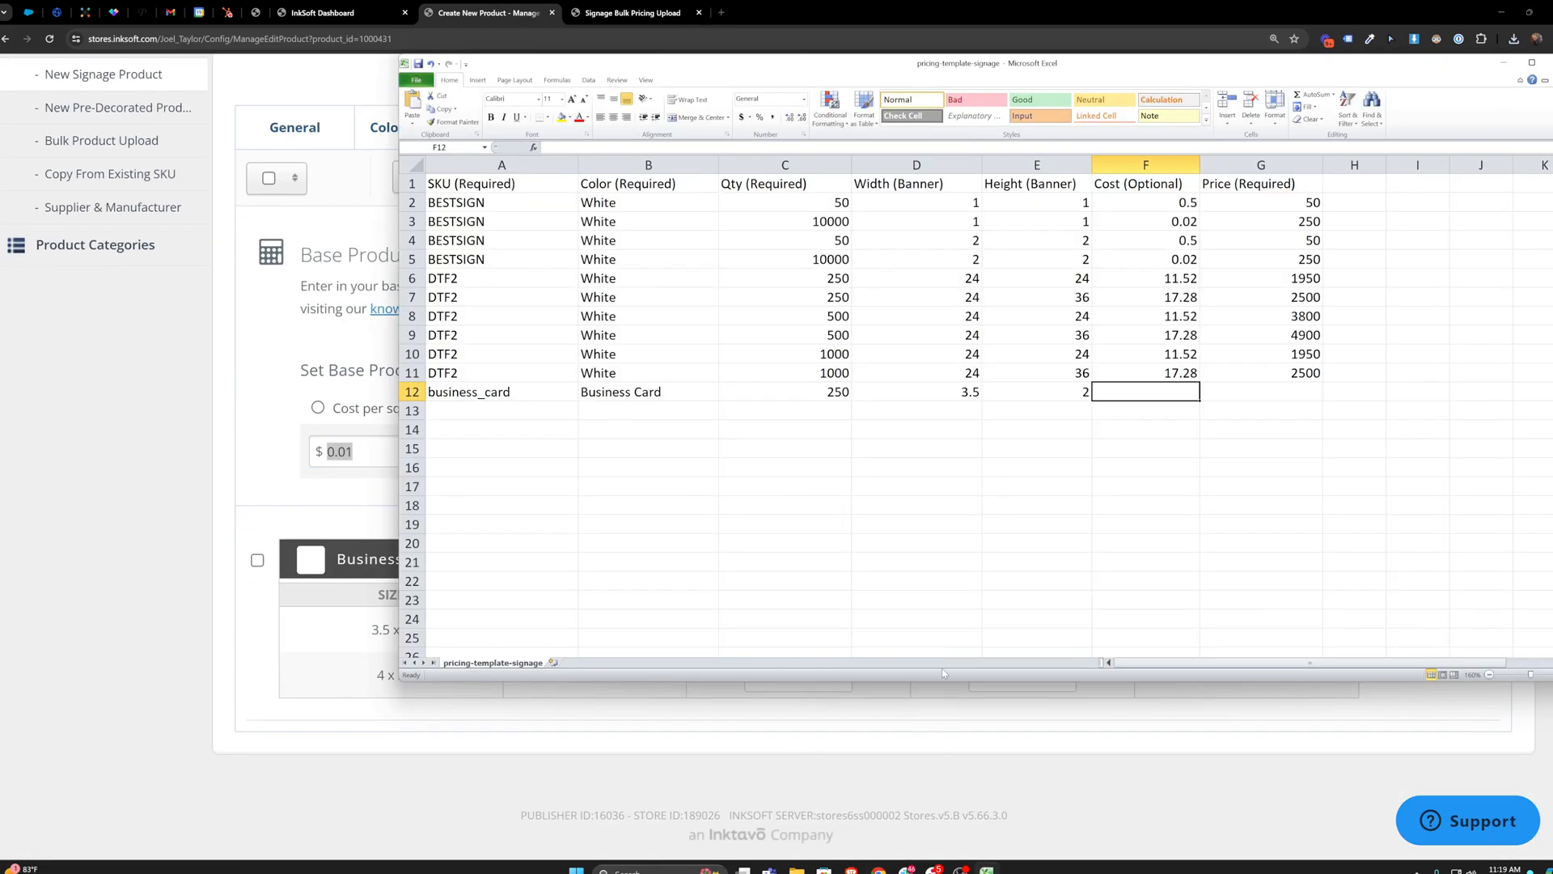
{"action": "type", "text": "2.50"}
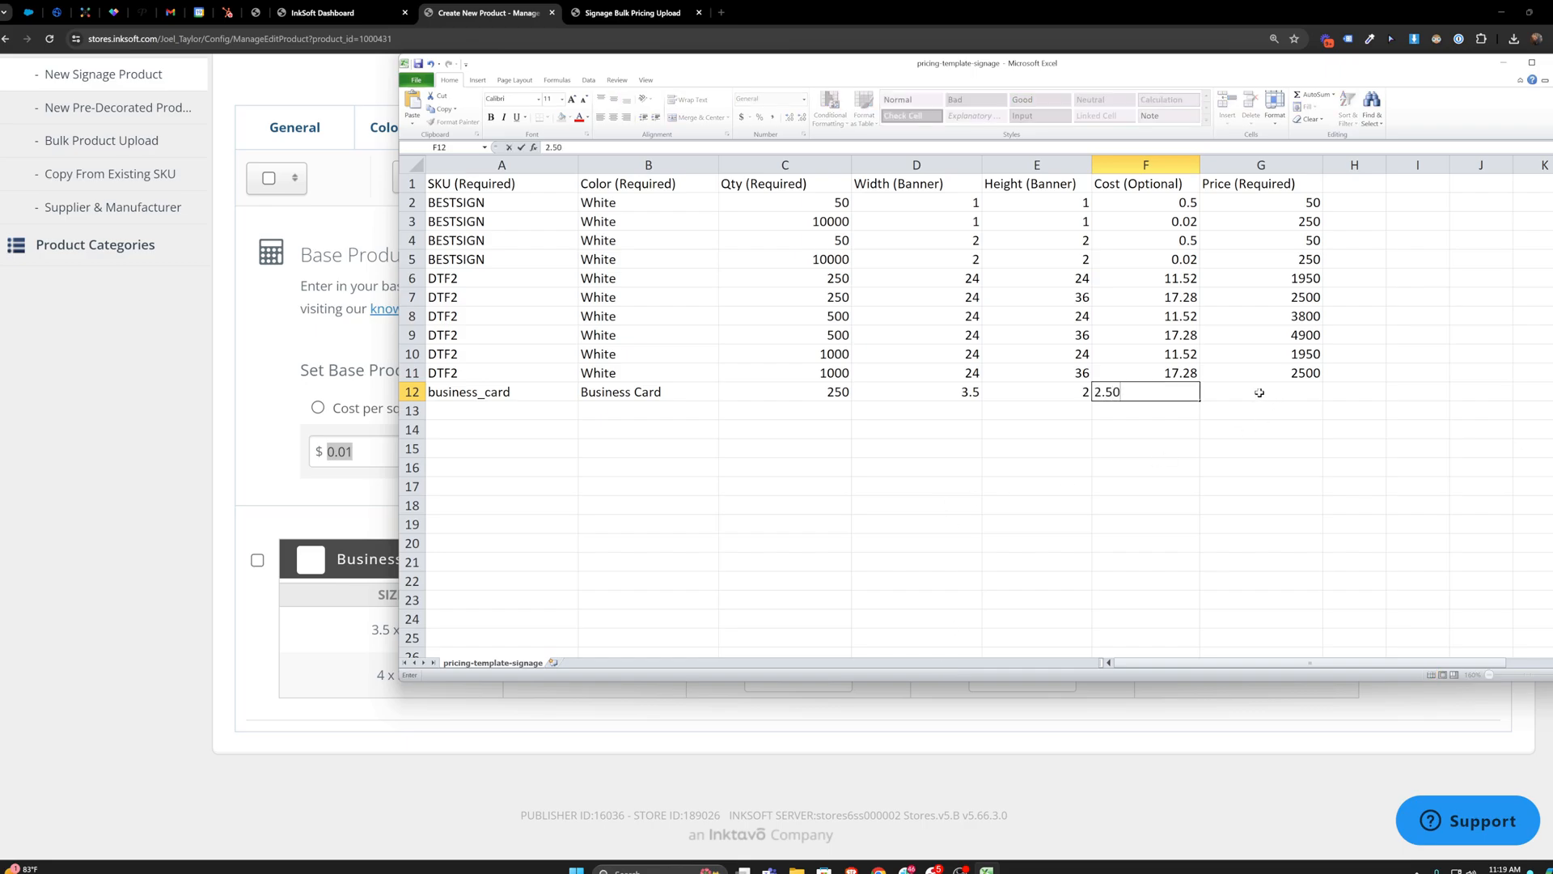
{"action": "left_click", "coordinate": [1259, 393]}
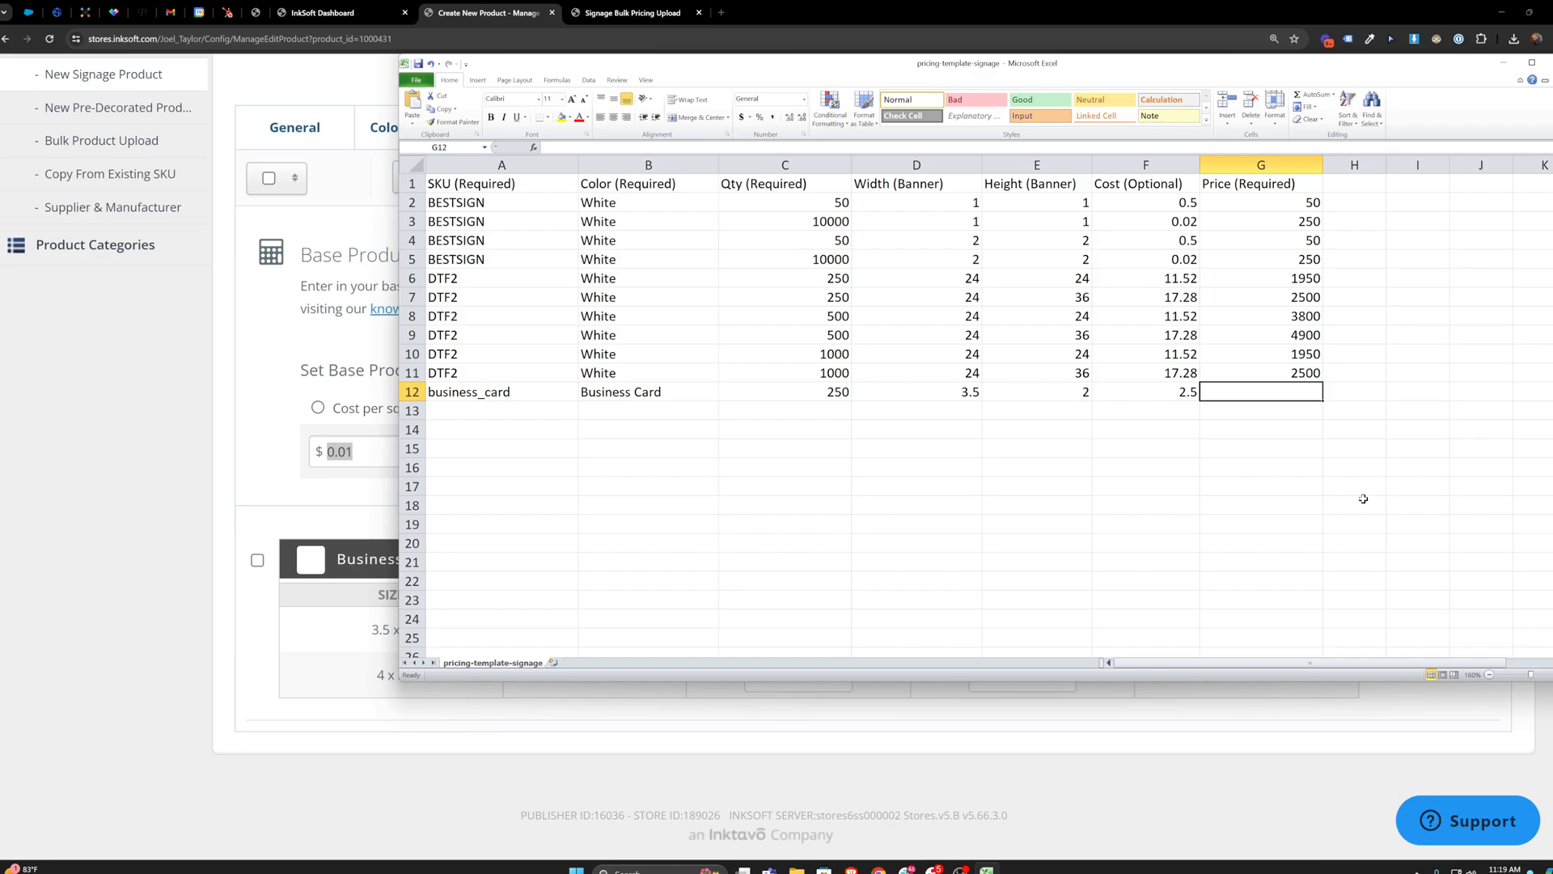
{"action": "type", "text": "25.00"}
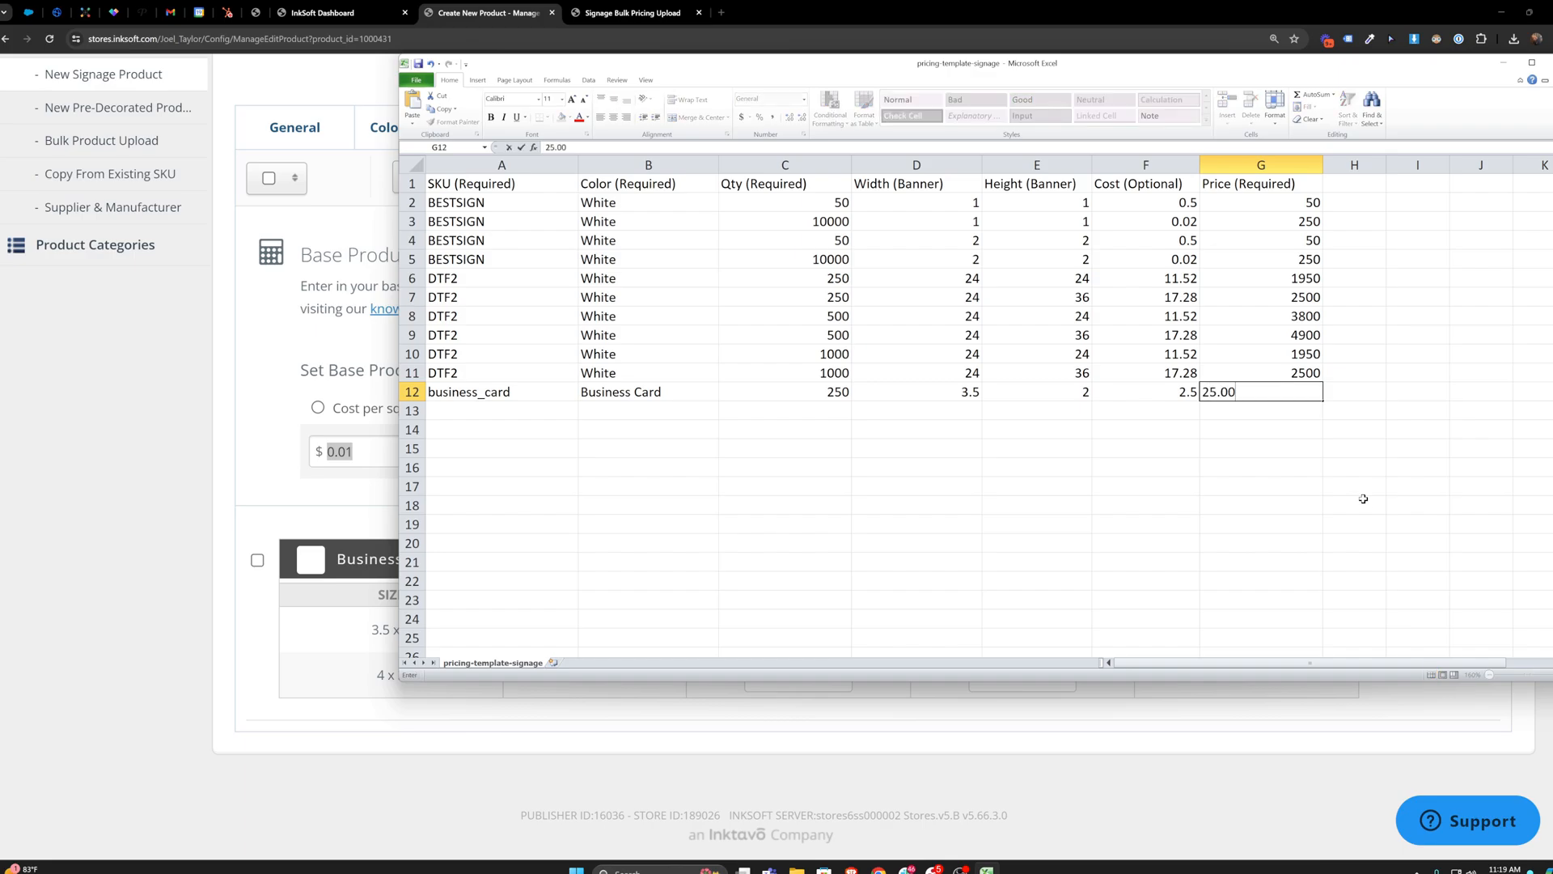
{"action": "key", "text": "Return"}
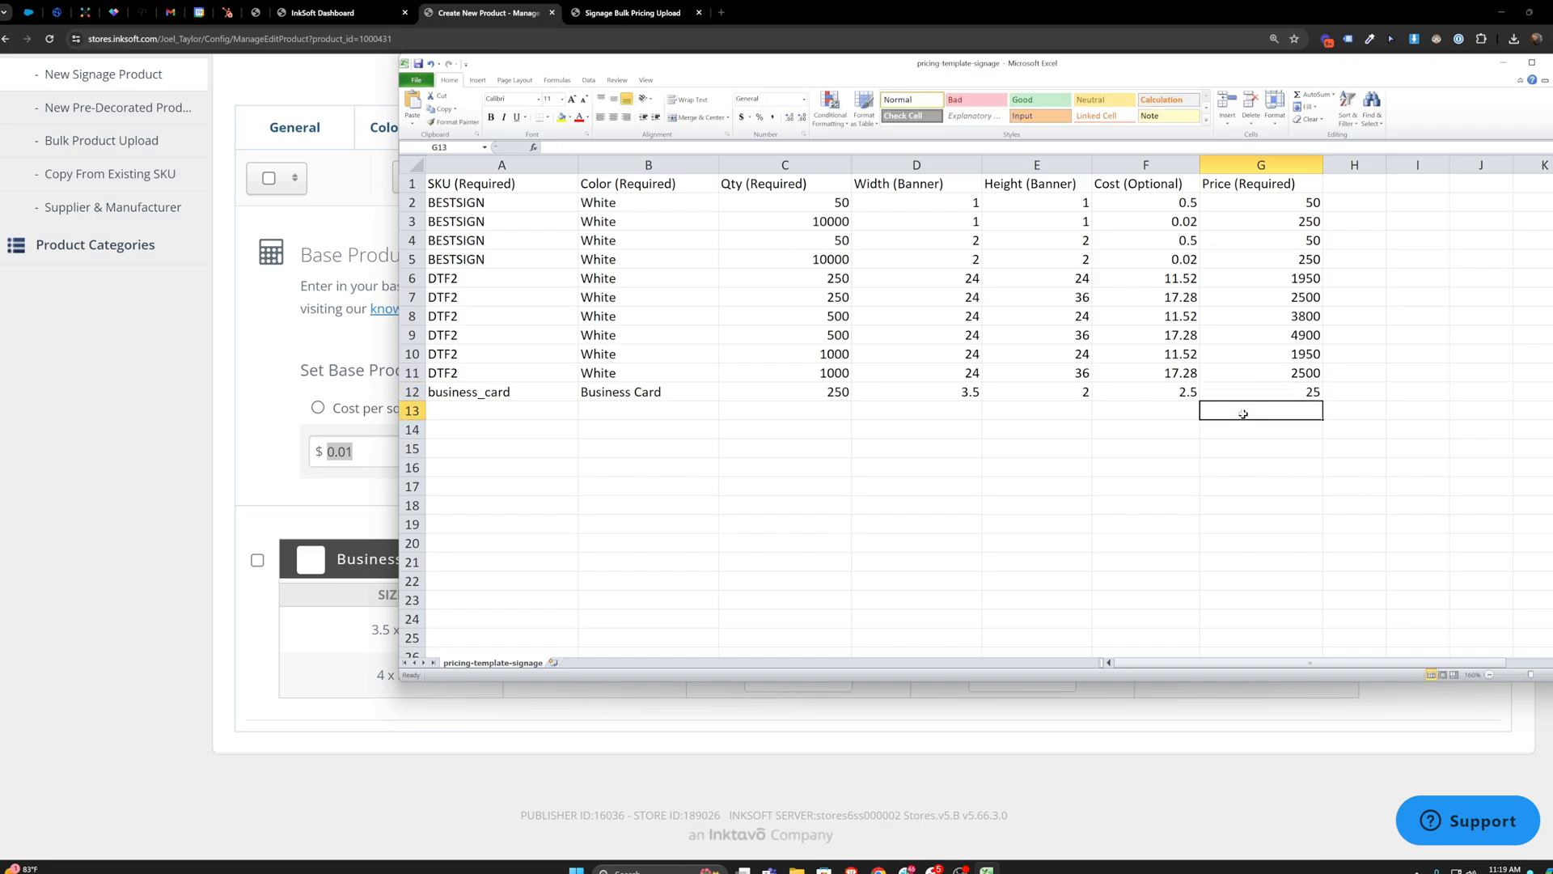
- Copy the business_card SKU and Business Card color from row 12 into row 13
{"action": "left_click", "coordinate": [503, 412]}
{"action": "left_click", "coordinate": [483, 396]}
{"action": "key", "text": "ctrl+c"}
{"action": "left_click", "coordinate": [473, 412]}
{"action": "key", "text": "ctrl+v"}
{"action": "left_click", "coordinate": [611, 395]}
{"action": "key", "text": "ctrl+c"}
{"action": "left_click", "coordinate": [632, 413]}
{"action": "key", "text": "ctrl+v"}
- Set row 13's quantity to 500, width to 3.5 and height to 2
{"action": "left_click", "coordinate": [804, 395]}
{"action": "left_click", "coordinate": [810, 414]}
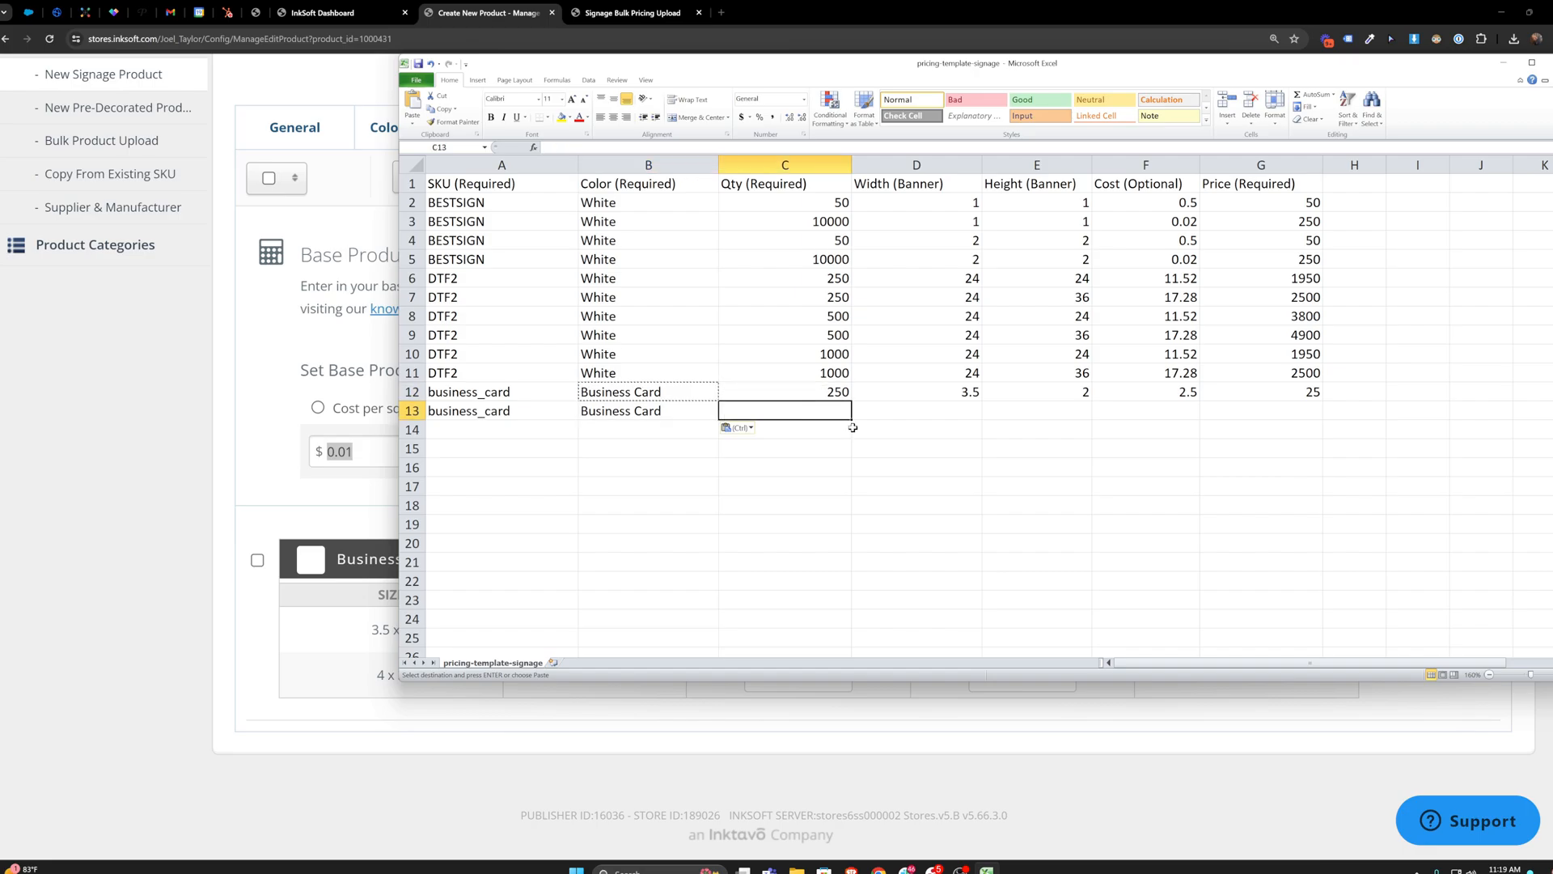
{"action": "type", "text": "500"}
{"action": "left_click", "coordinate": [928, 413]}
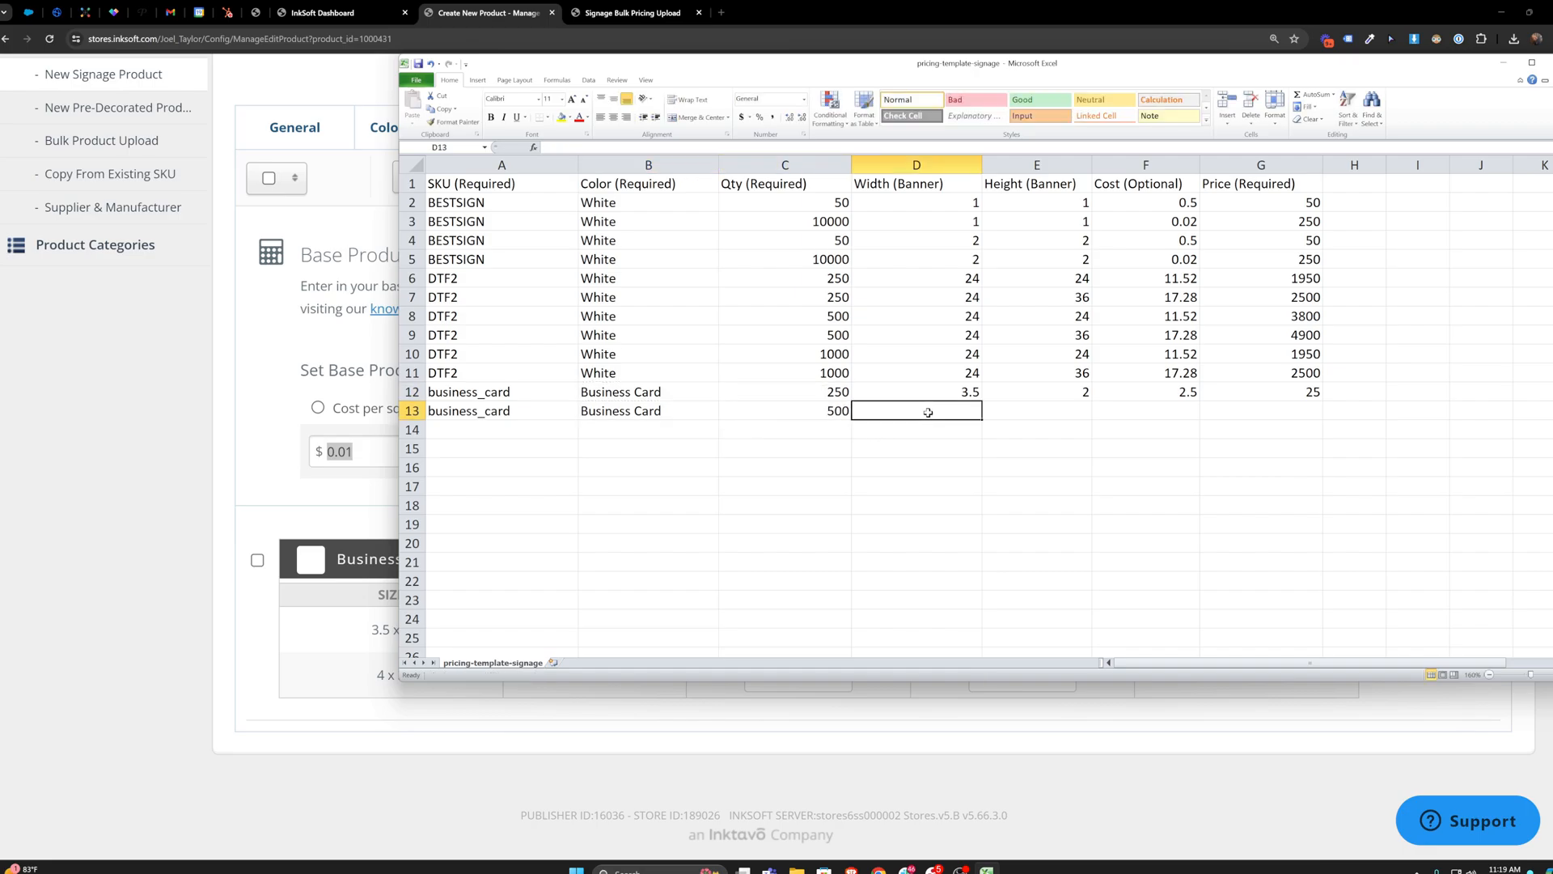
{"action": "type", "text": "3.5"}
{"action": "key", "text": "Tab"}
{"action": "type", "text": "2"}
{"action": "key", "text": "Tab"}
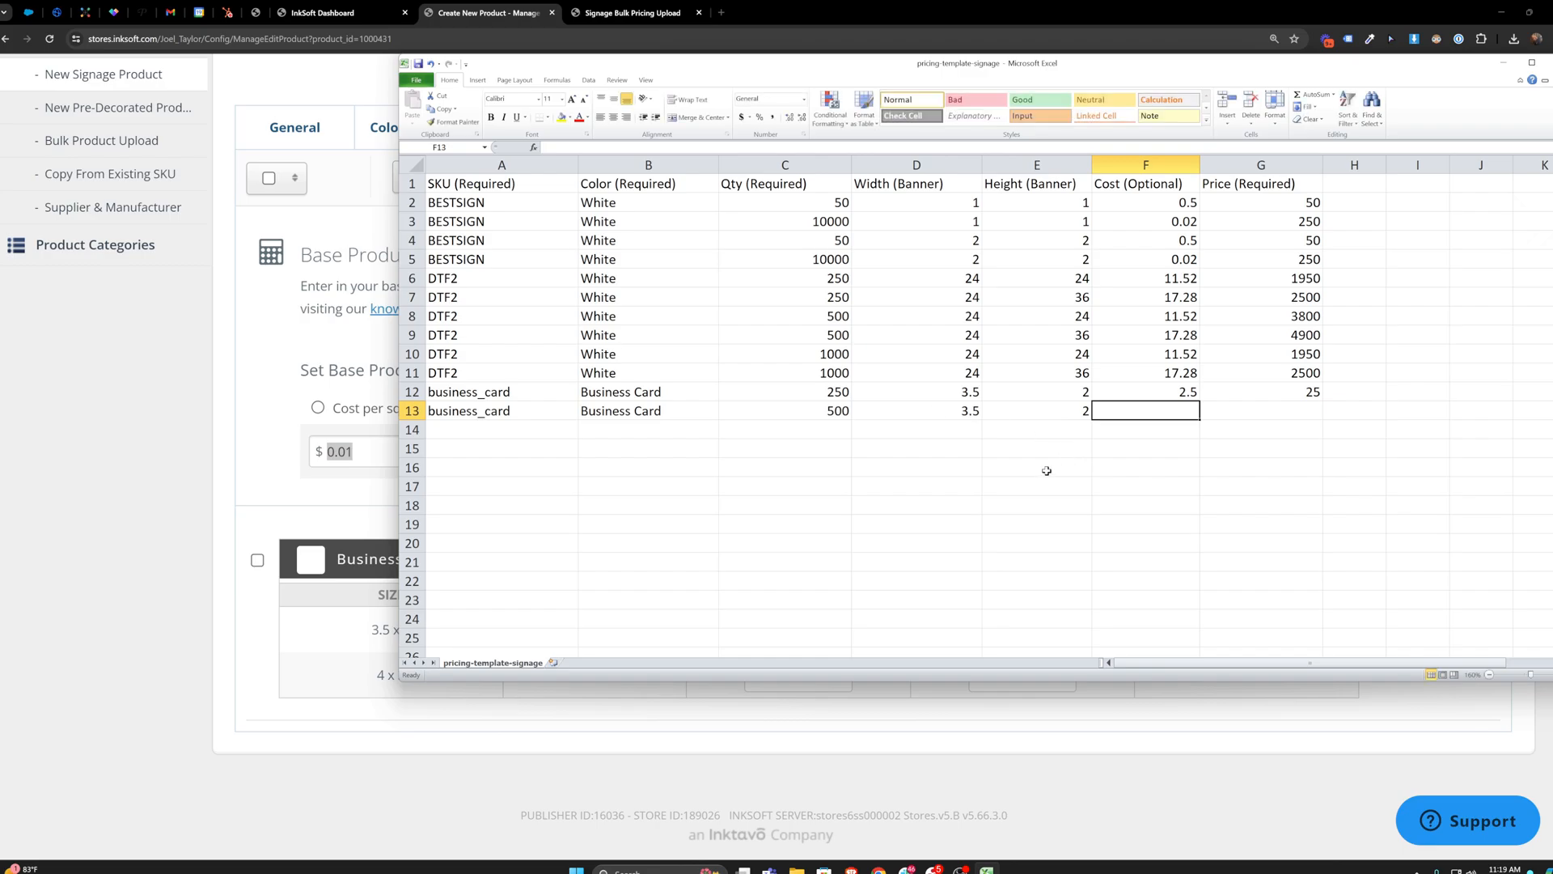
- Set row 13's cost to 5.0 and price to 40
{"action": "type", "text": "5"}
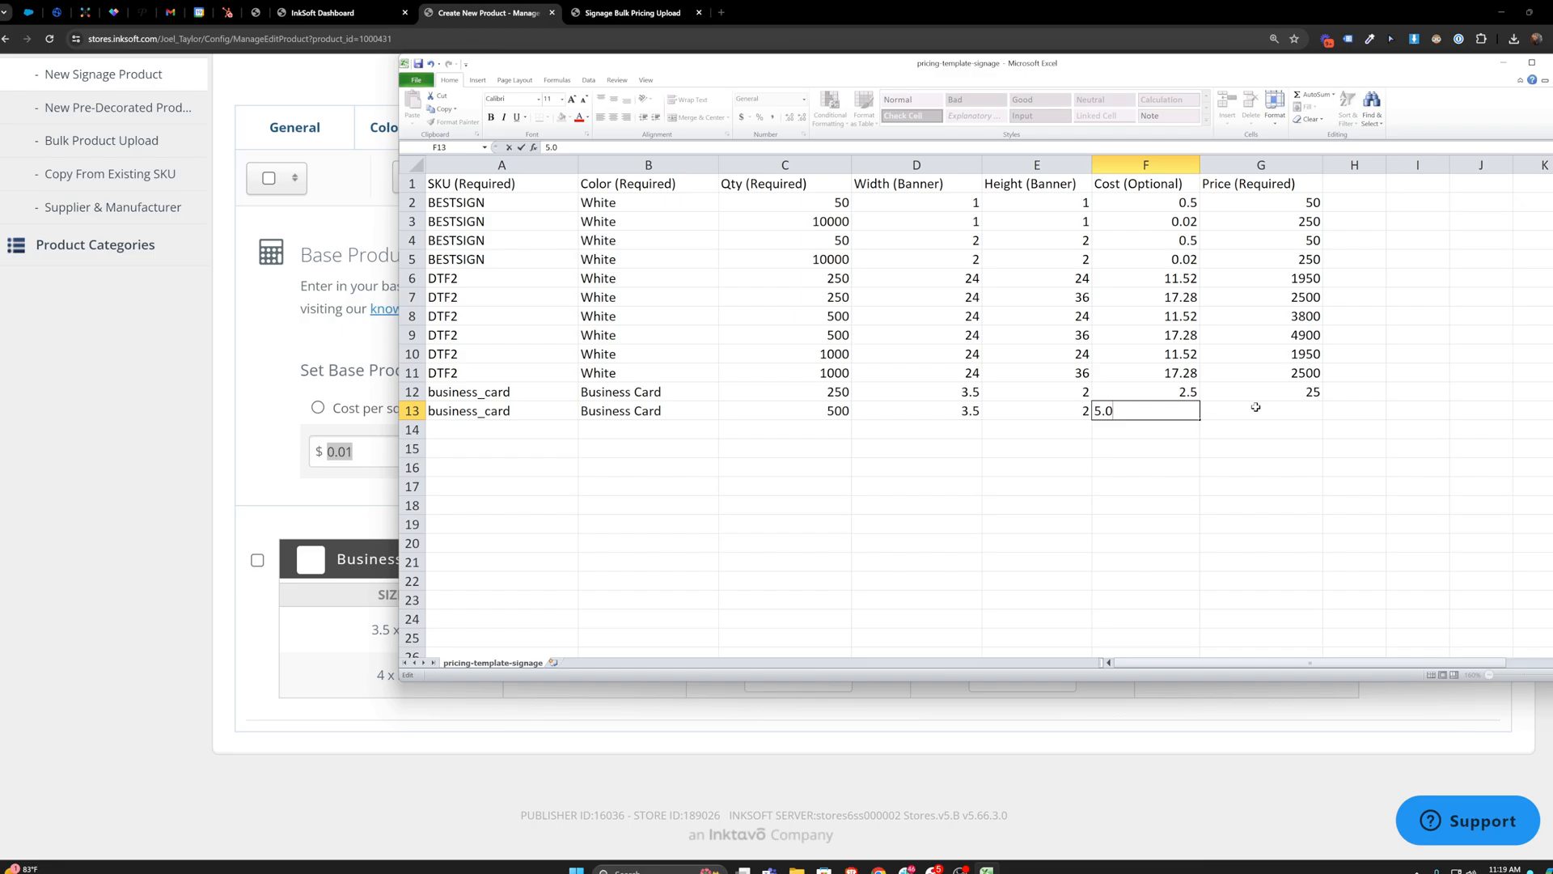
{"action": "key", "text": "Tab"}
{"action": "type", "text": "4"}
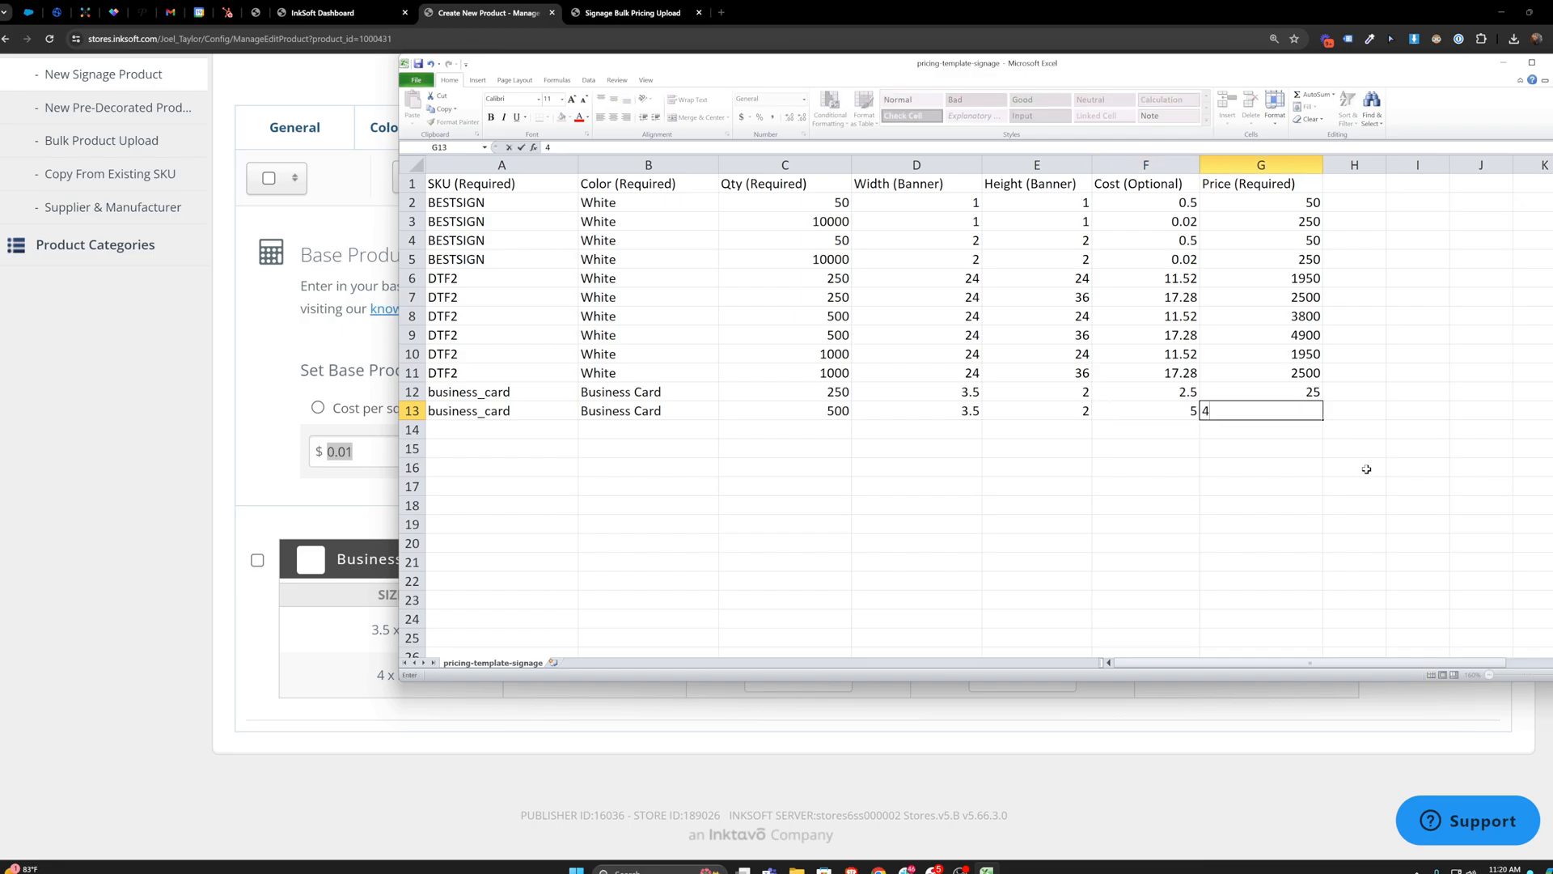
{"action": "type", "text": "0"}
{"action": "key", "text": "Tab"}
- Copy the business_card SKU and Business Card color from row 13 into rows 14 and 15
{"action": "left_click", "coordinate": [476, 412]}
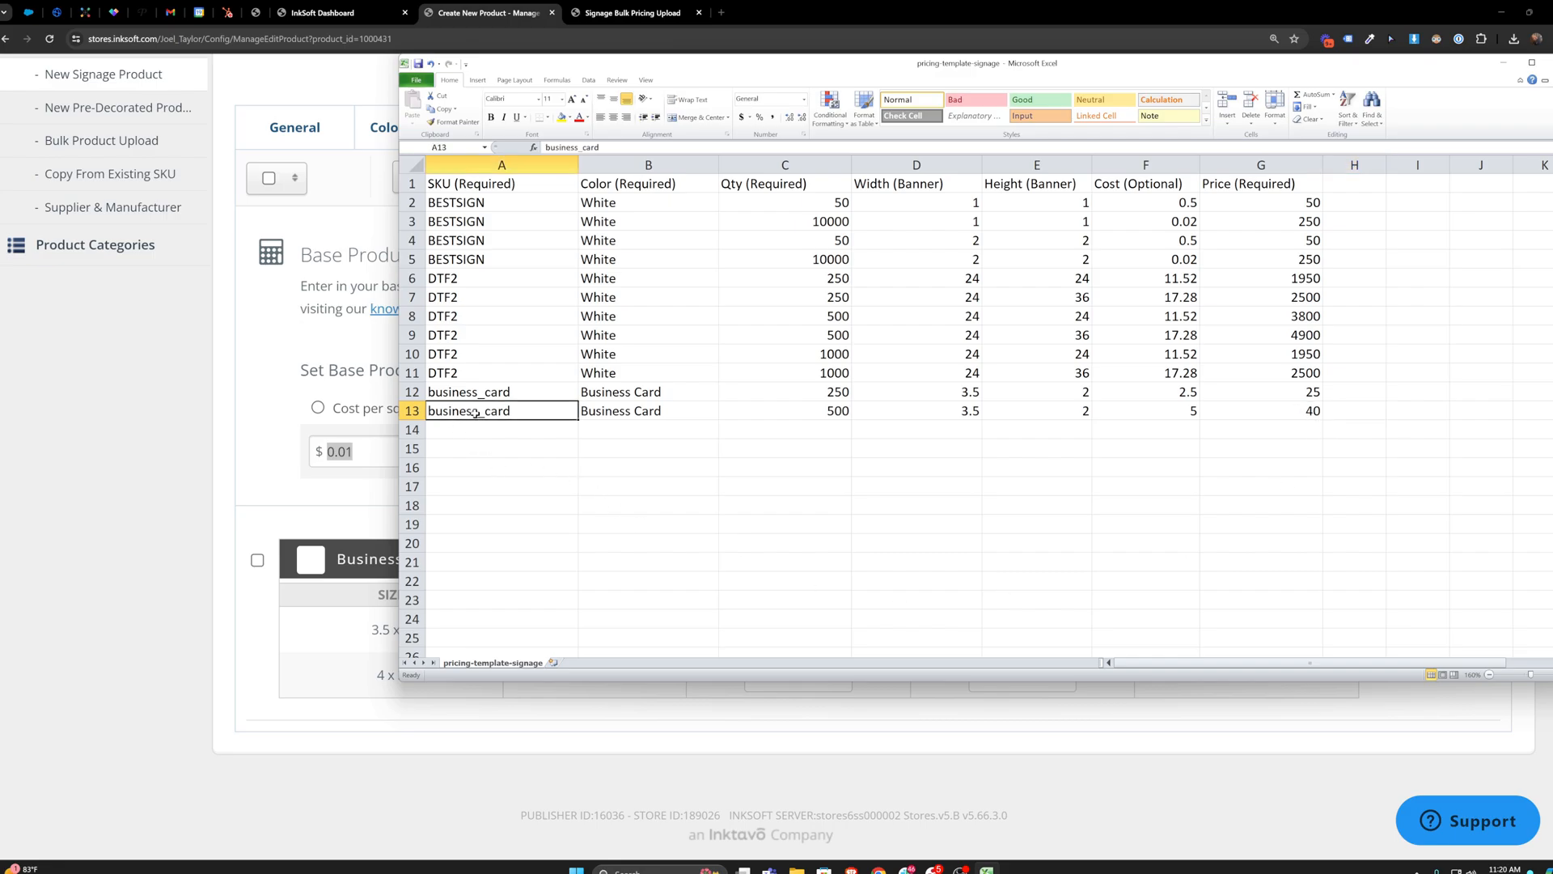
{"action": "key", "text": "ctrl+c"}
{"action": "left_click", "coordinate": [477, 428]}
{"action": "key", "text": "ctrl+v"}
{"action": "left_click", "coordinate": [473, 447]}
{"action": "key", "text": "ctrl+v"}
{"action": "left_click", "coordinate": [615, 434]}
{"action": "left_click", "coordinate": [619, 415]}
{"action": "key", "text": "ctrl+c"}
{"action": "left_click", "coordinate": [615, 431]}
{"action": "key", "text": "ctrl+v"}
{"action": "left_click", "coordinate": [607, 454]}
{"action": "key", "text": "ctrl+v"}
- Set the quantities to 750 in row 14 and 1000 in row 15
{"action": "left_click", "coordinate": [799, 430]}
{"action": "type", "text": "750"}
{"action": "key", "text": "Tab"}
{"action": "left_click", "coordinate": [813, 448]}
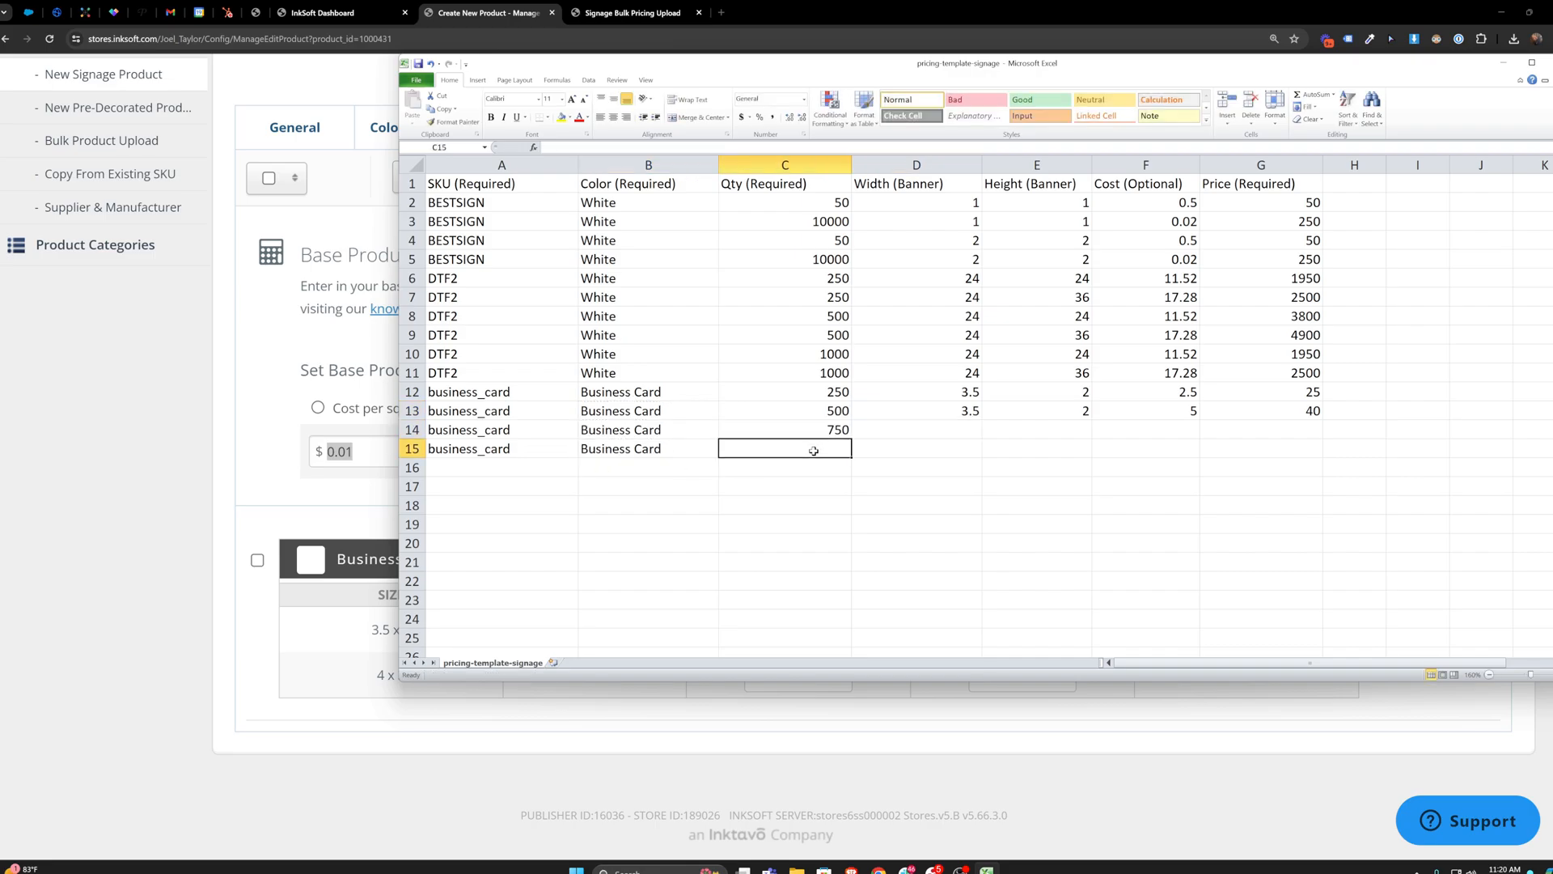
{"action": "type", "text": "1000"}
{"action": "key", "text": "Return"}
- Set the width to 3.5 and the height to 2 in both rows 14 and 15
{"action": "left_click", "coordinate": [943, 430]}
{"action": "type", "text": "3.5"}
{"action": "key", "text": "Tab"}
{"action": "type", "text": "2"}
{"action": "key", "text": "Tab"}
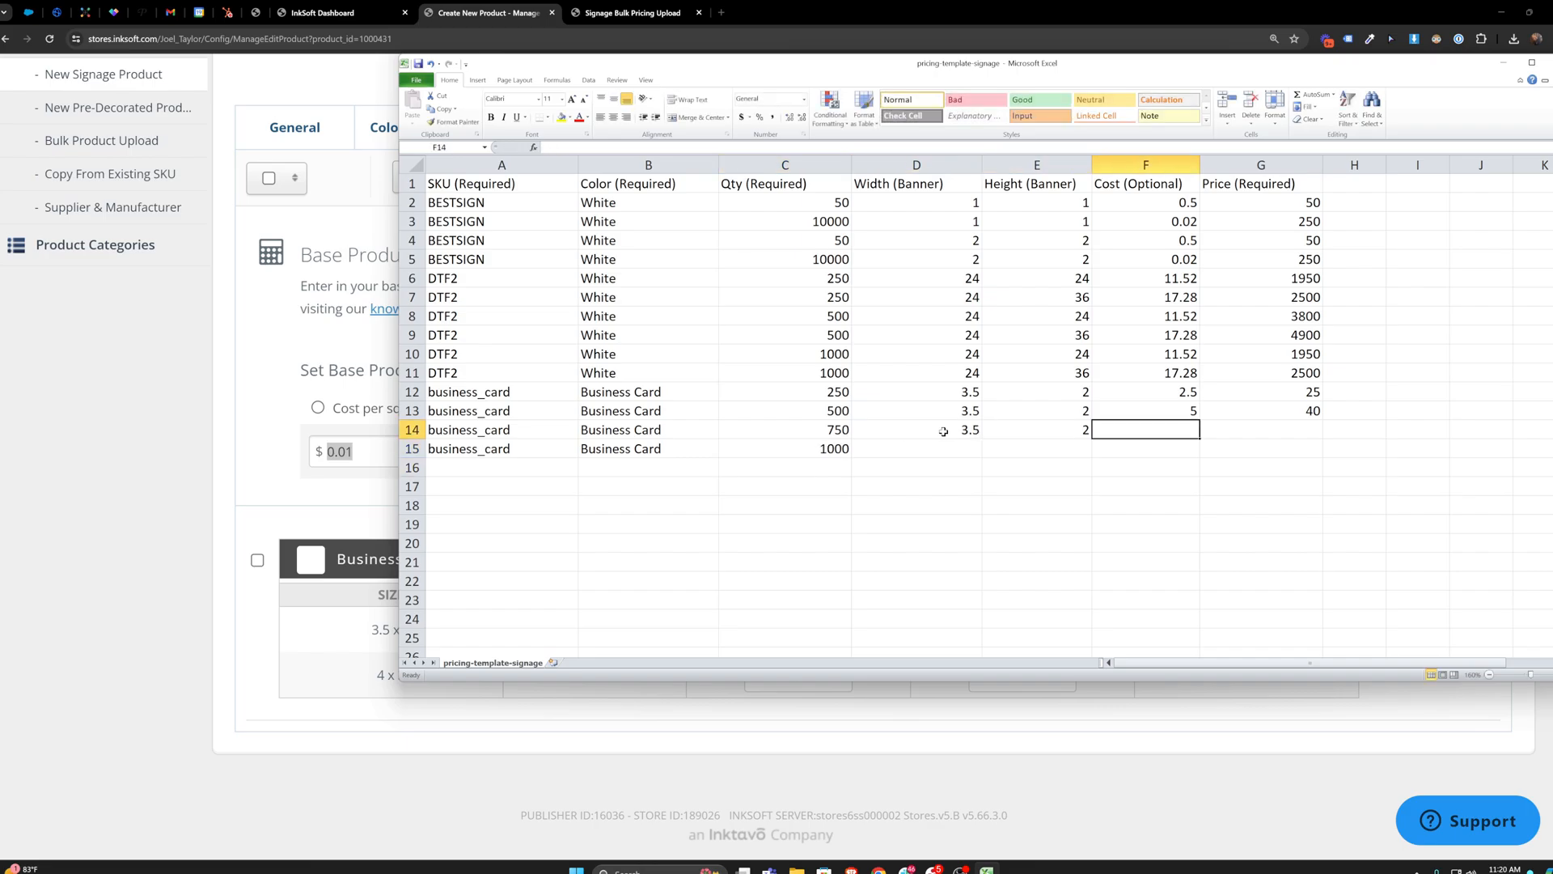
{"action": "left_click", "coordinate": [953, 446]}
{"action": "type", "text": "3.5"}
{"action": "key", "text": "Tab"}
{"action": "type", "text": "2"}
{"action": "key", "text": "Tab"}
- Enter cost 9.00 and price 75 in row 14, and price 90 in row 15
{"action": "left_click", "coordinate": [1161, 425]}
{"action": "type", "text": "9.00"}
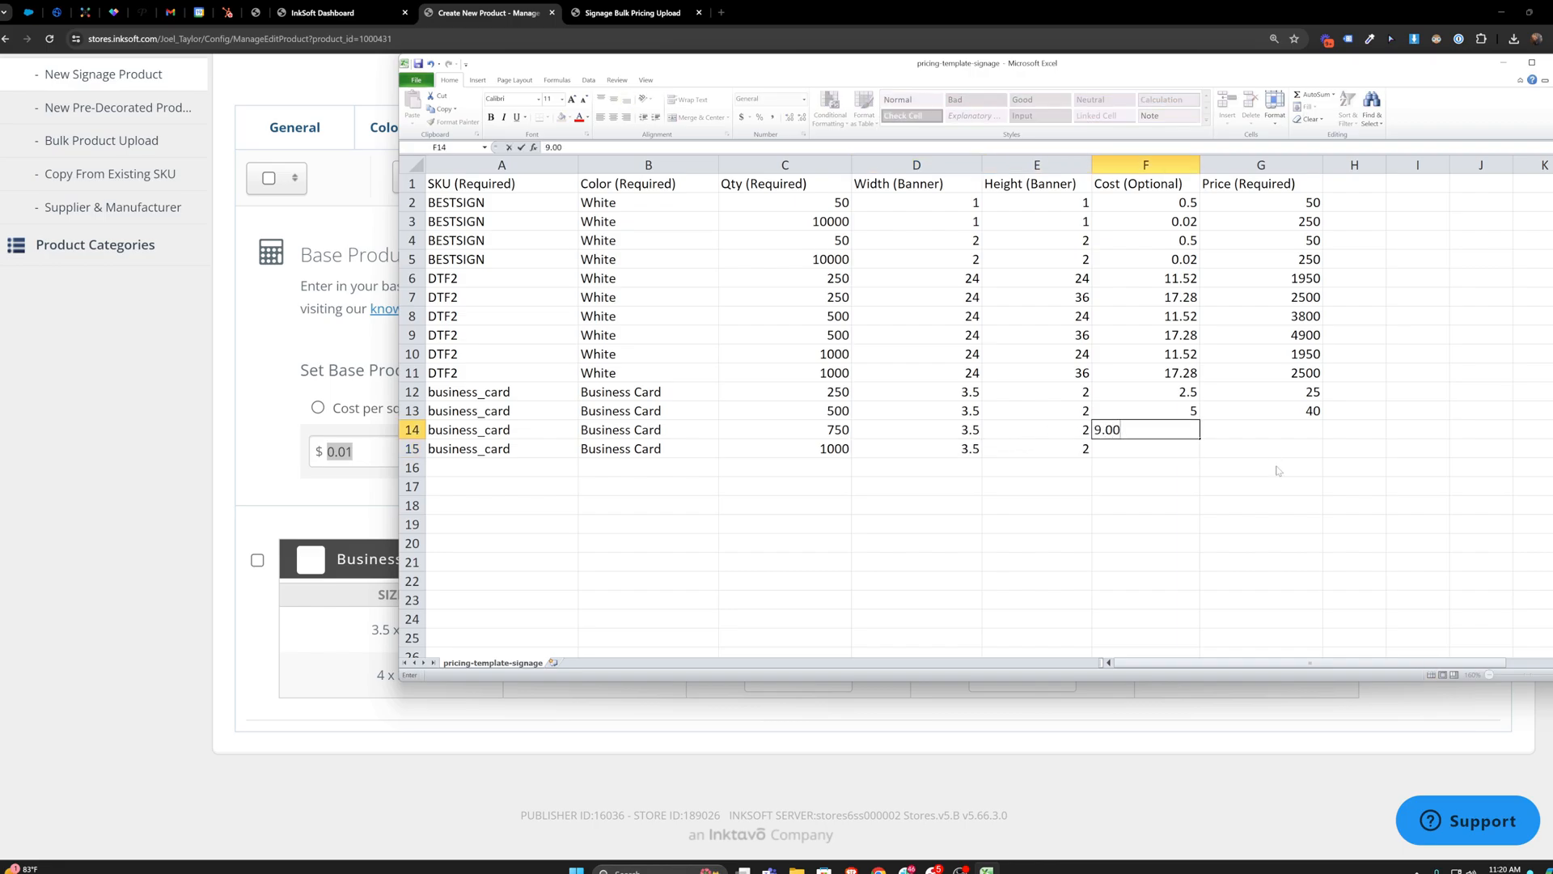
{"action": "left_click", "coordinate": [1224, 426]}
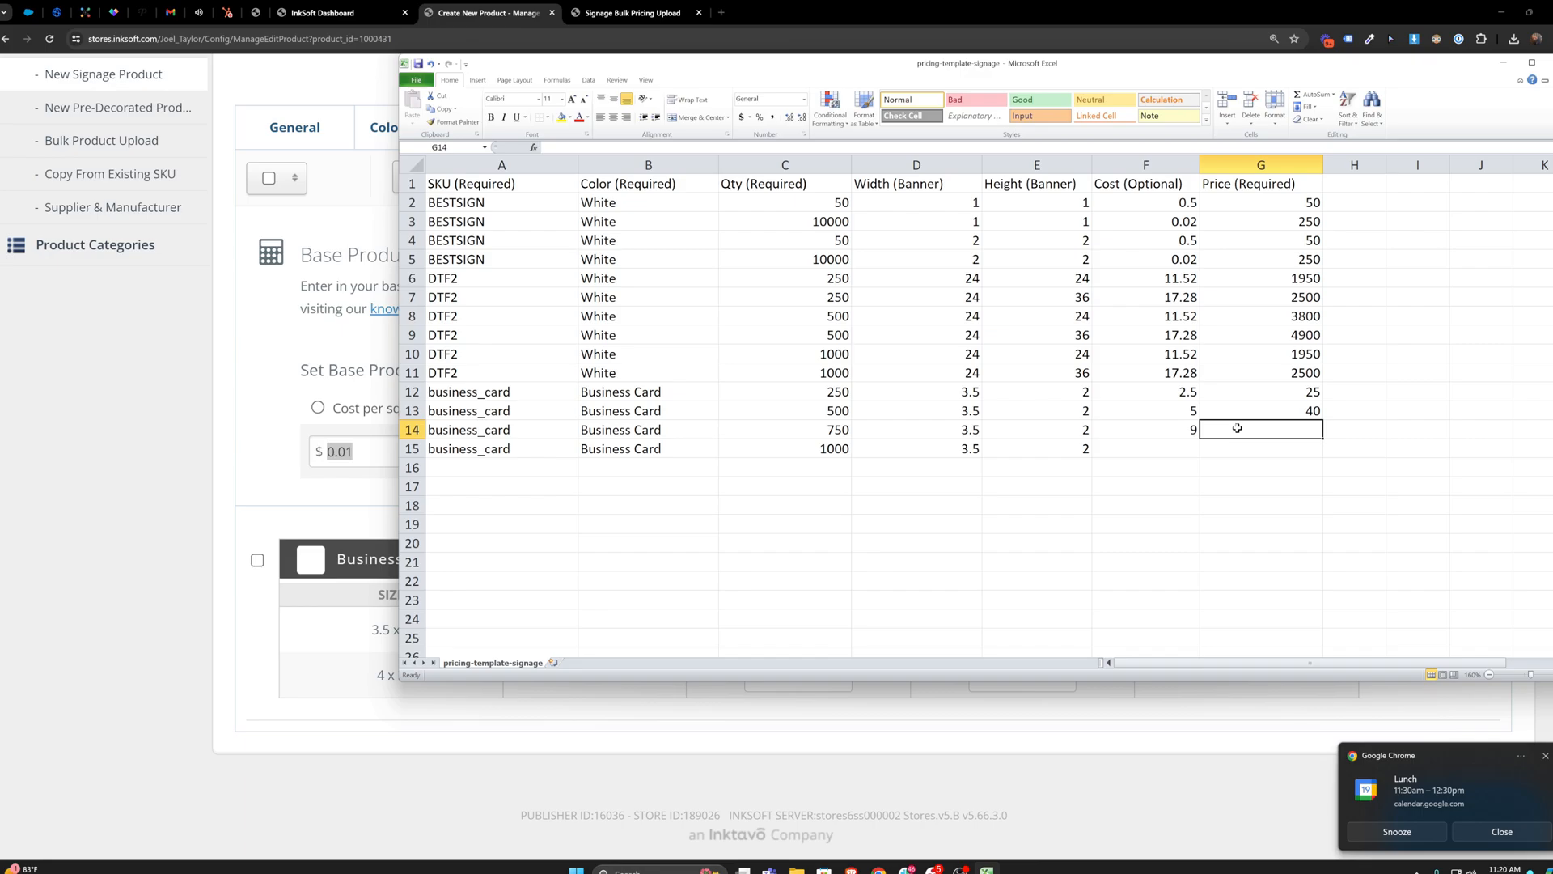
{"action": "type", "text": "75"}
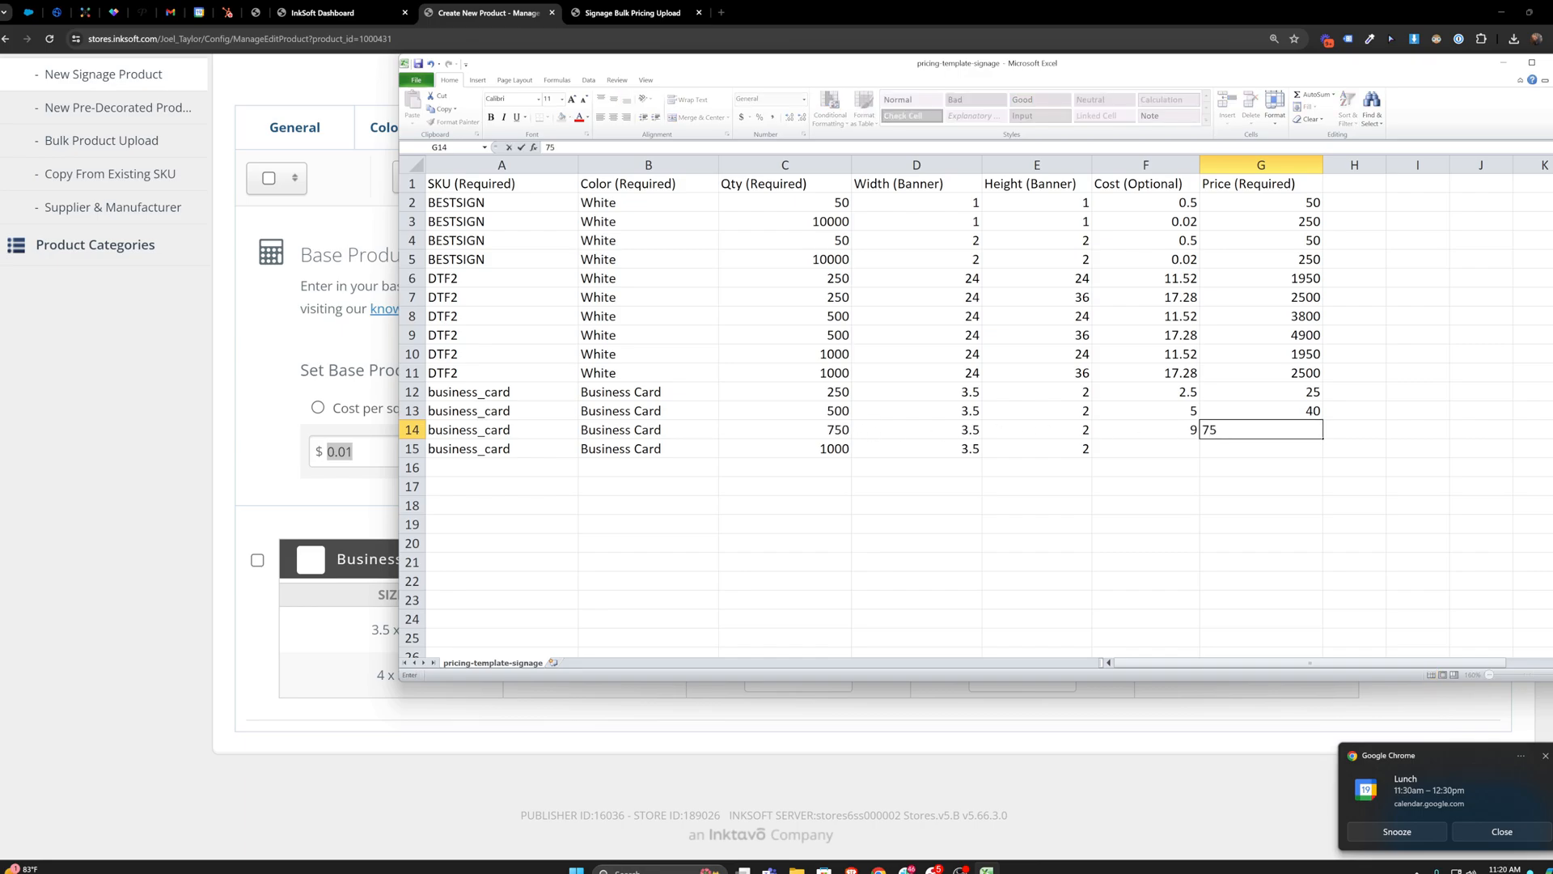
{"action": "key", "text": "Return"}
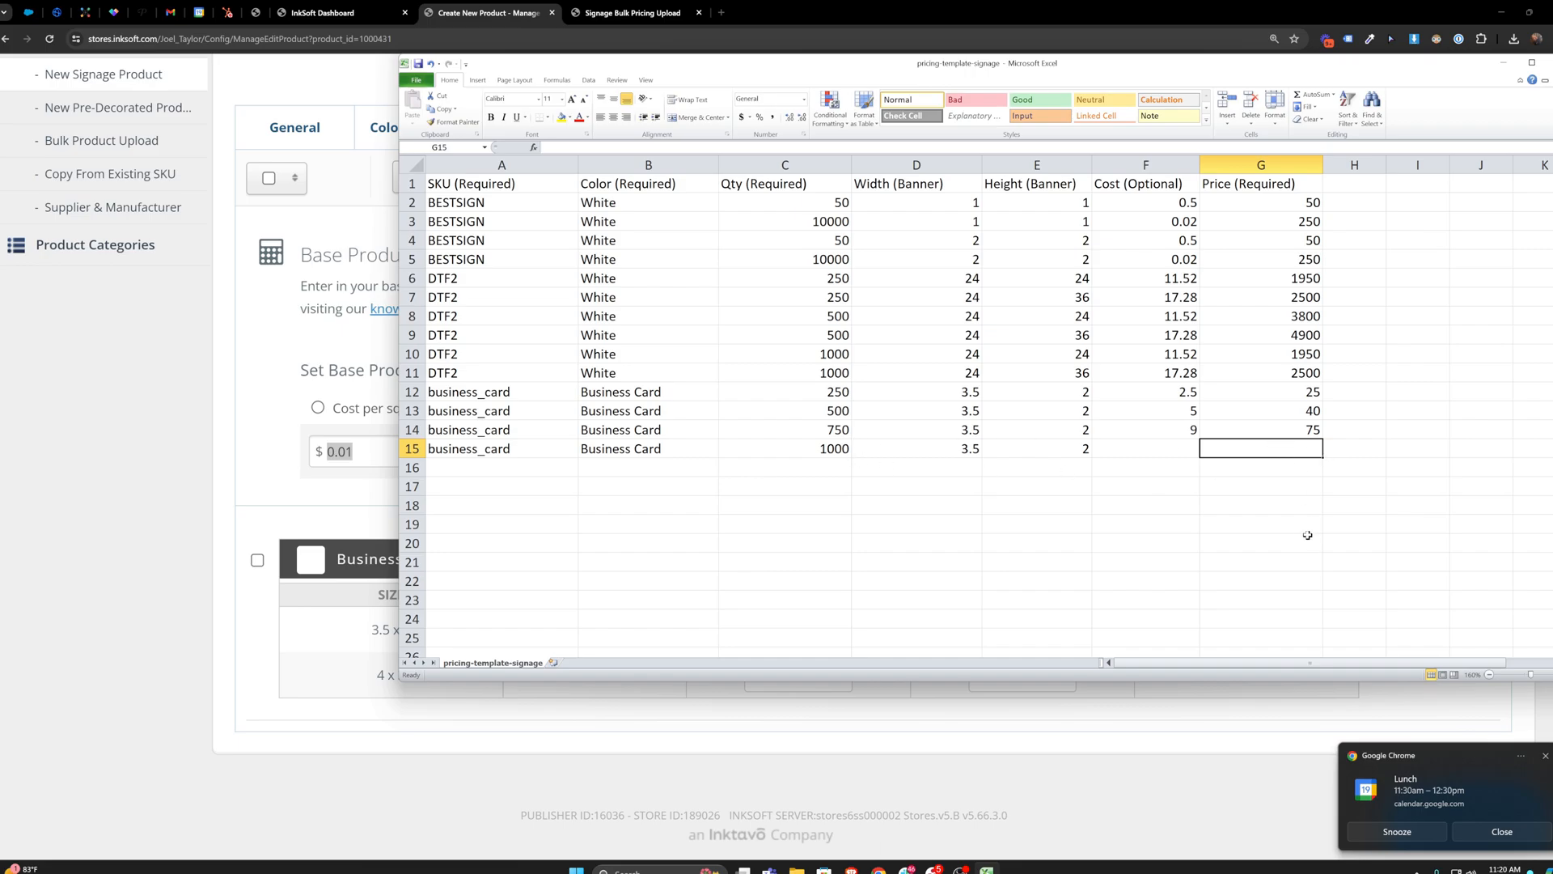
{"action": "type", "text": "90"}
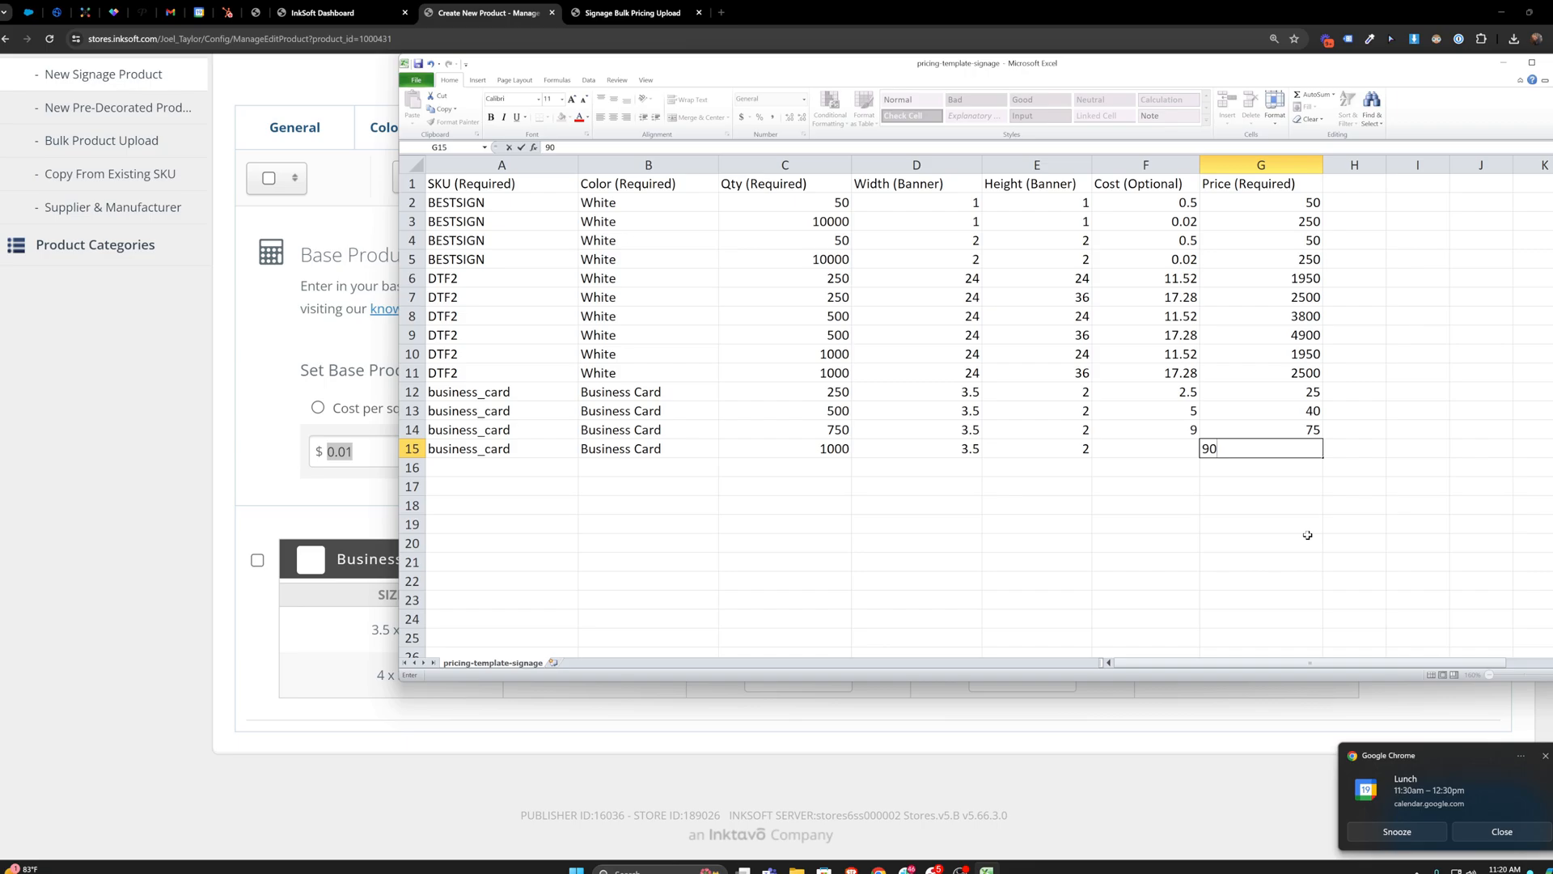
{"action": "key", "text": "Return"}
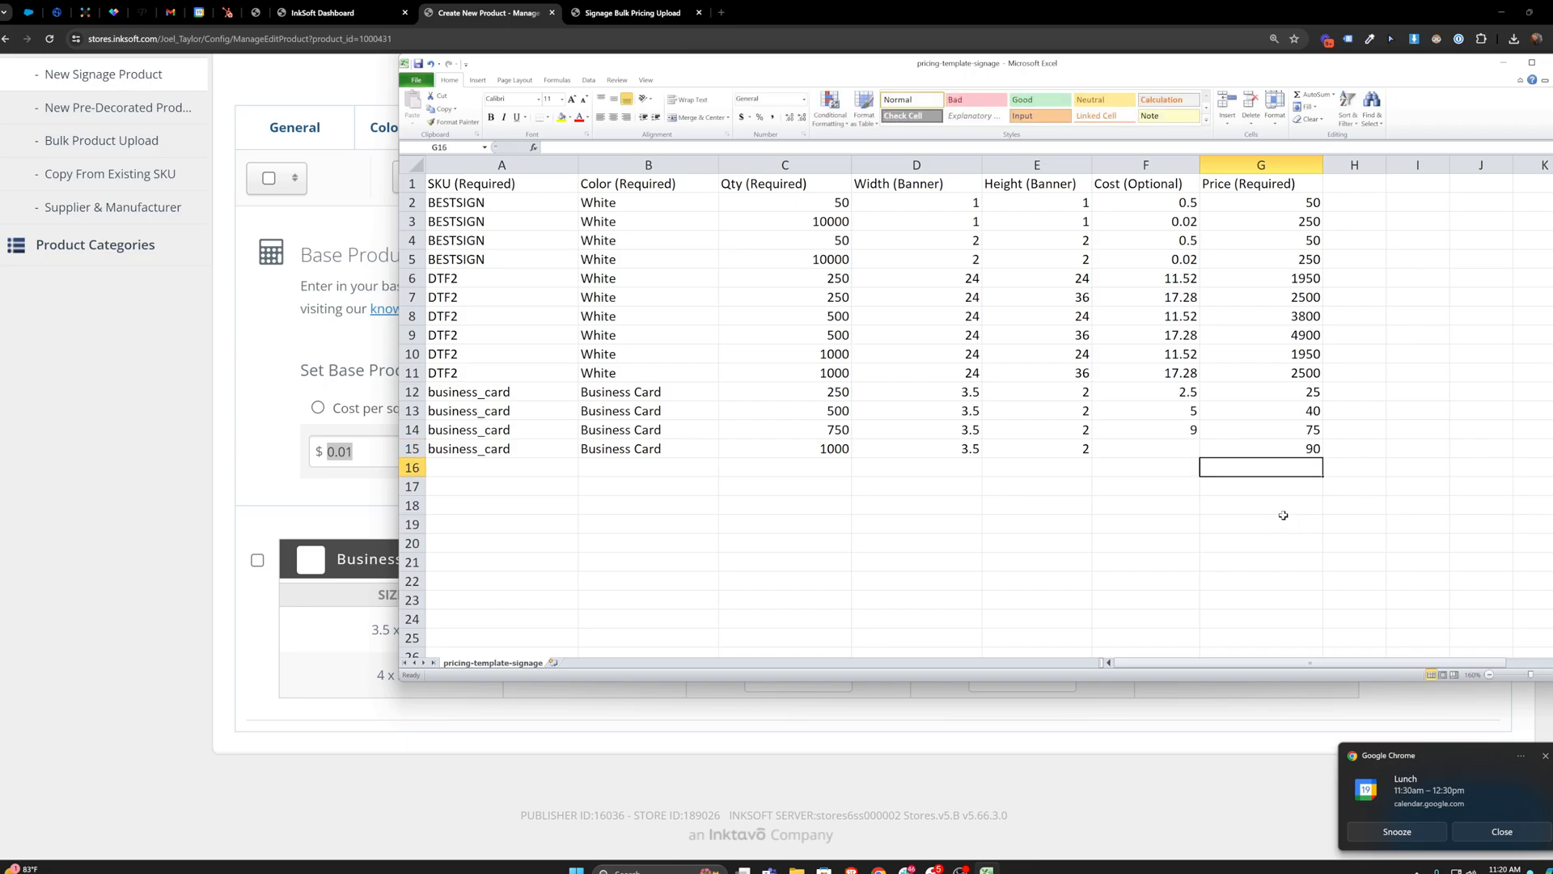
- Save the pricing-template-signage workbook in CSV format over the existing Desktop file and close Excel
{"action": "left_click", "coordinate": [419, 64]}
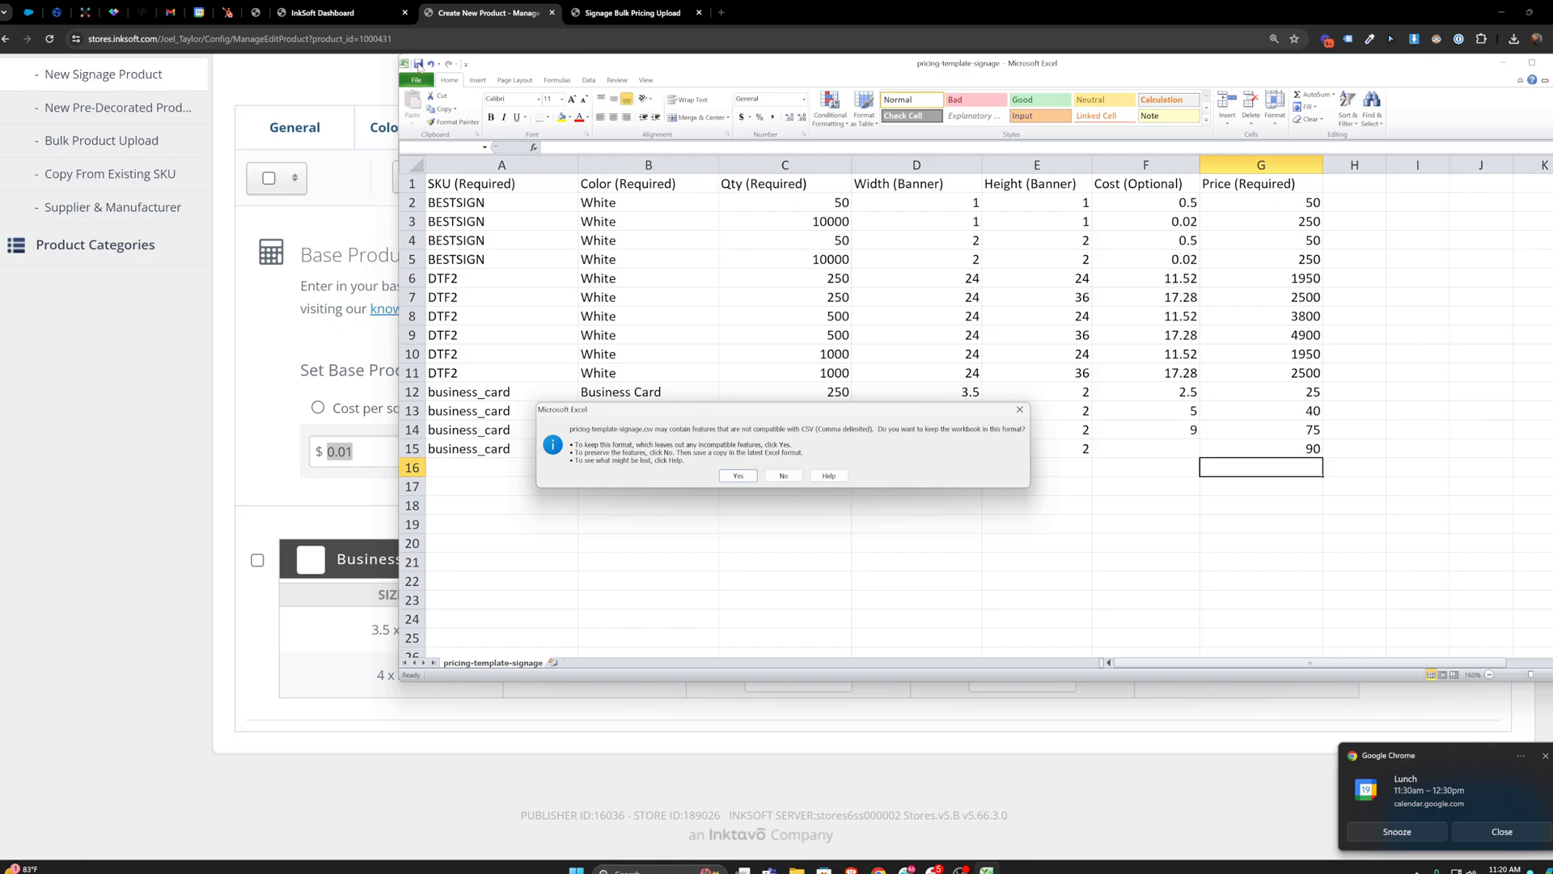
{"action": "left_click", "coordinate": [738, 477]}
{"action": "left_click_drag", "start_coordinate": [1355, 63], "coordinate": [1141, 100]}
{"action": "left_click", "coordinate": [1347, 100]}
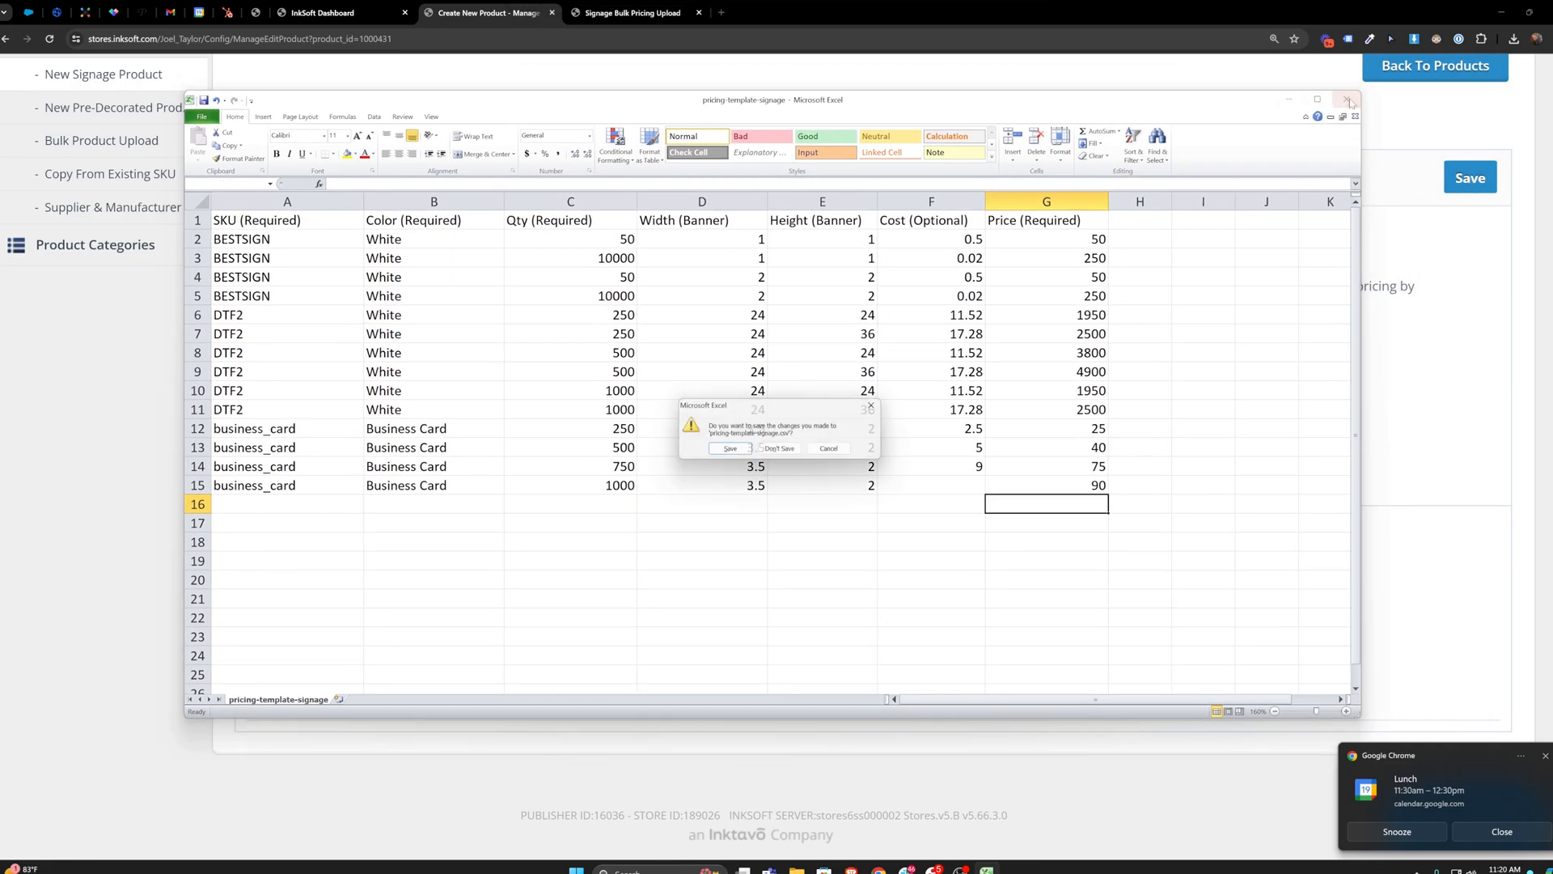
{"action": "left_click", "coordinate": [730, 451]}
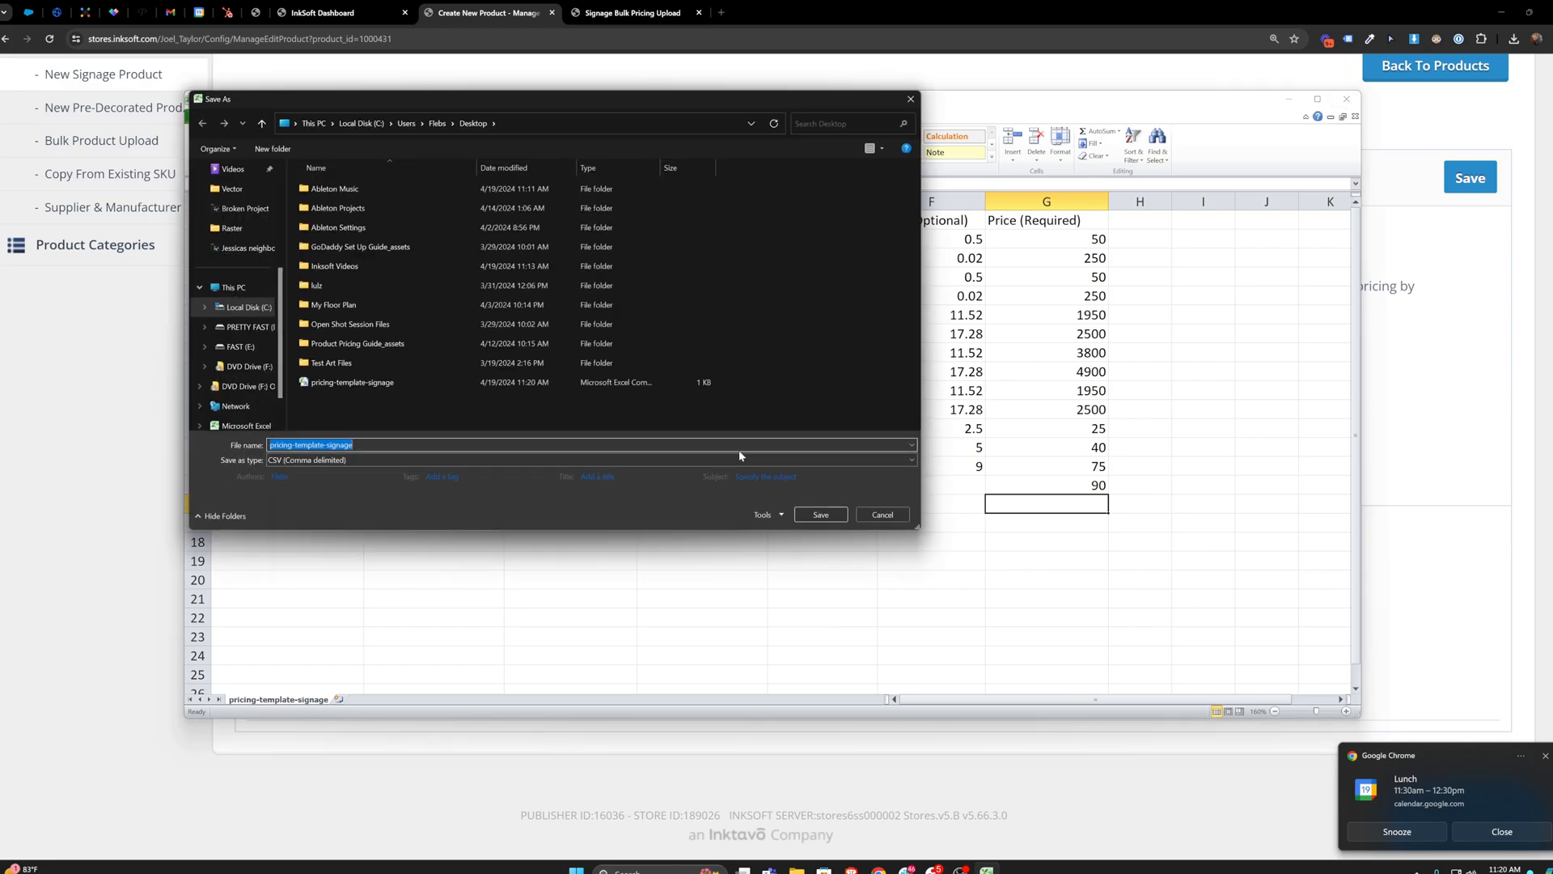
{"action": "left_click", "coordinate": [820, 515]}
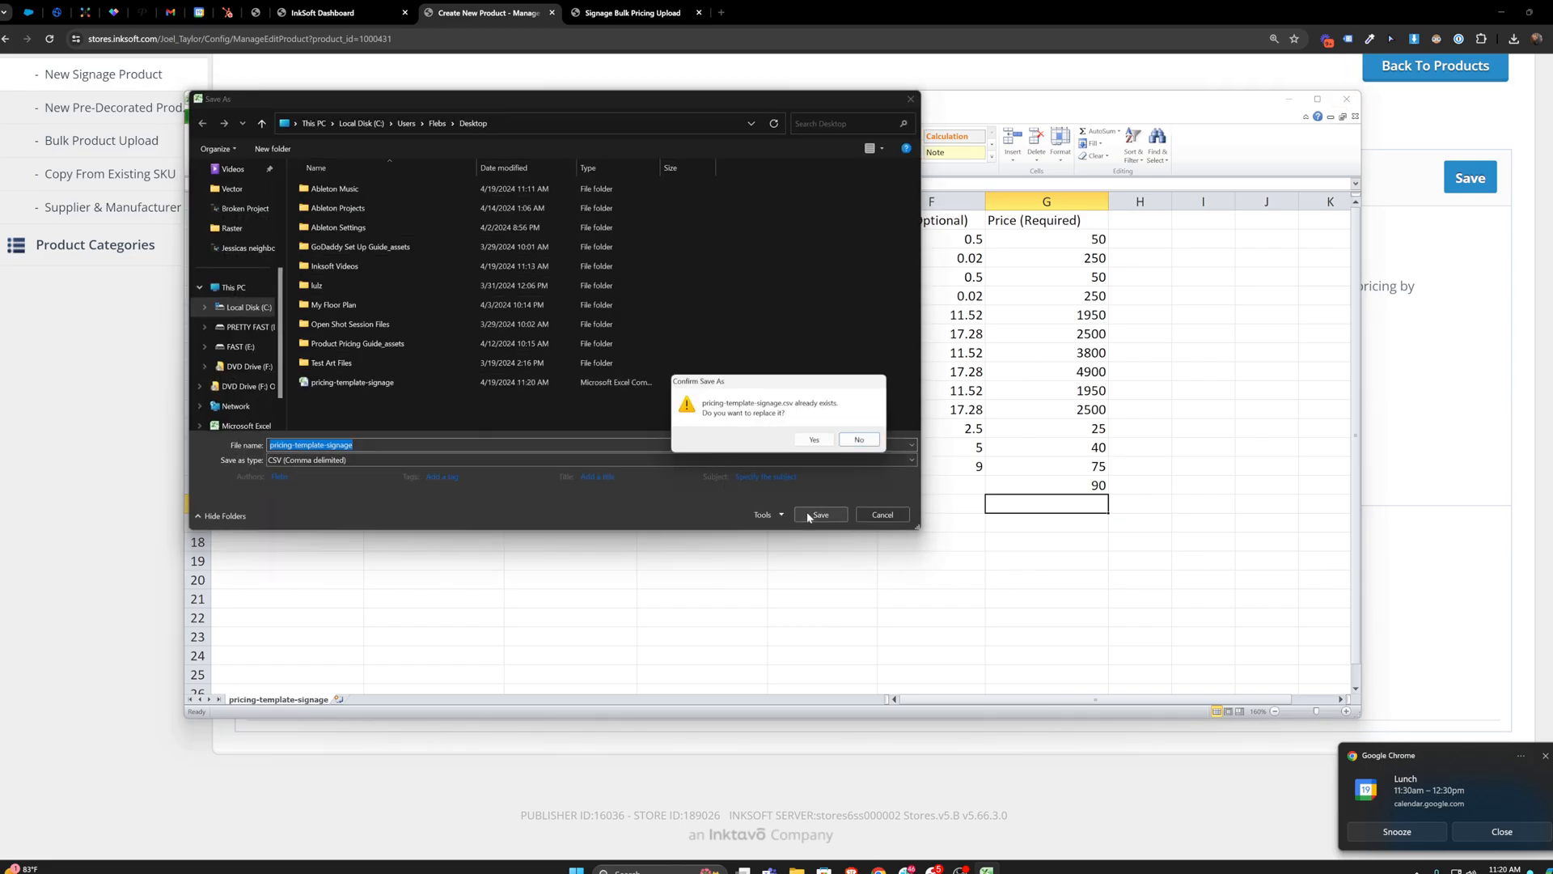
{"action": "left_click", "coordinate": [824, 444]}
{"action": "left_click", "coordinate": [738, 474]}
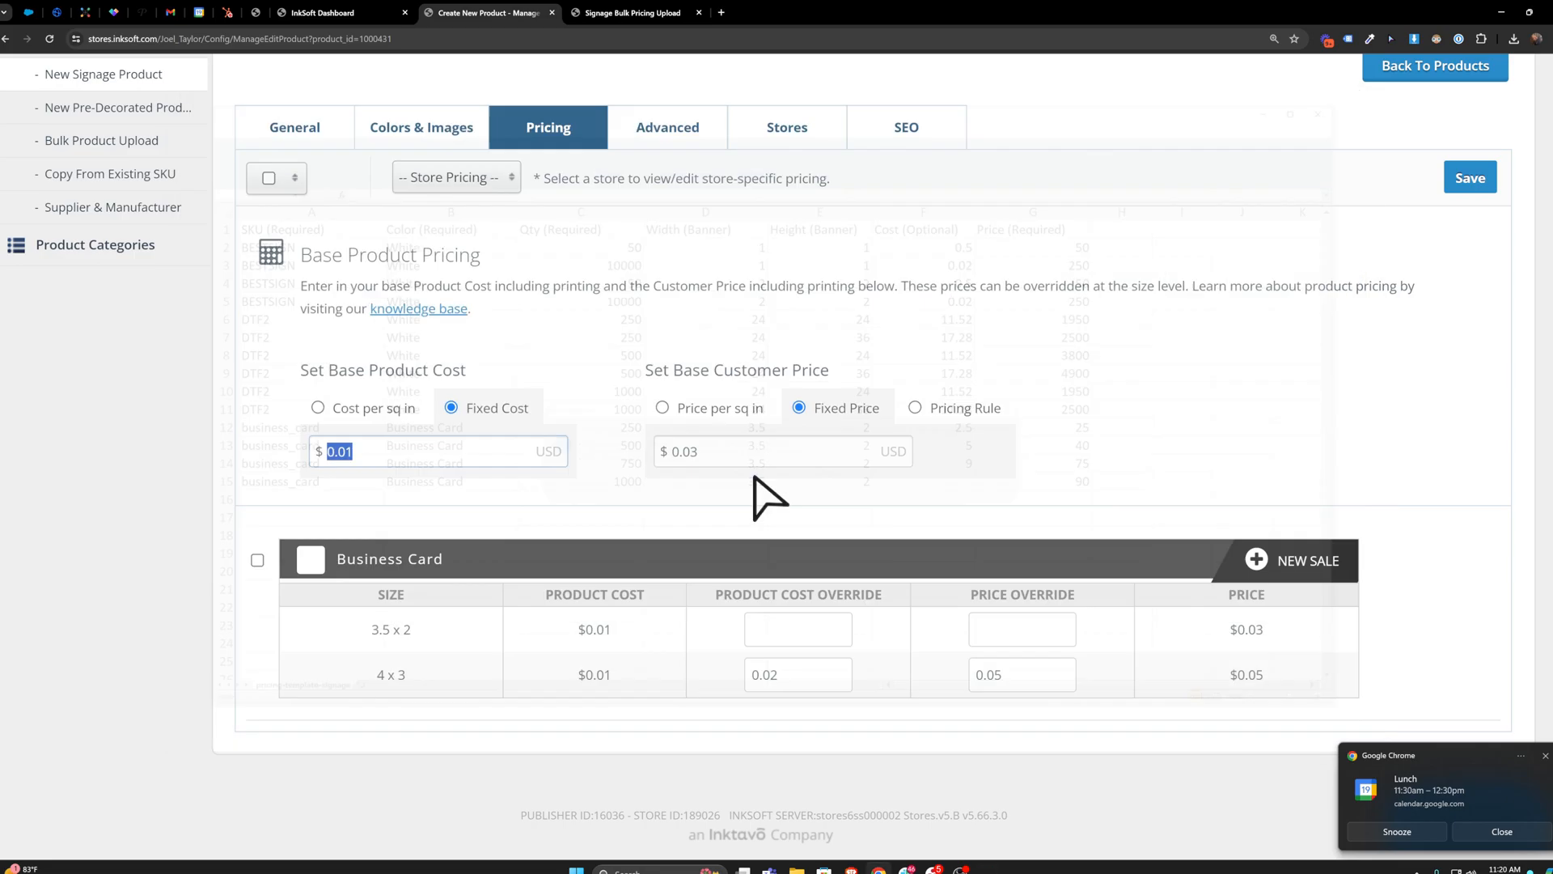
- Switch to the Signage Bulk Pricing Upload page and choose pricing-template-signage from the Desktop as the CSV to upload
{"action": "scroll", "coordinate": [761, 377], "scroll_direction": "up", "scroll_amount": 3}
{"action": "left_click", "coordinate": [633, 12]}
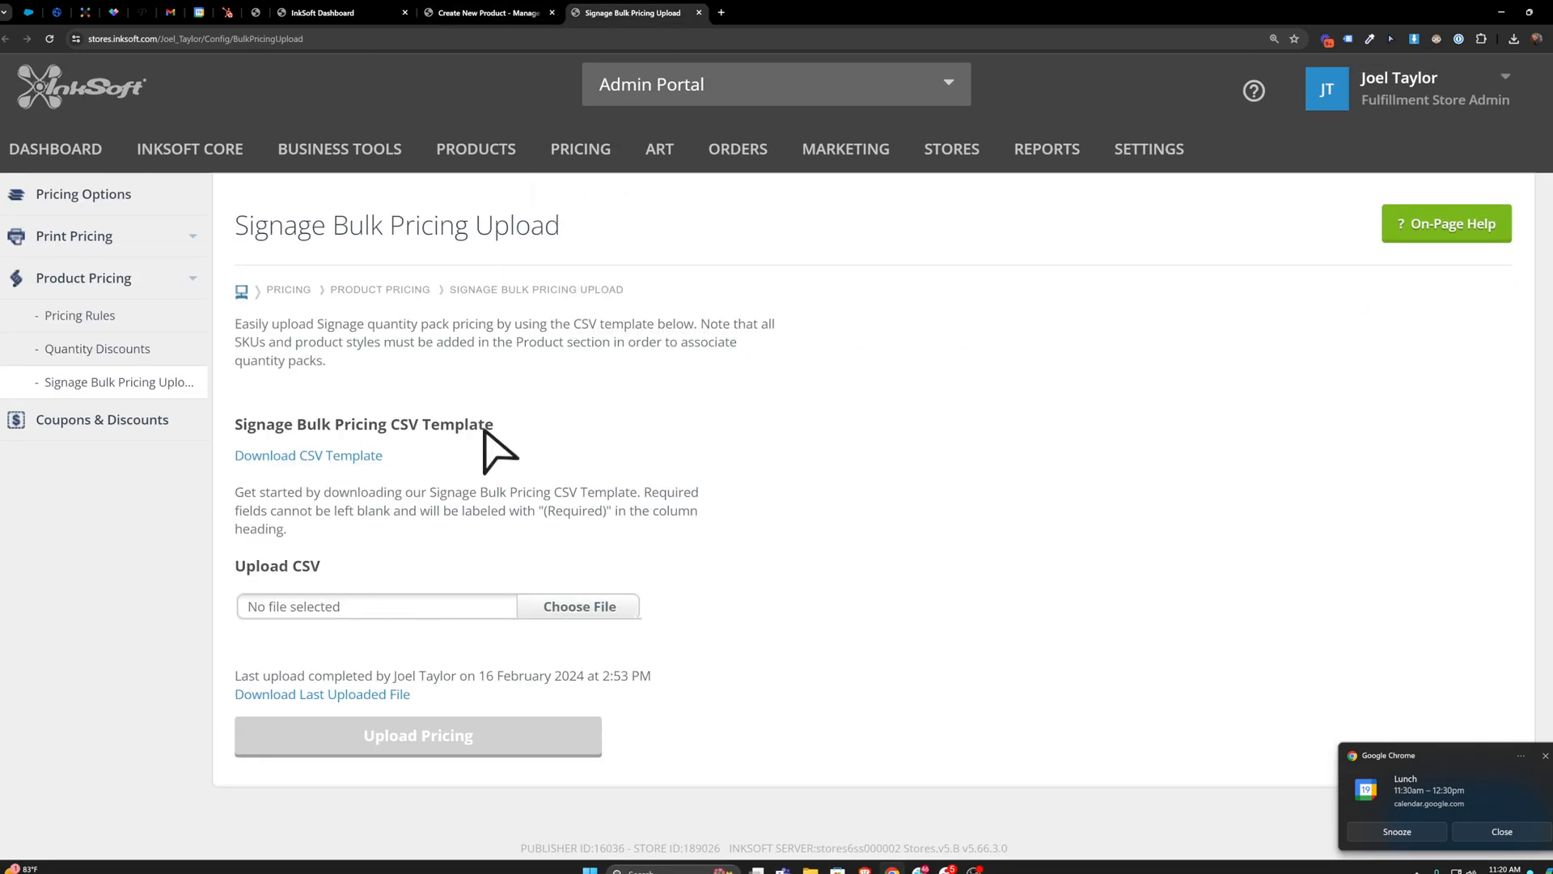
{"action": "left_click", "coordinate": [571, 606]}
{"action": "left_click", "coordinate": [251, 366]}
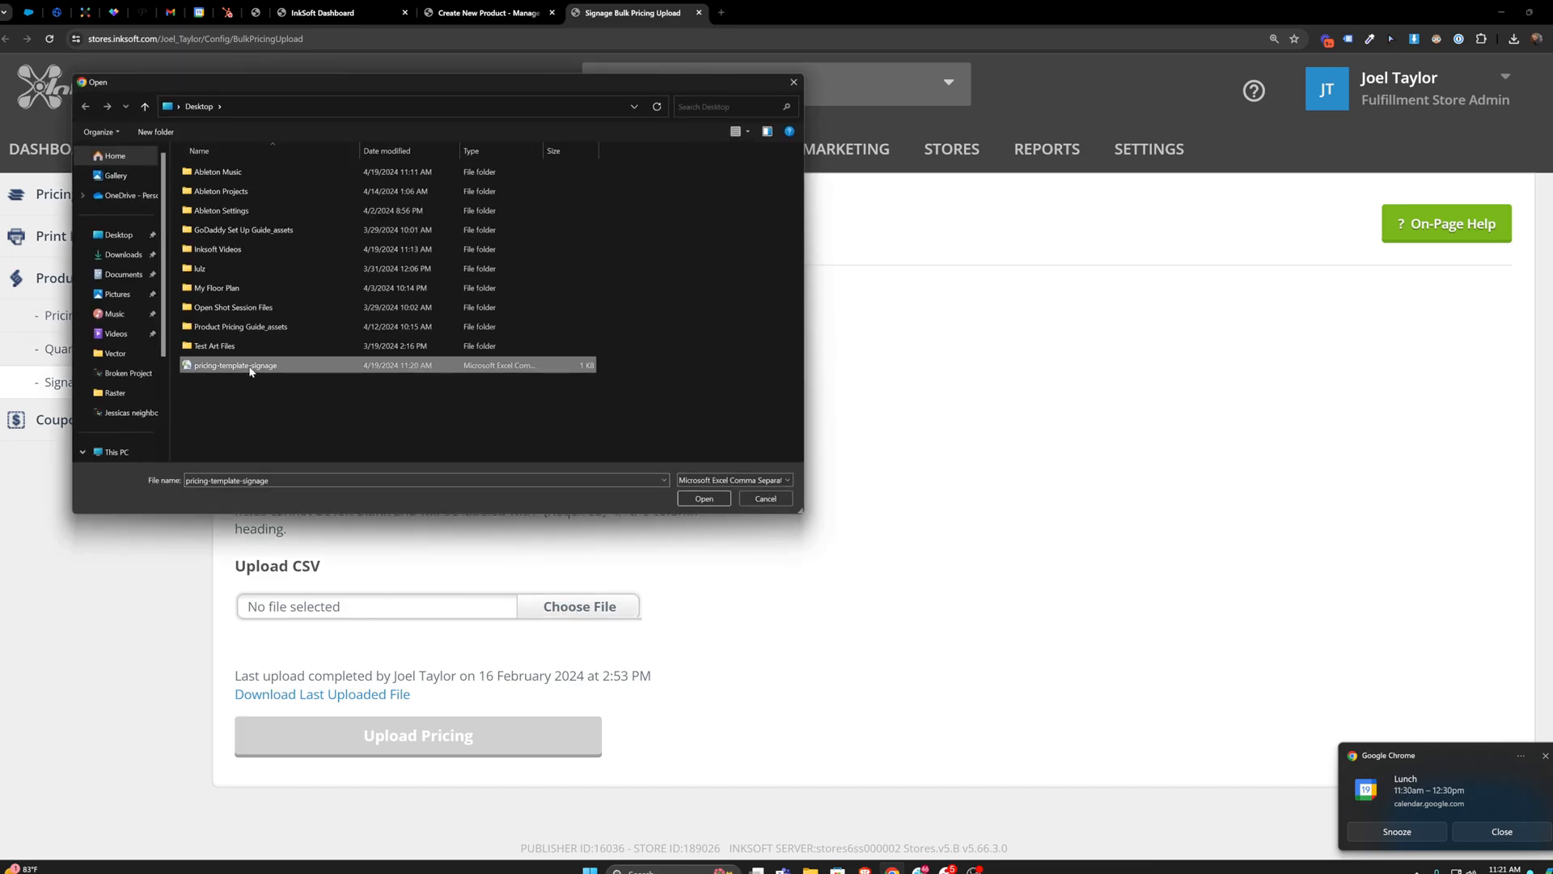
{"action": "left_click", "coordinate": [702, 498]}
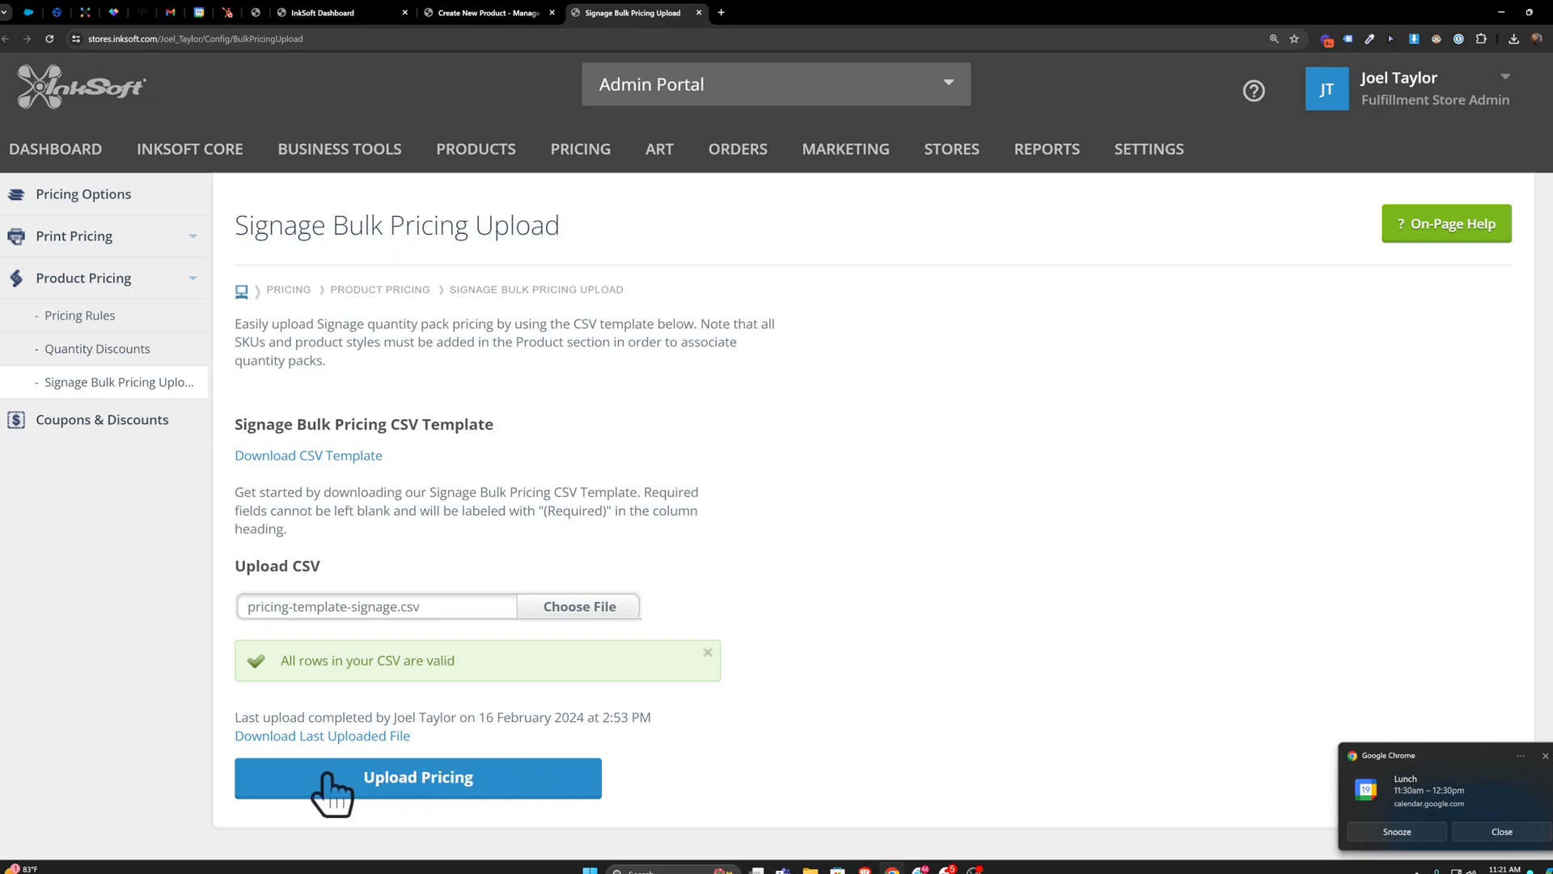
- Upload the pricing from the validated CSV and acknowledge the upload notice
{"action": "left_click_drag", "start_coordinate": [457, 665], "coordinate": [275, 676]}
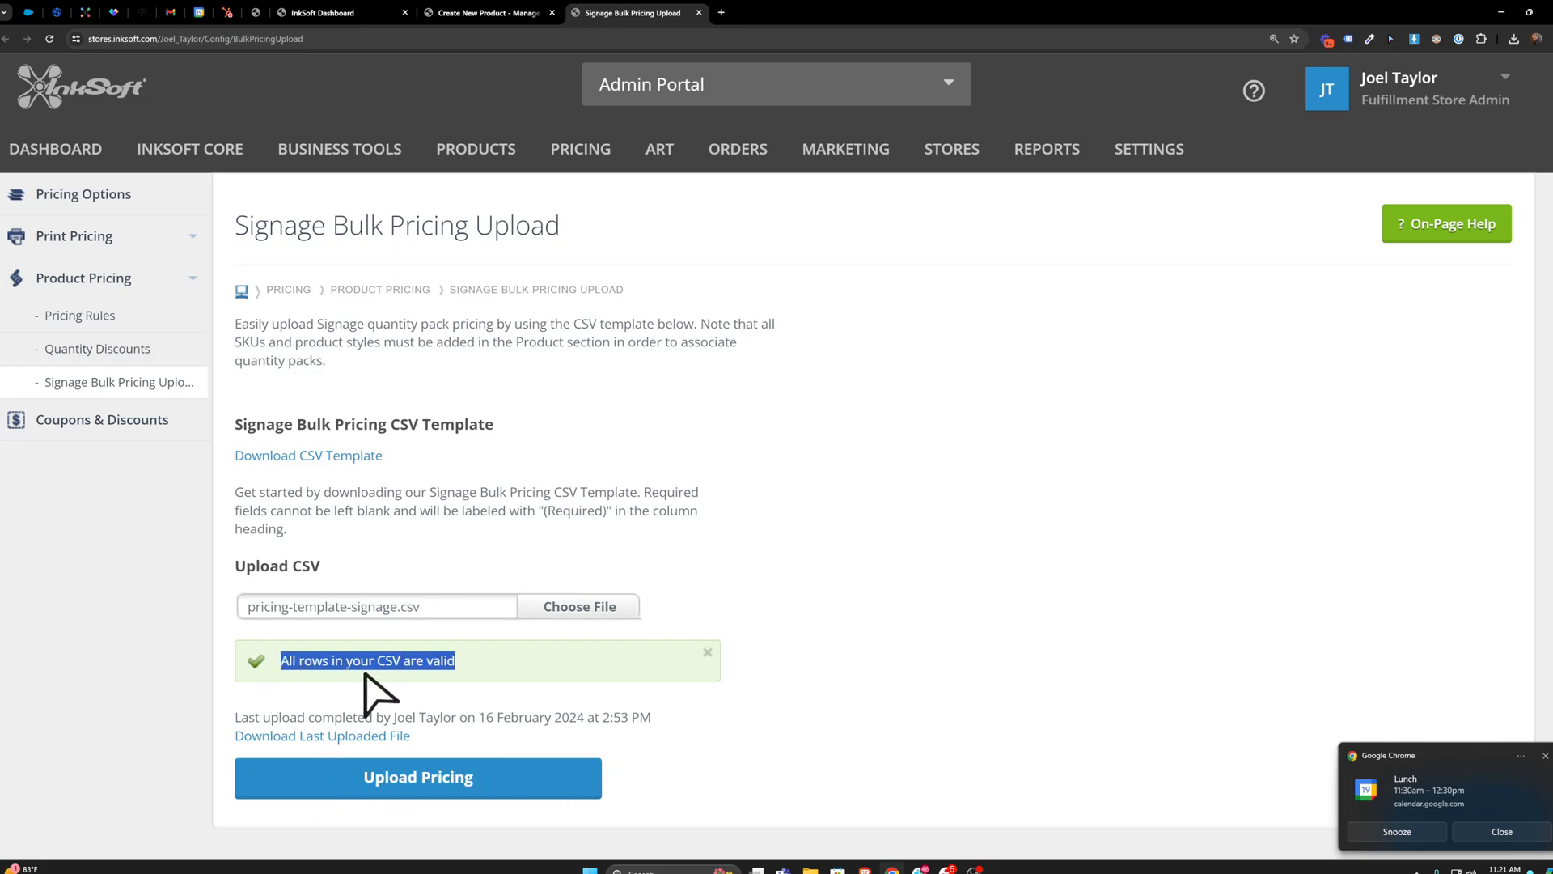
{"action": "left_click", "coordinate": [491, 665]}
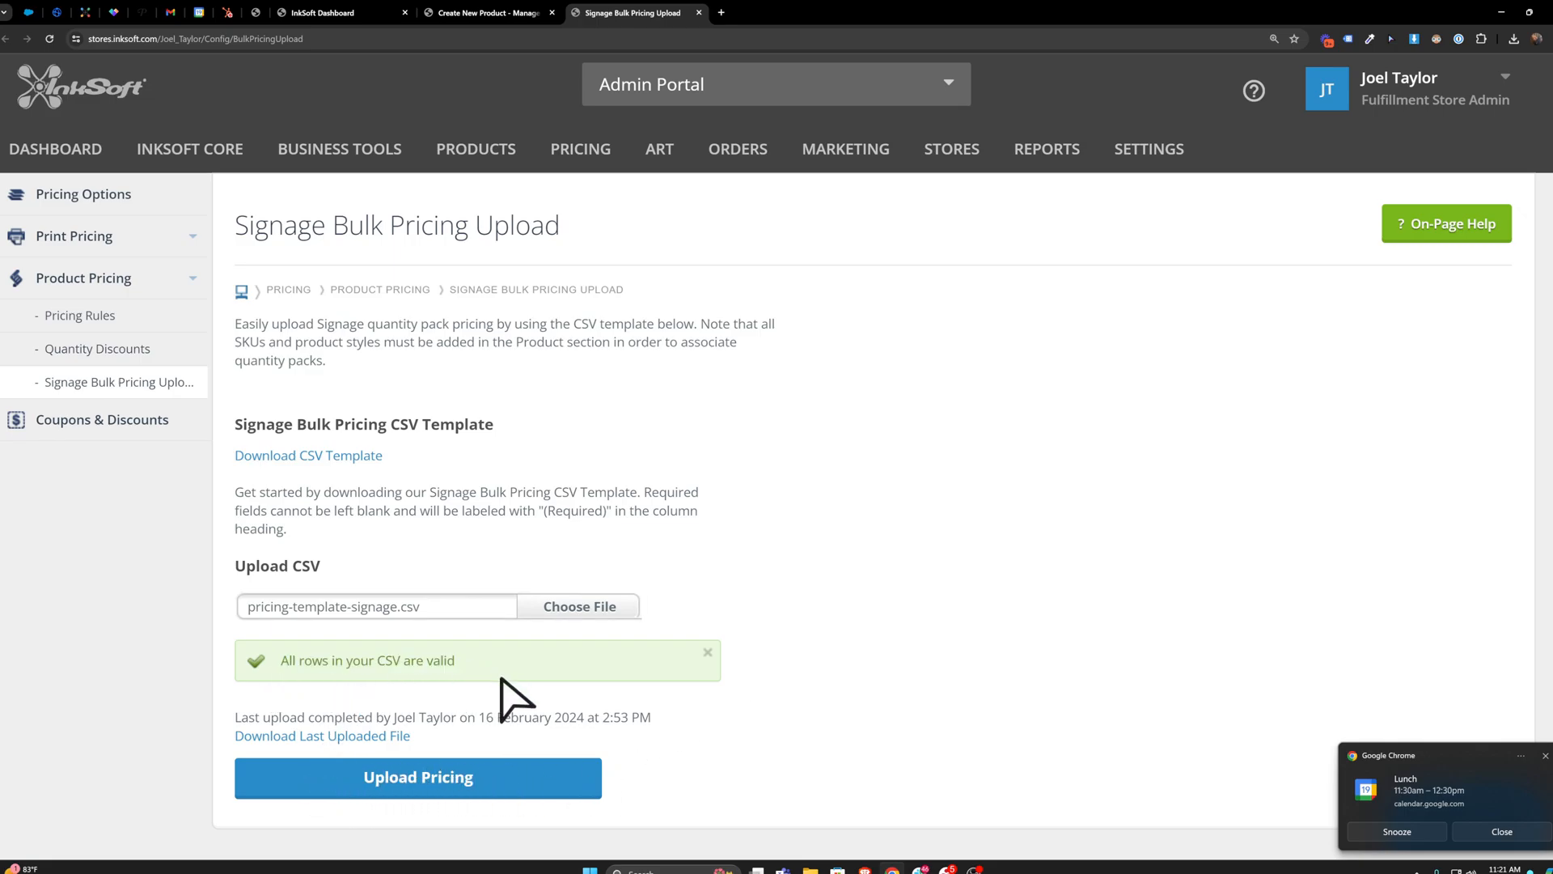
{"action": "left_click", "coordinate": [372, 781]}
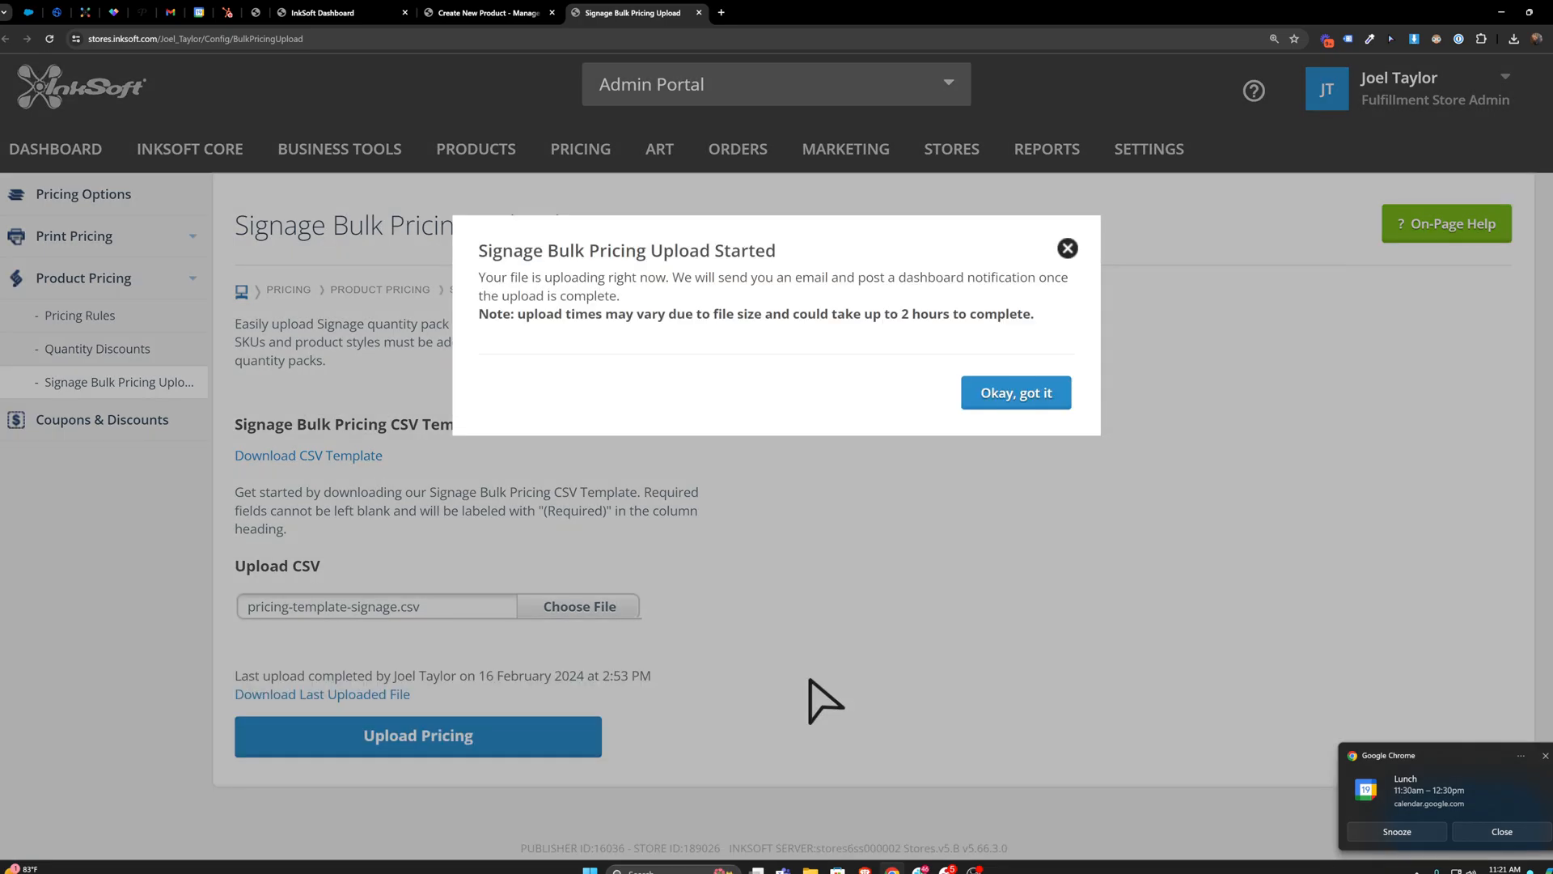
{"action": "left_click", "coordinate": [1015, 394]}
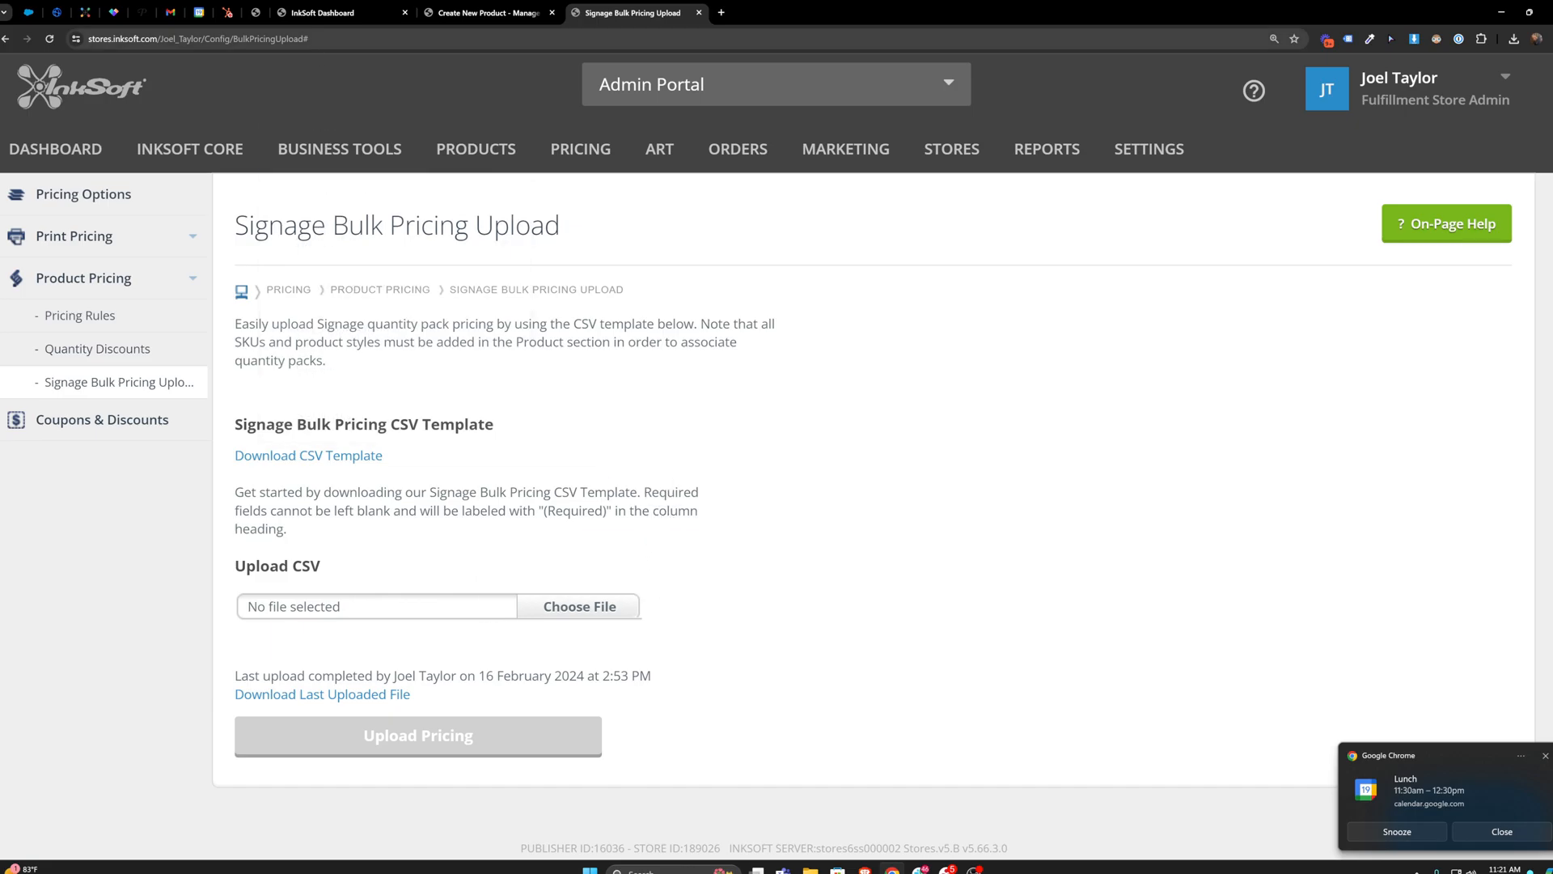
- Open the QualityClothing storefront from the InkSoft Dashboard in a new browser tab and start creating a design there
{"action": "left_click", "coordinate": [323, 13]}
{"action": "scroll", "coordinate": [572, 451], "scroll_direction": "down", "scroll_amount": 5}
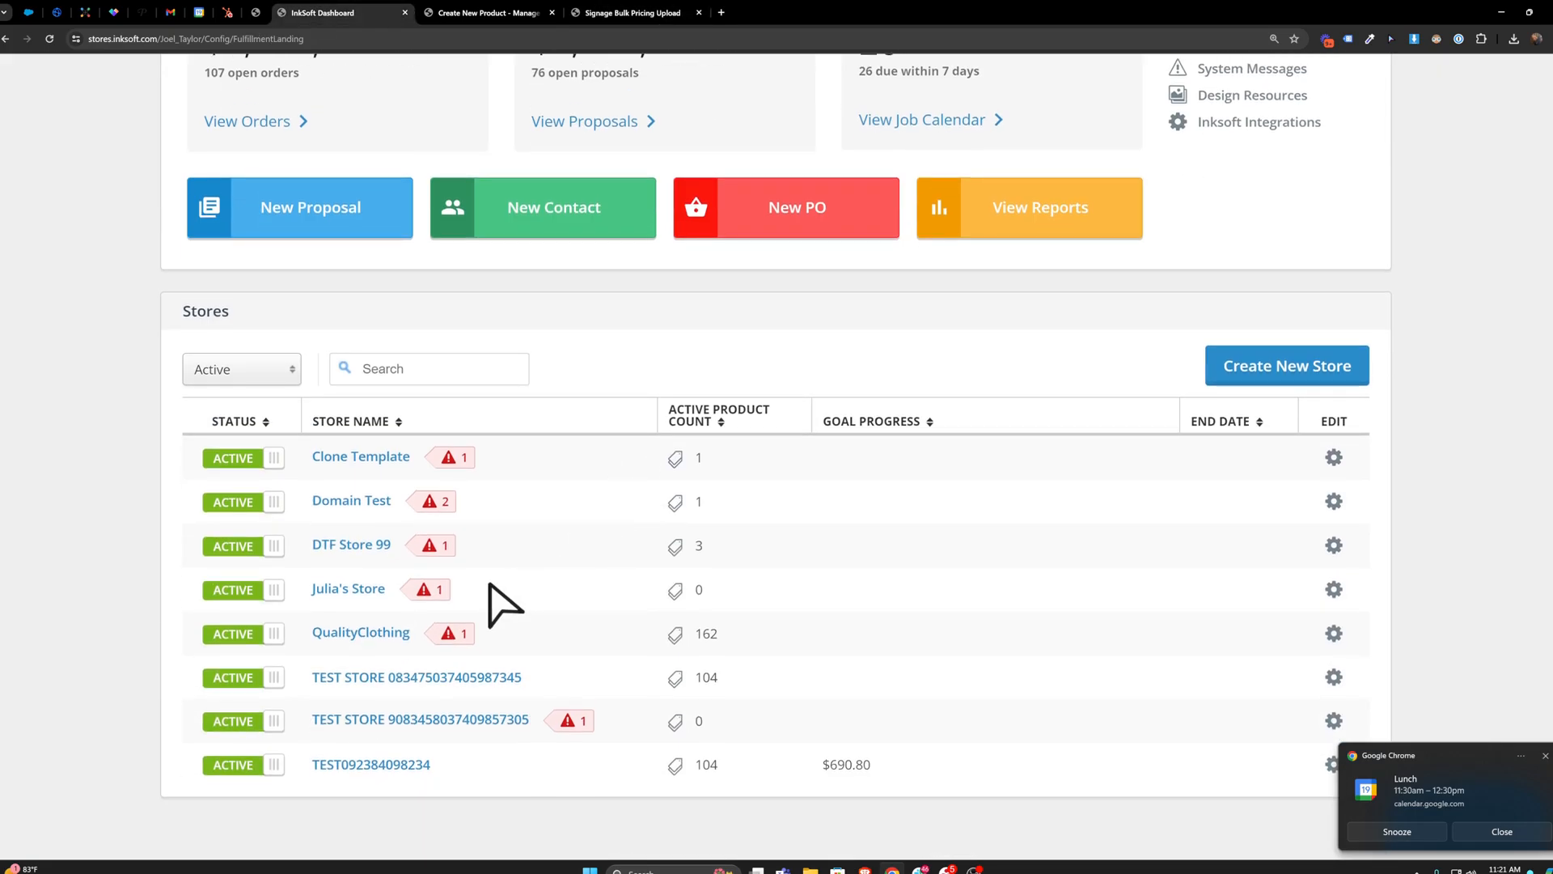
{"action": "right_click", "coordinate": [356, 634]}
{"action": "left_click", "coordinate": [404, 641]}
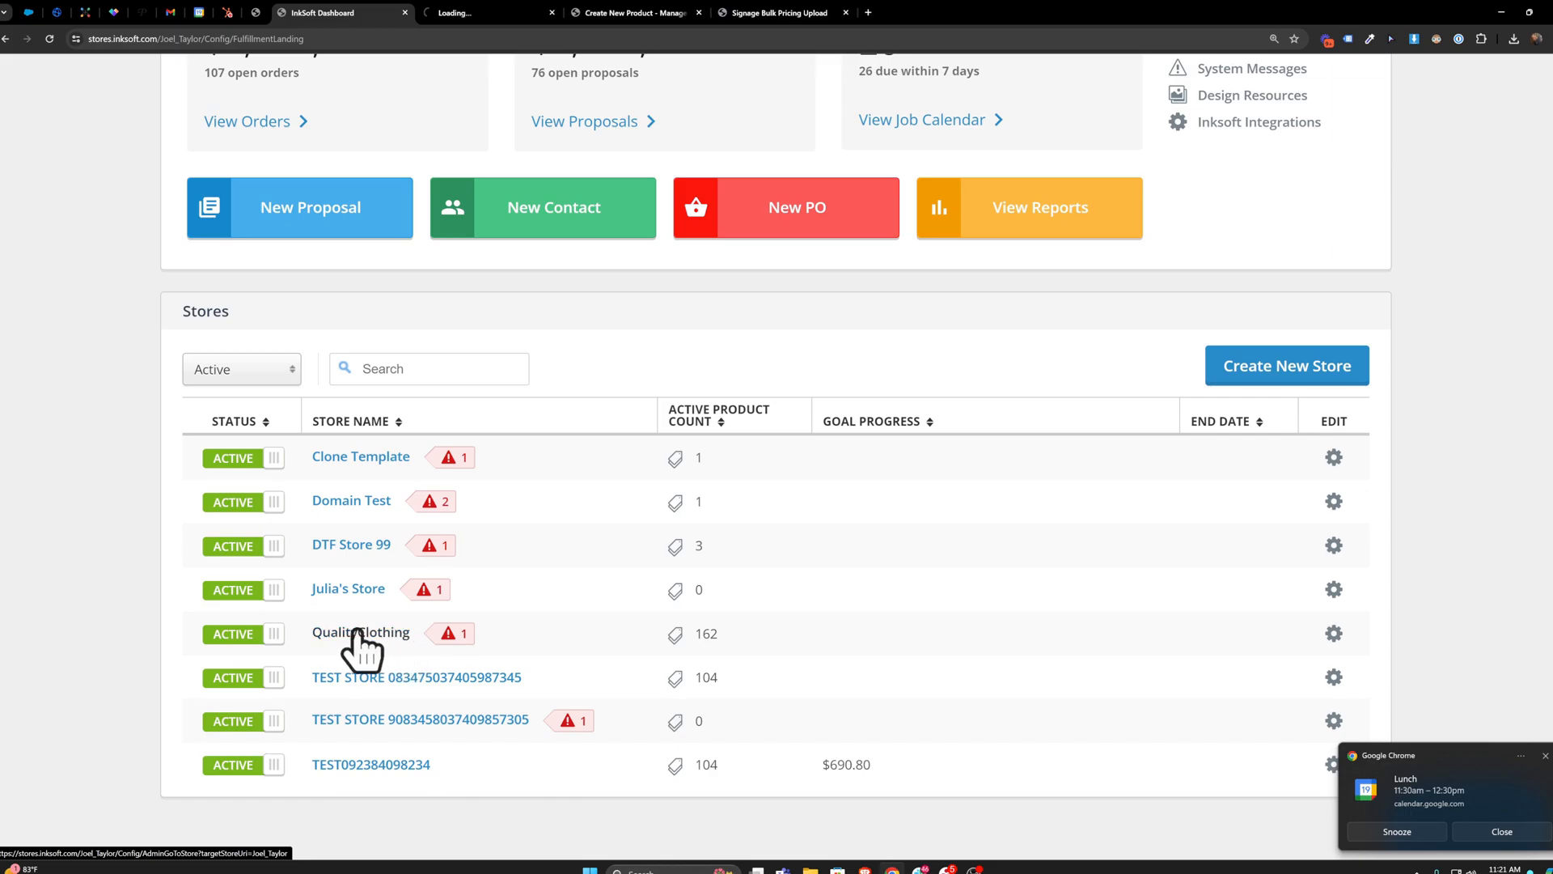
{"action": "left_click", "coordinate": [486, 13]}
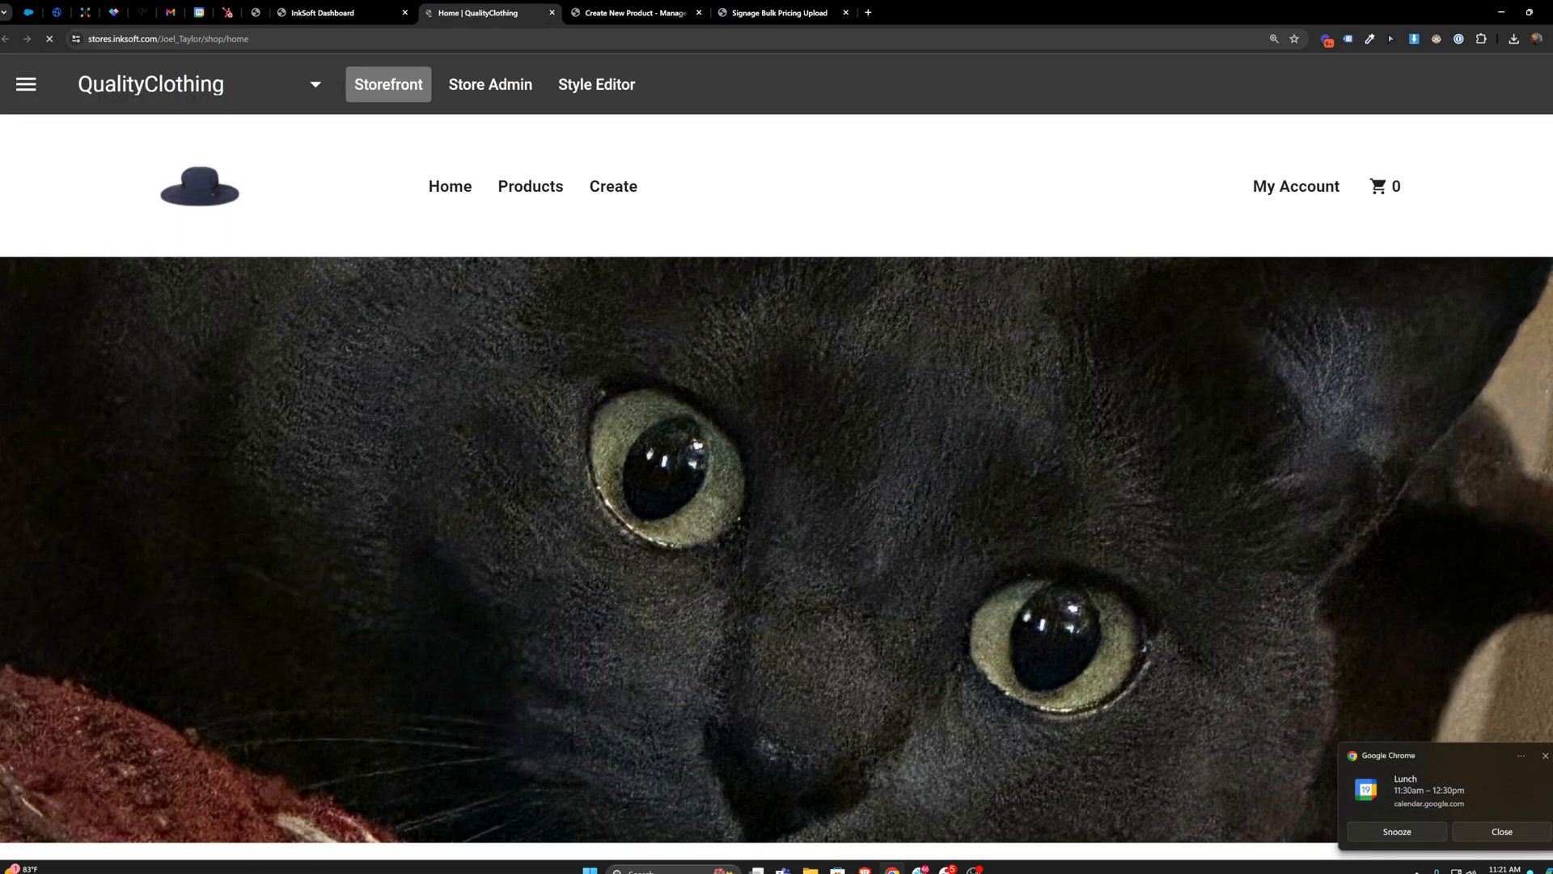
{"action": "left_click", "coordinate": [612, 189]}
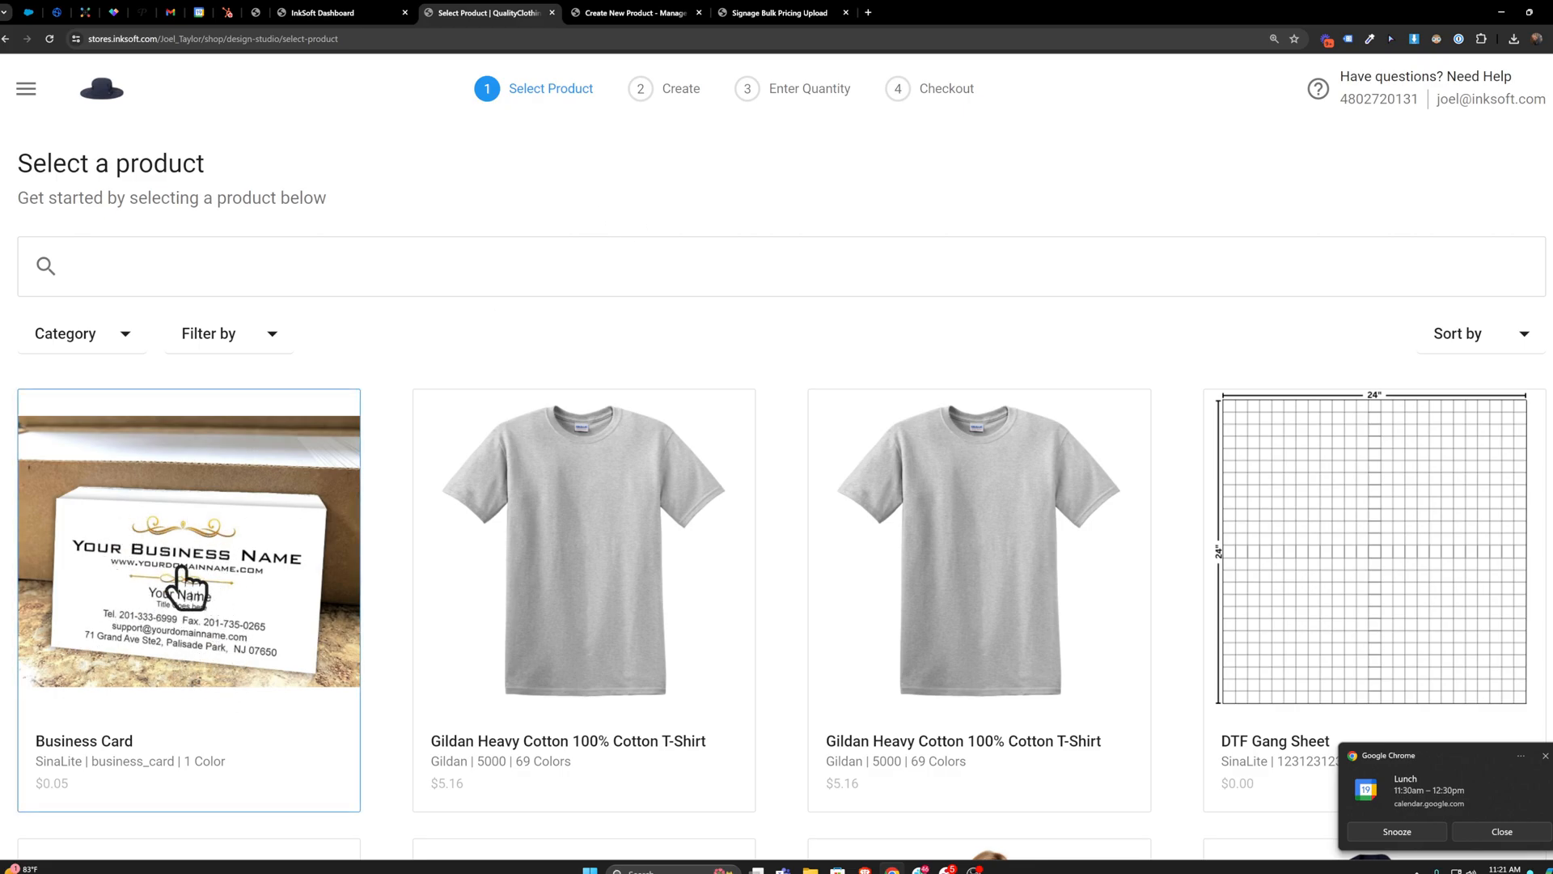
- Select the Business Card product, try the 4 x 3 in size, then choose 3.5 x 2 in and start designing it
{"action": "left_click", "coordinate": [192, 591]}
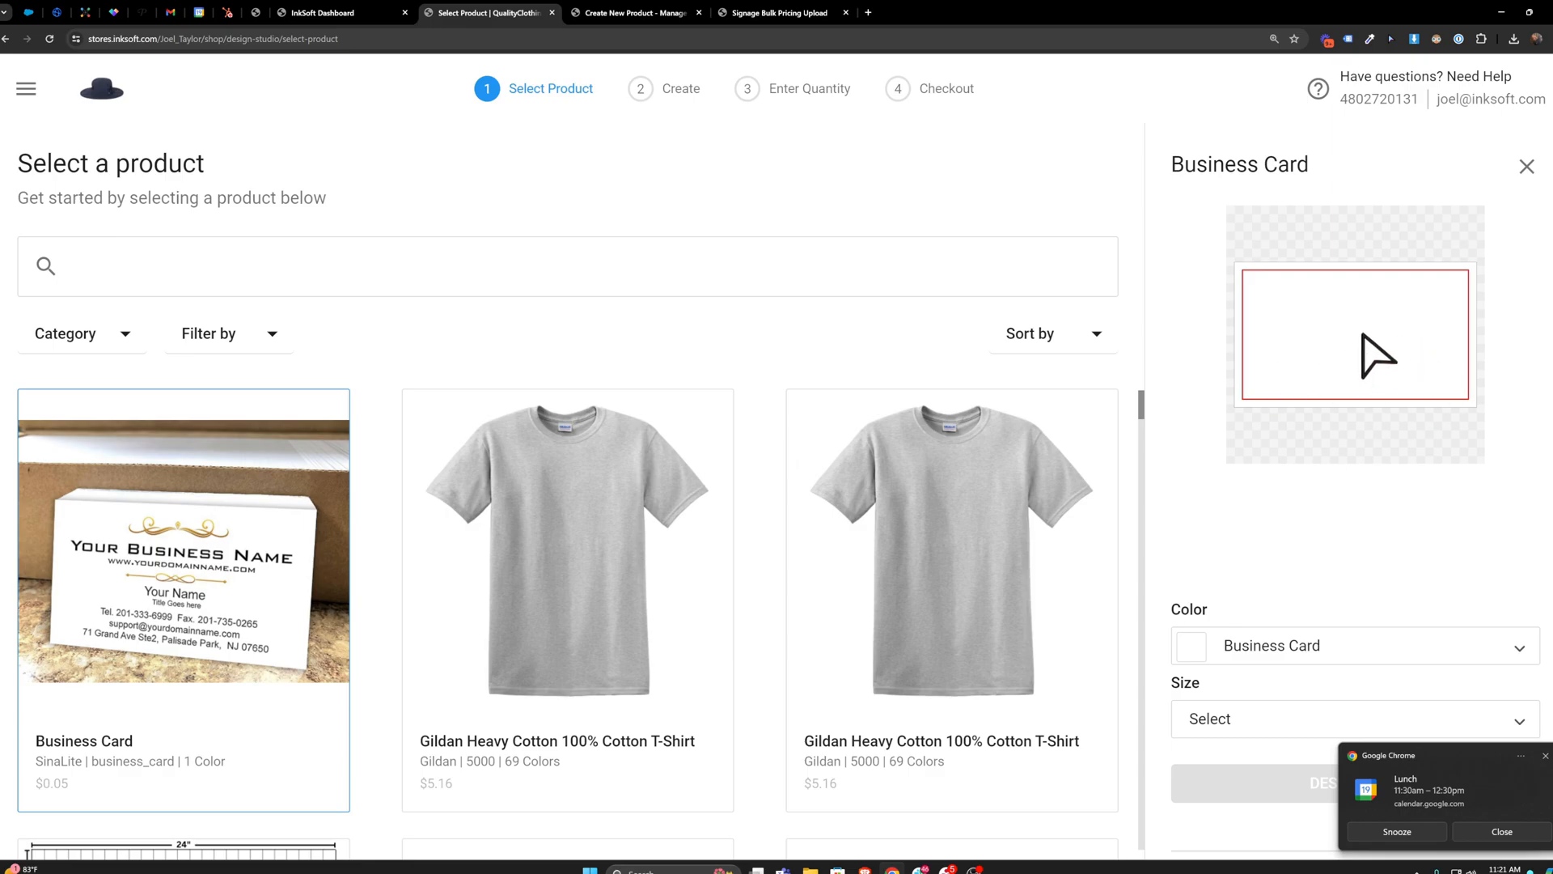
{"action": "left_click", "coordinate": [1547, 755]}
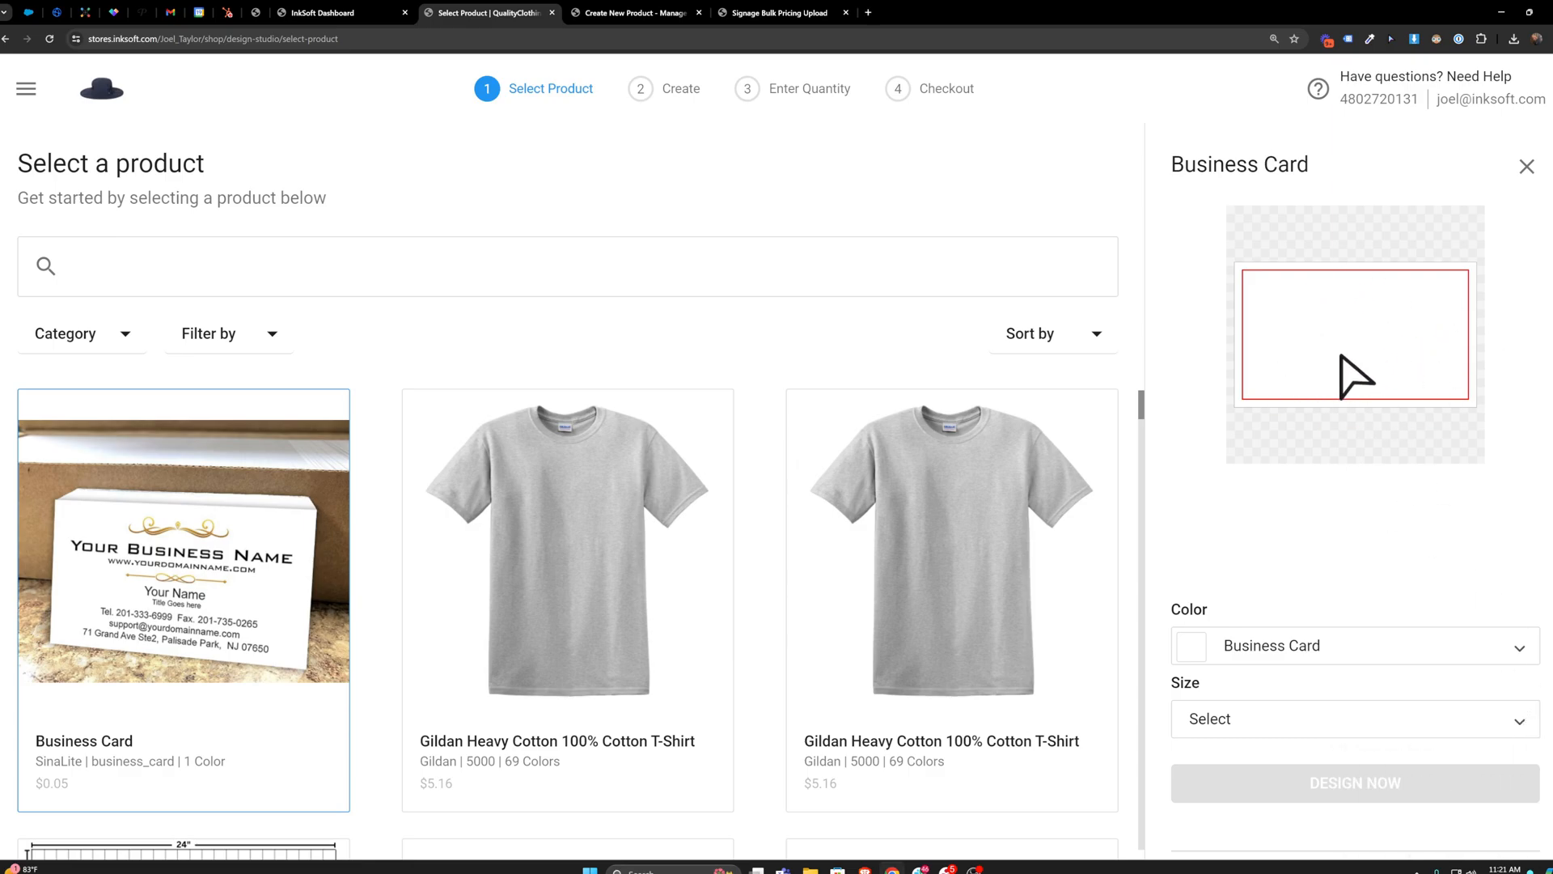
{"action": "left_click", "coordinate": [1262, 719]}
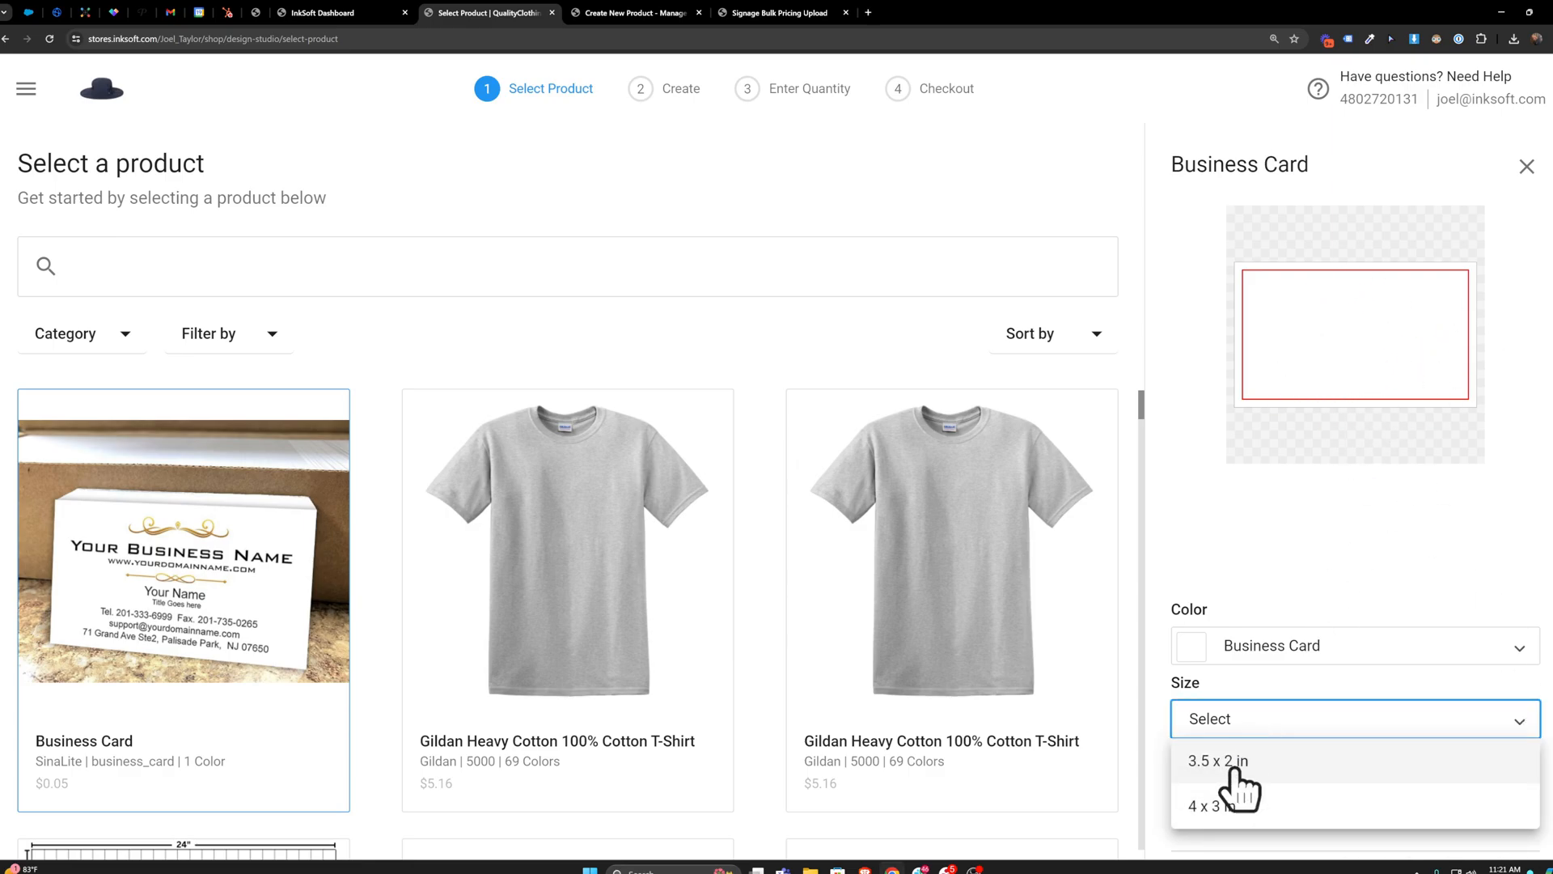
{"action": "left_click", "coordinate": [1226, 824]}
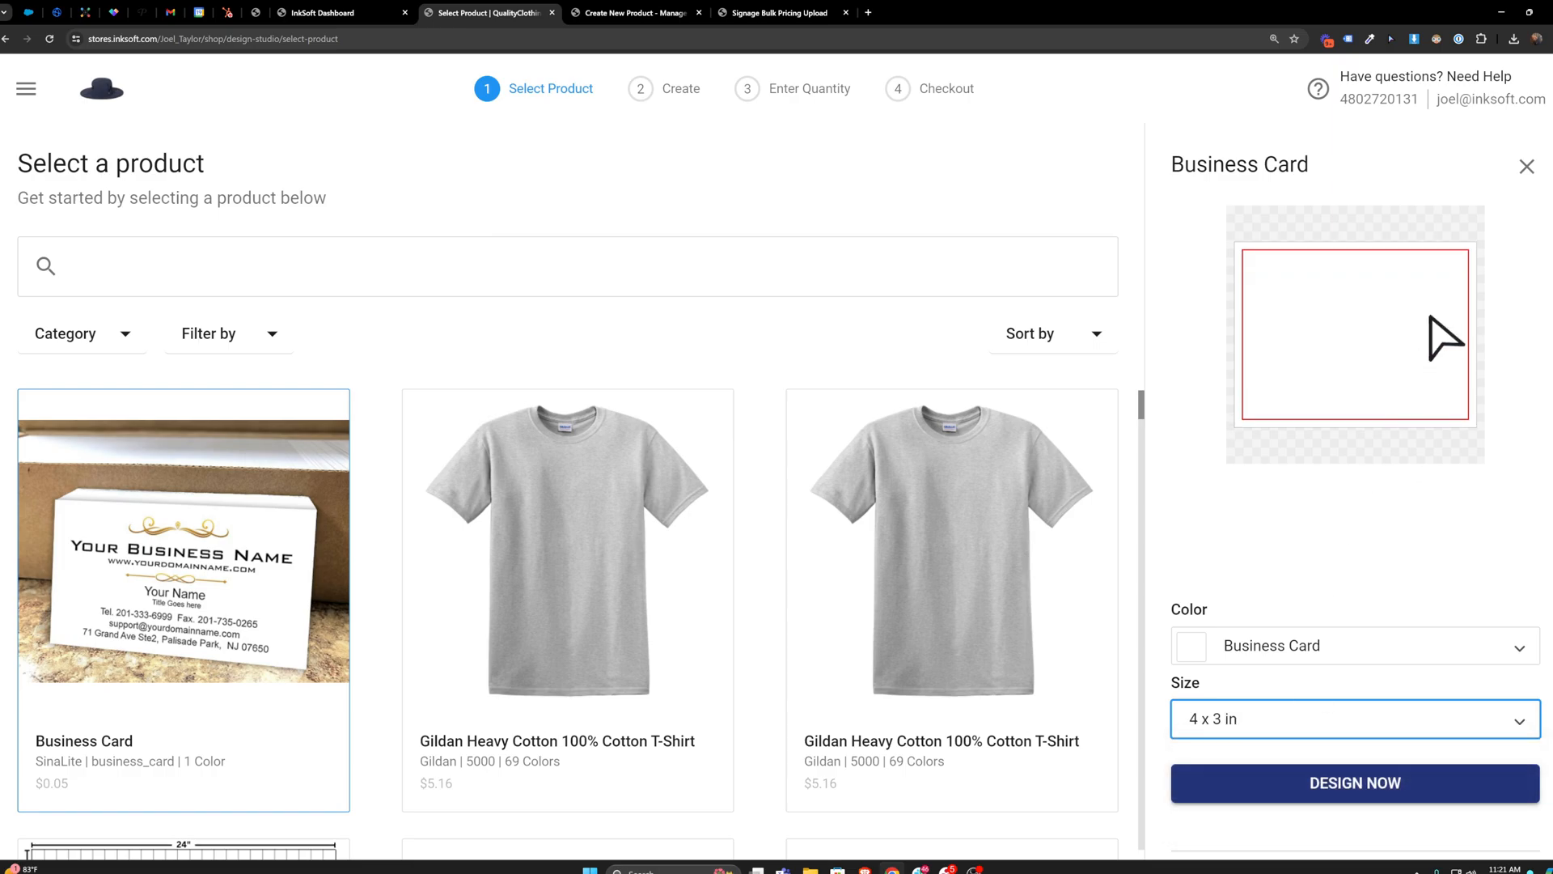
{"action": "left_click", "coordinate": [1236, 718]}
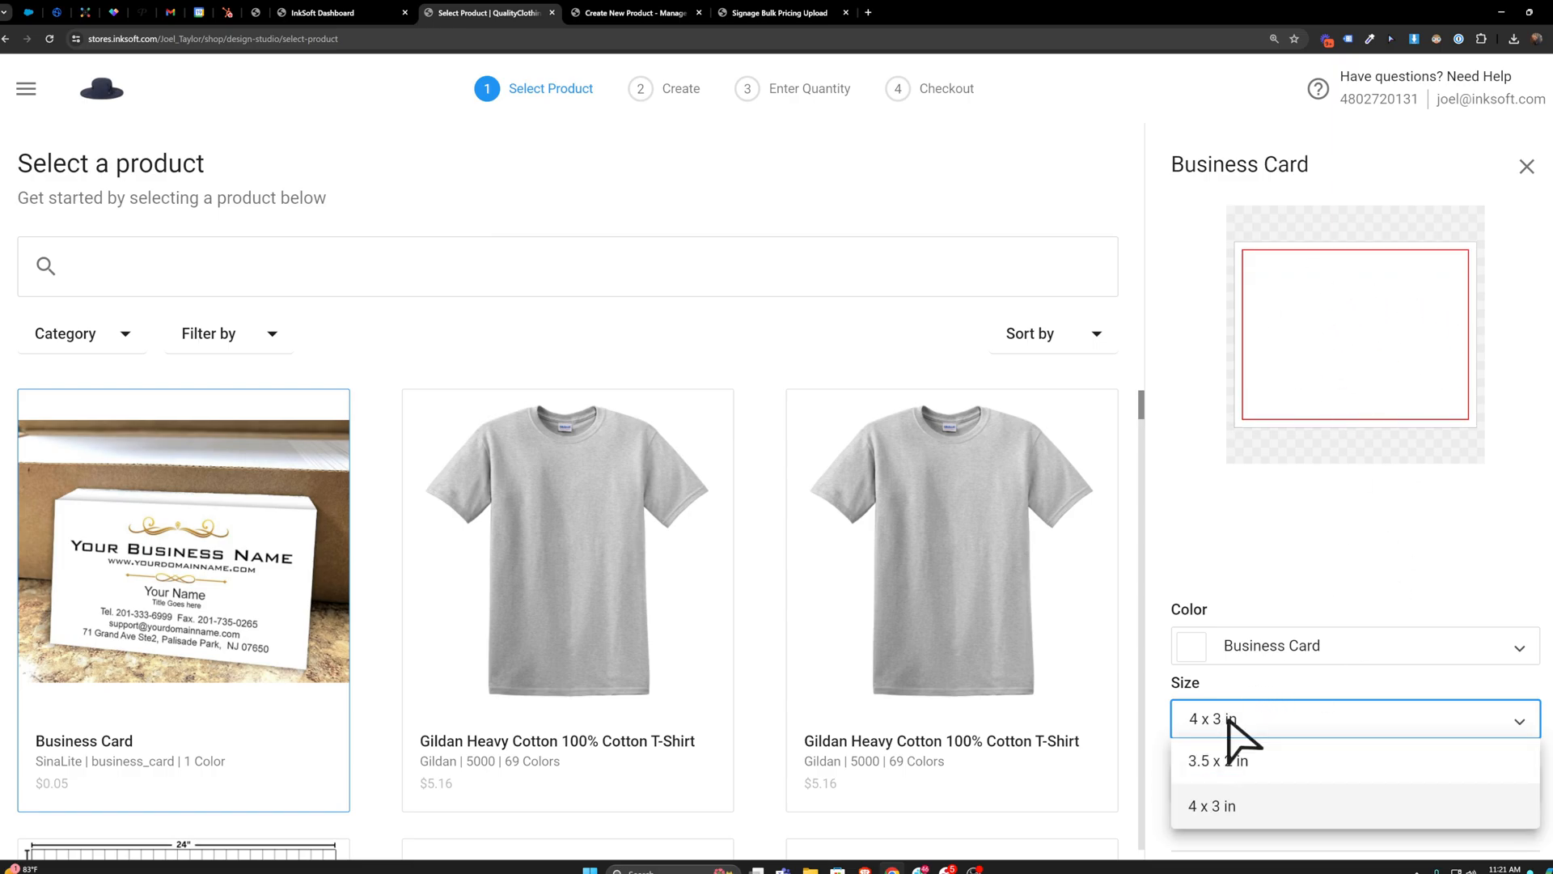
{"action": "left_click", "coordinate": [1227, 765]}
{"action": "left_click", "coordinate": [1332, 783]}
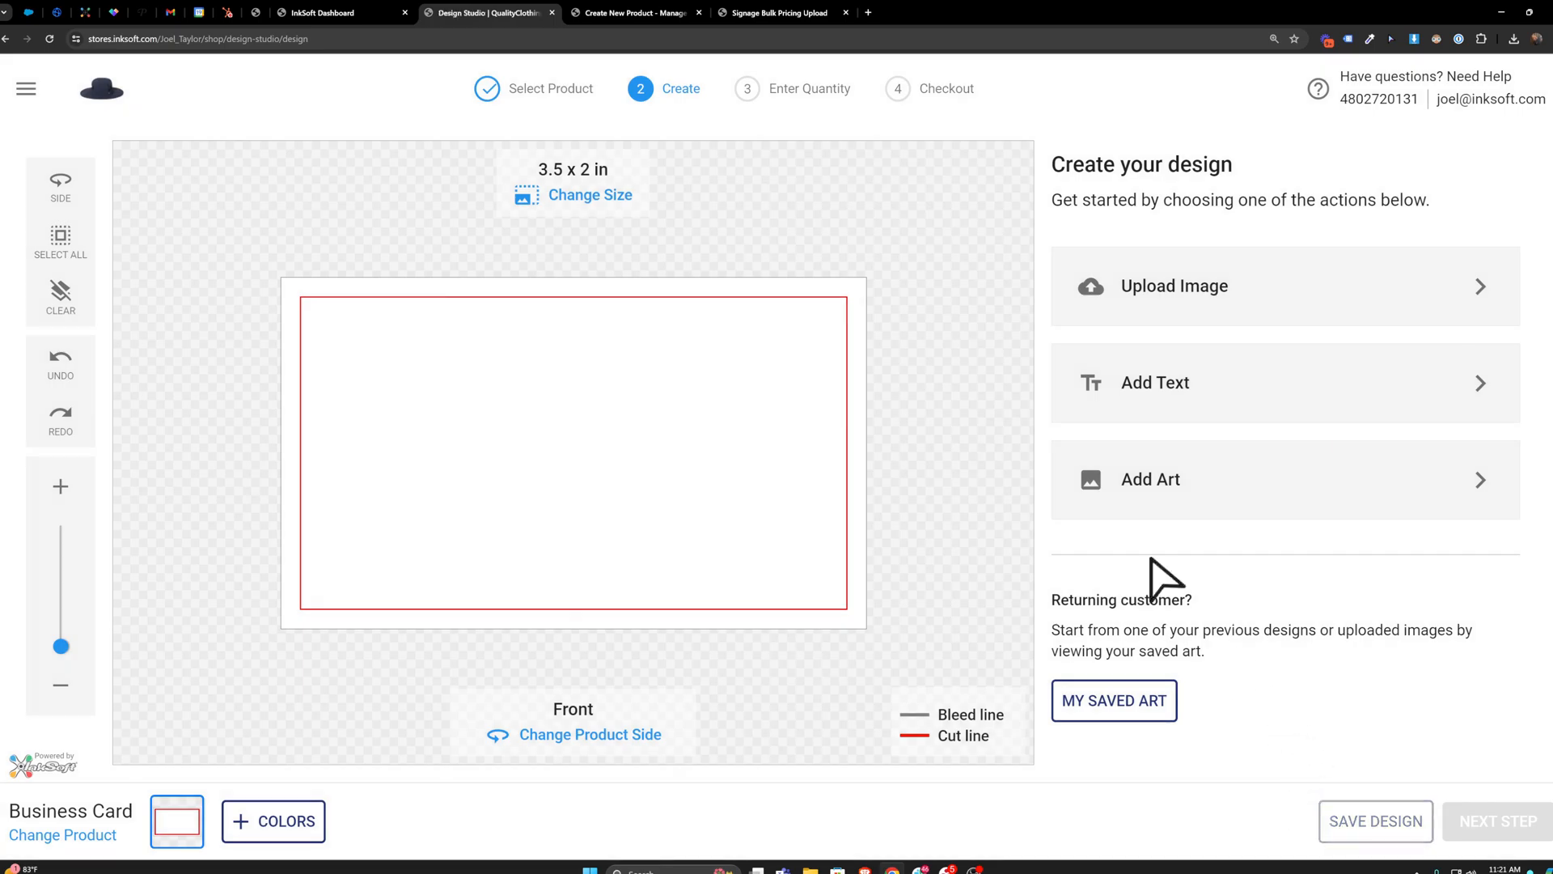
- Add a default NEW TEXT element to the card front and shrink it to fit inside the upper part of the cut line
{"action": "left_click", "coordinate": [1184, 376]}
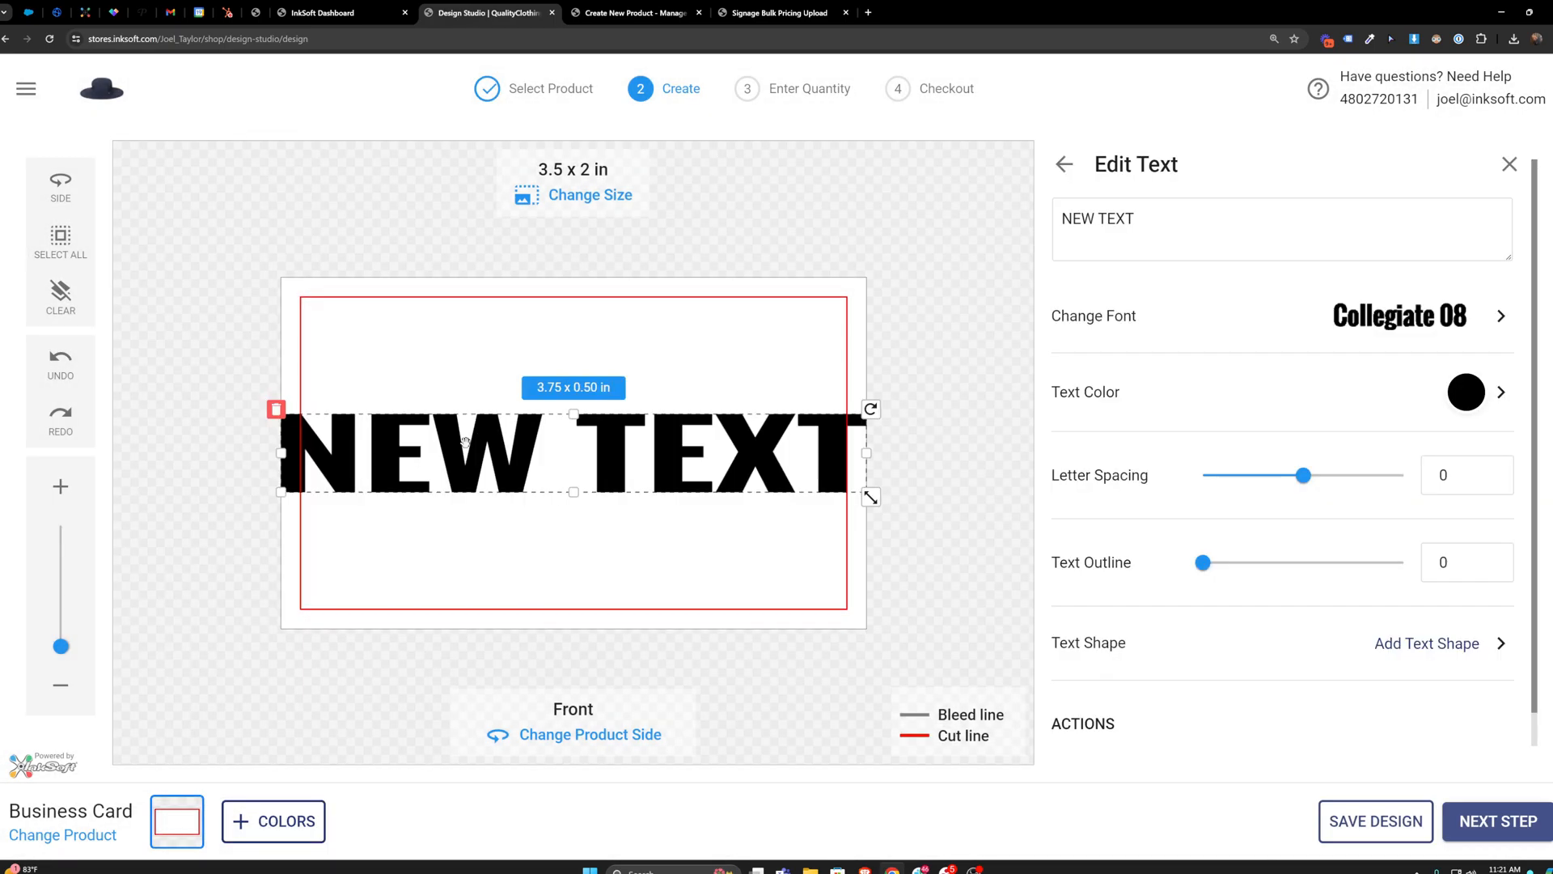
{"action": "left_click_drag", "start_coordinate": [870, 497], "coordinate": [791, 402]}
{"action": "left_click", "coordinate": [712, 522]}
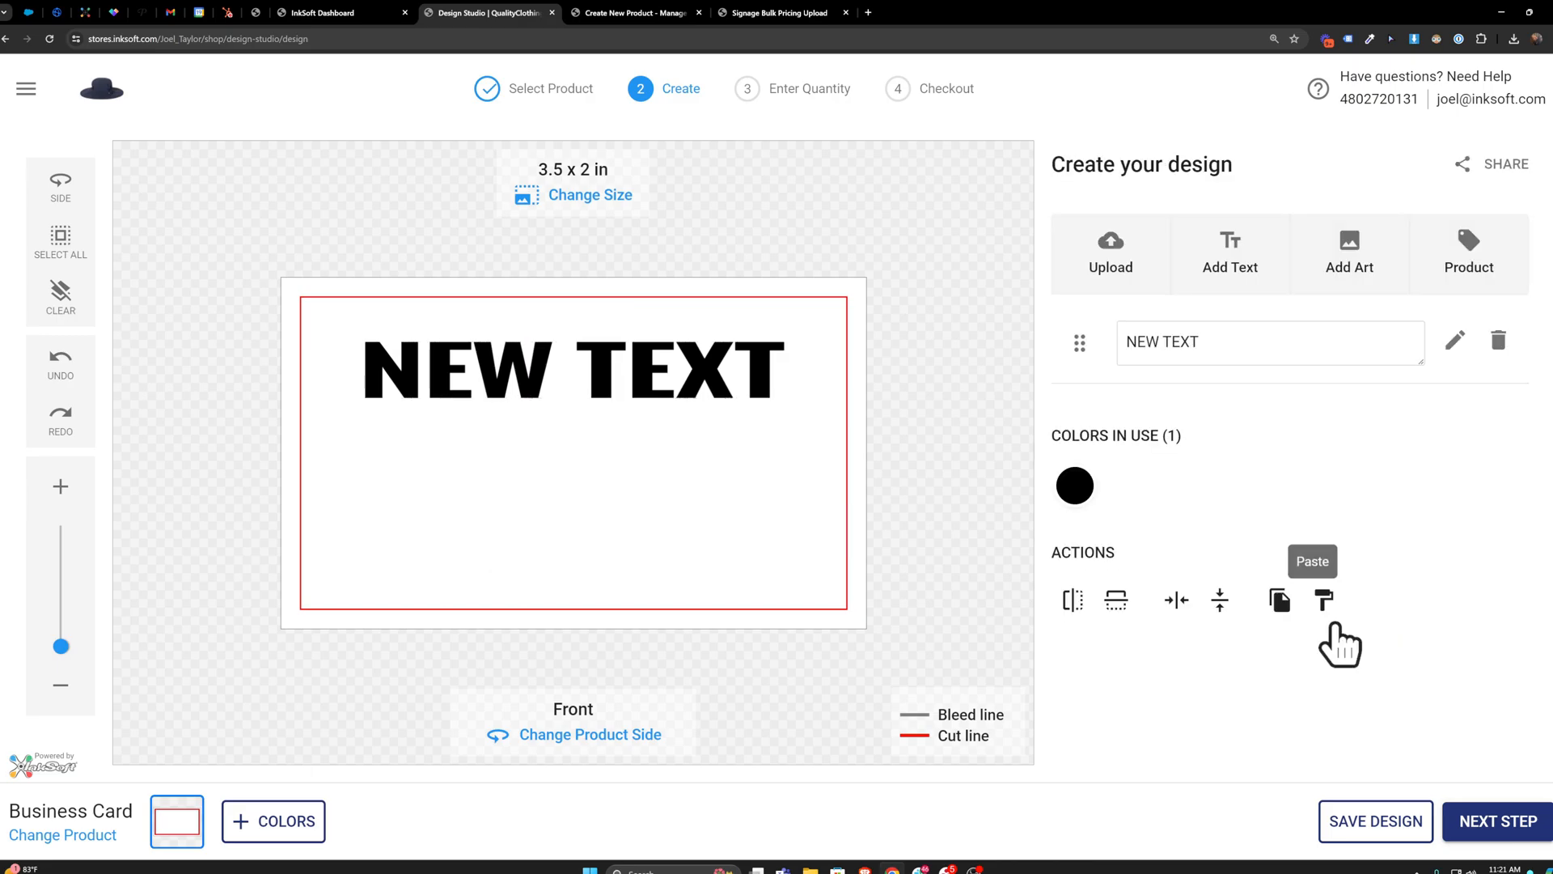
- Proceed to the quantity stage, set the Business Card quantity pack to 500 and get its estimated price
{"action": "left_click", "coordinate": [1477, 822]}
{"action": "left_click", "coordinate": [792, 412]}
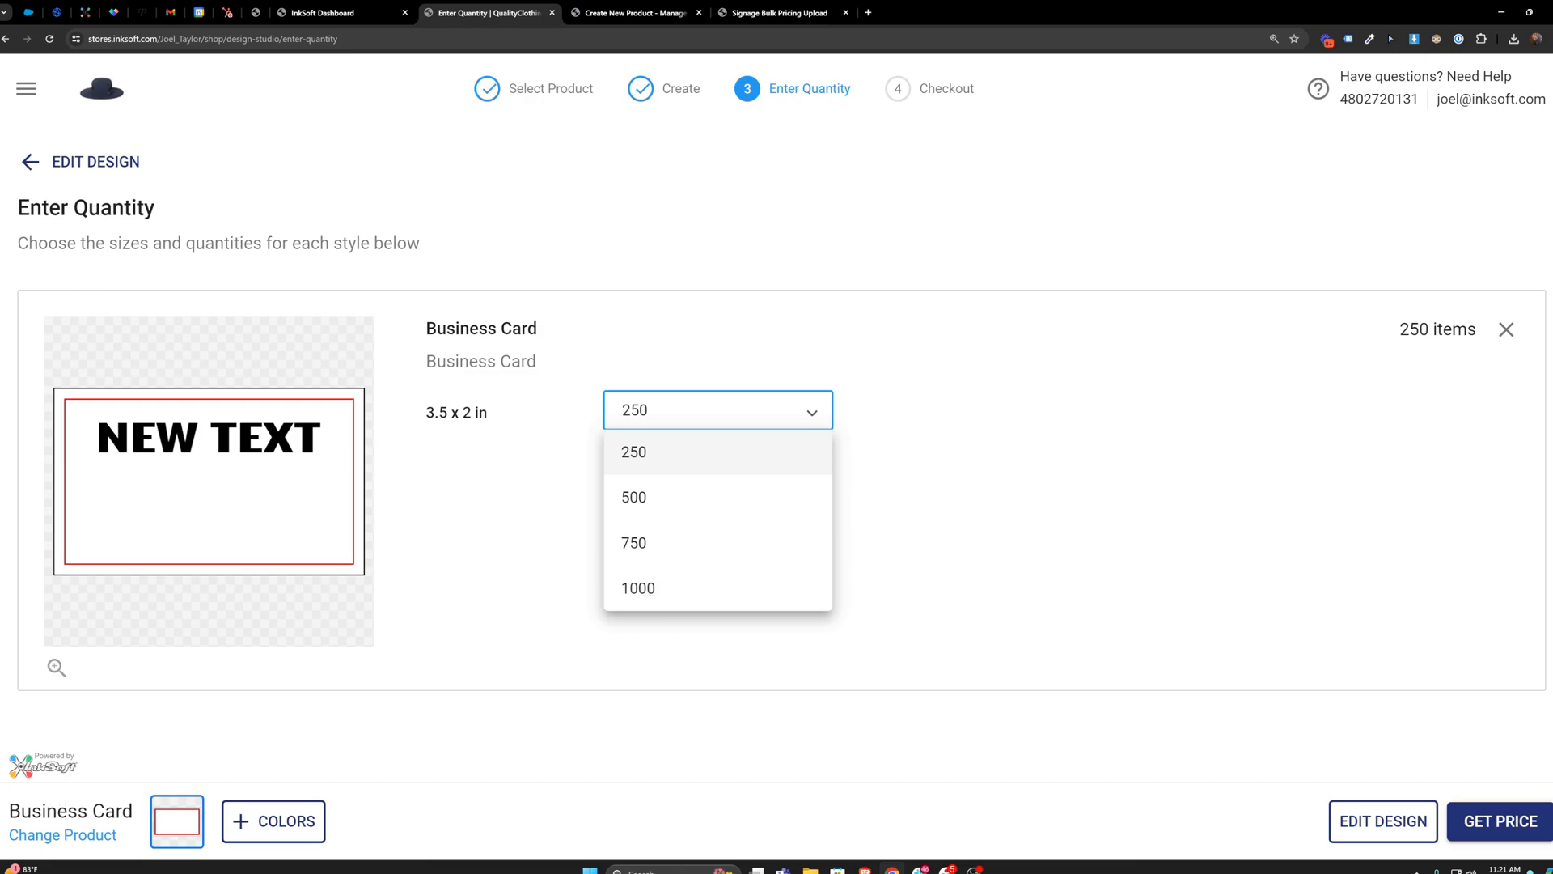
{"action": "left_click", "coordinate": [225, 650]}
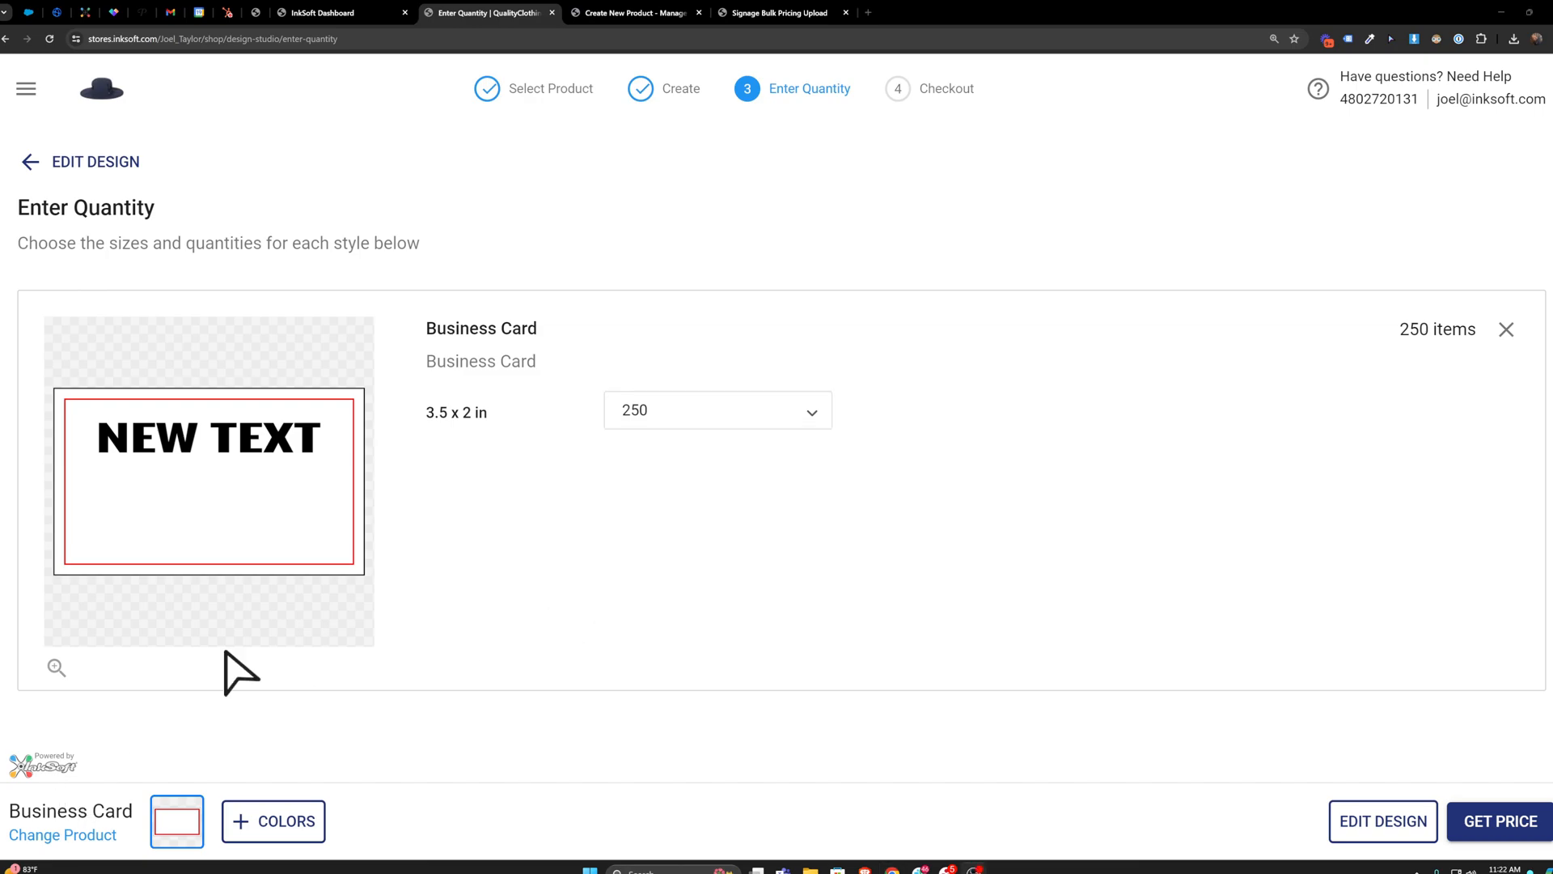
{"action": "left_click", "coordinate": [750, 416]}
{"action": "left_click", "coordinate": [643, 495]}
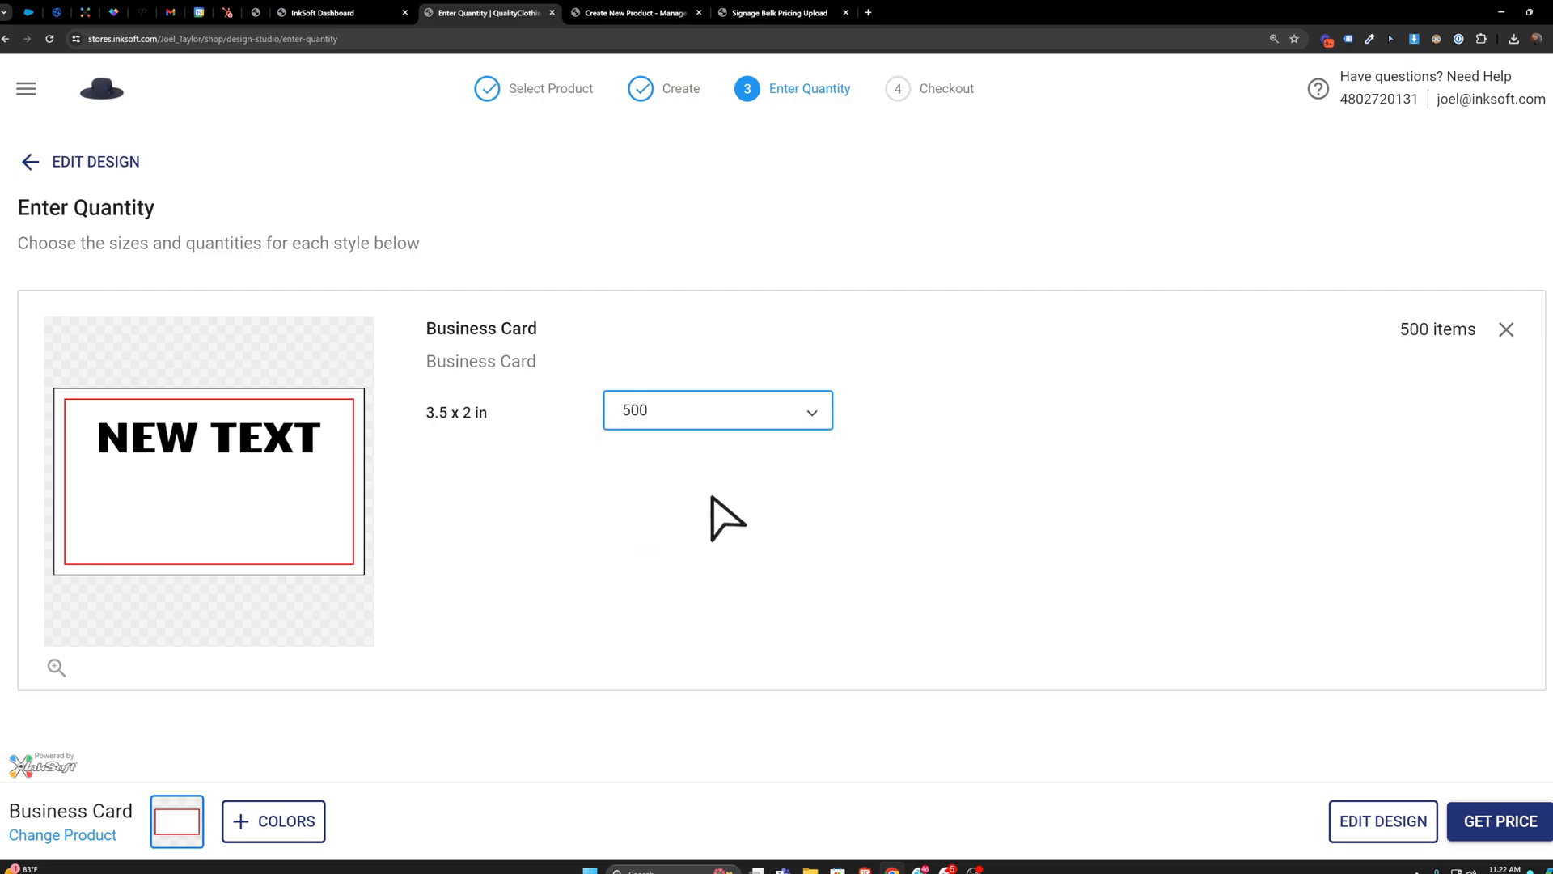
{"action": "left_click", "coordinate": [1489, 821]}
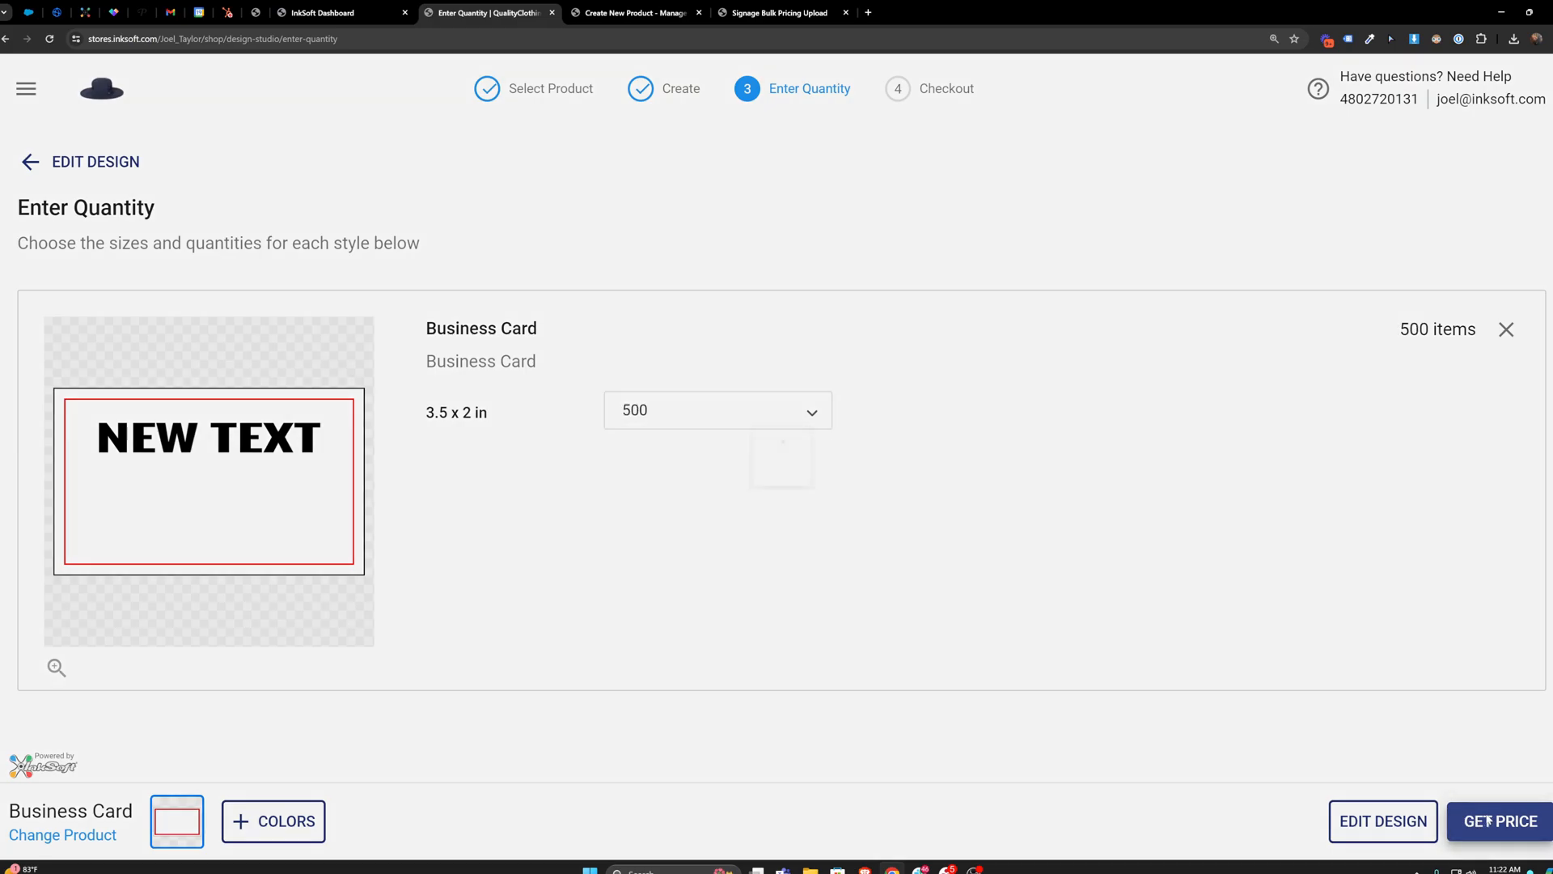
{"action": "left_click_drag", "start_coordinate": [1090, 320], "coordinate": [1135, 327]}
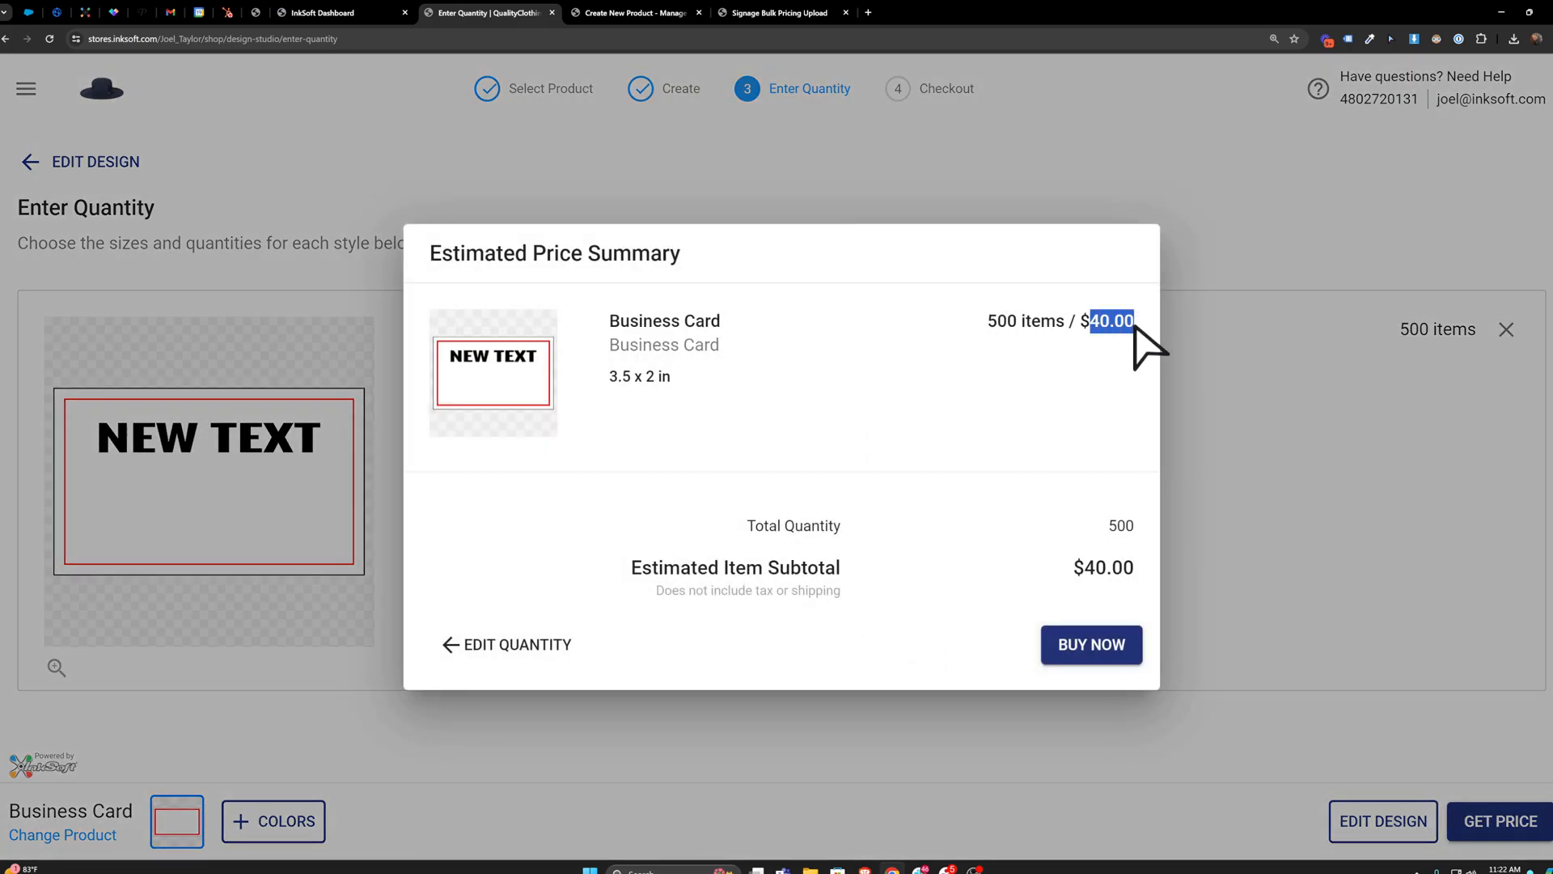
- Return to editing the quantity, set the Business Card pack to 1000 and get its estimated price
{"action": "left_click", "coordinate": [486, 645]}
{"action": "left_click", "coordinate": [676, 415]}
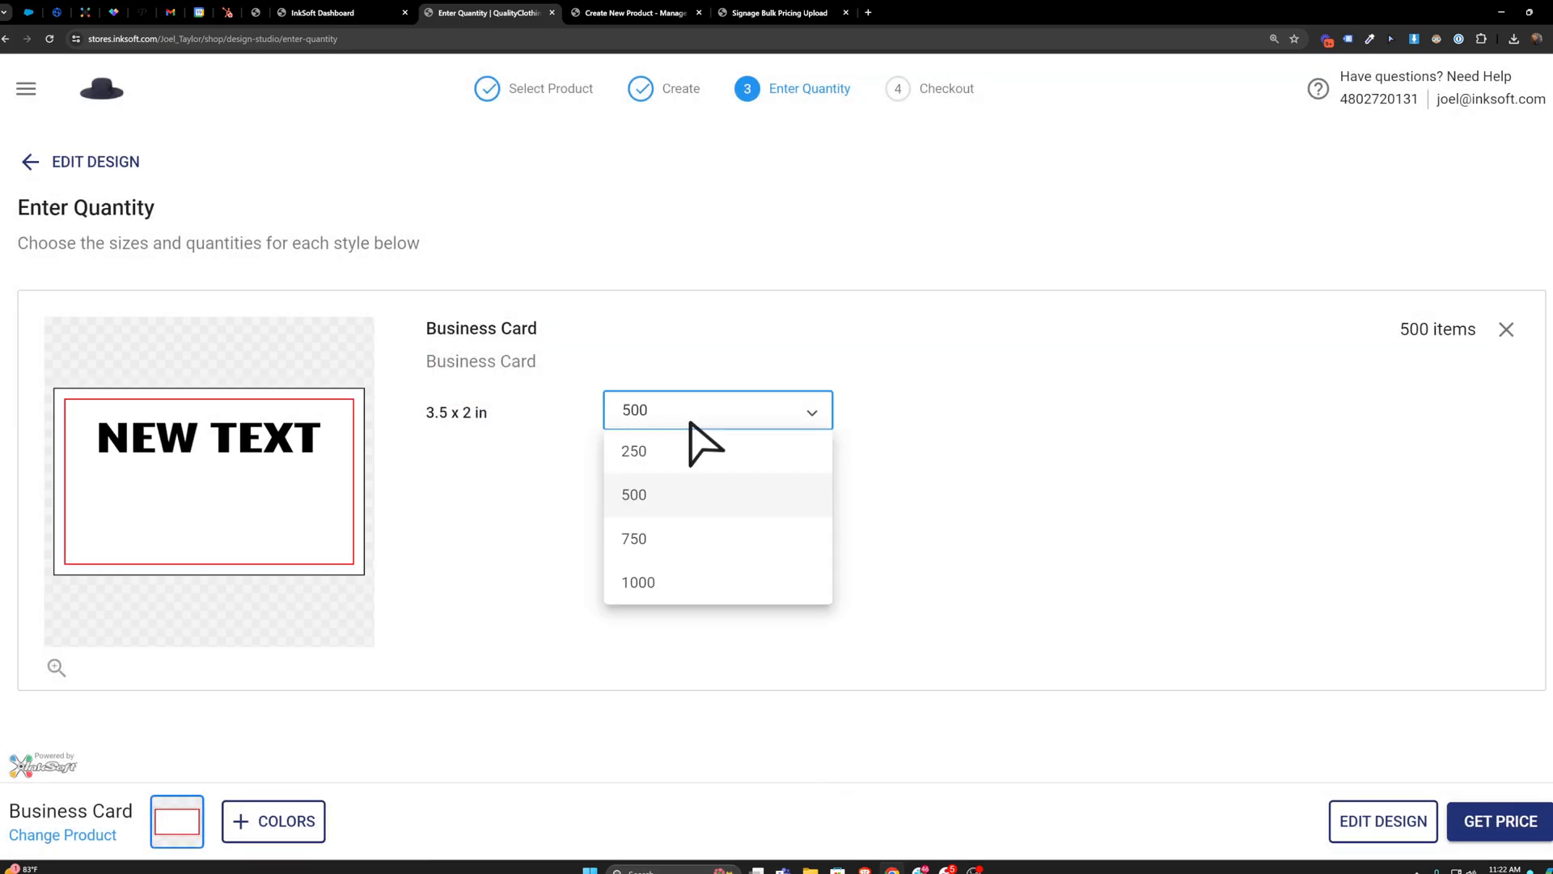
{"action": "left_click", "coordinate": [647, 589]}
{"action": "left_click", "coordinate": [1499, 819]}
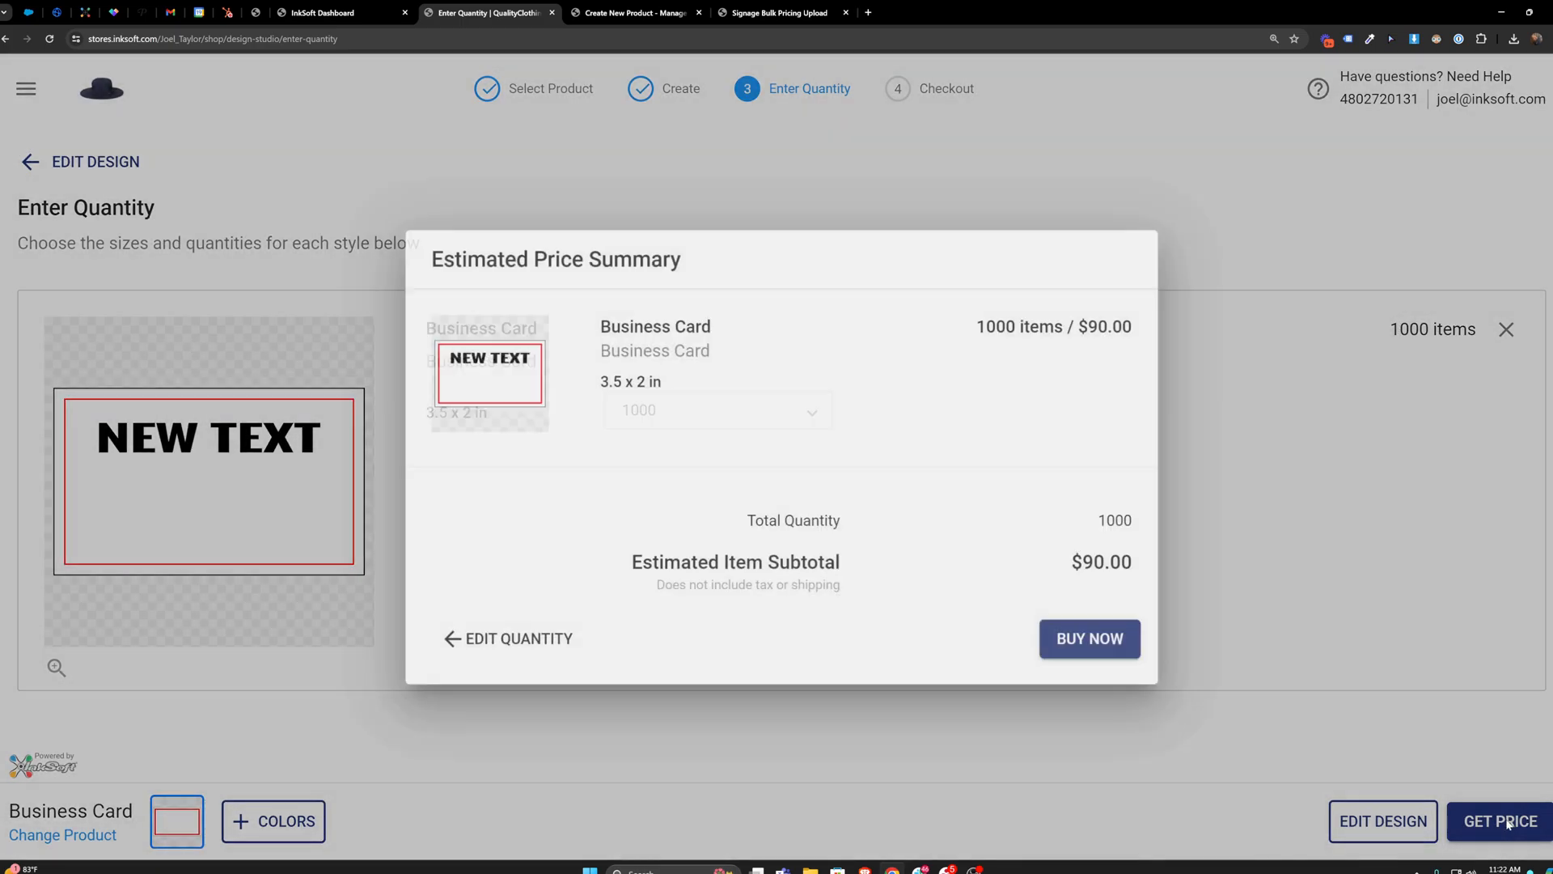
{"action": "left_click_drag", "start_coordinate": [1092, 327], "coordinate": [1139, 338]}
{"action": "left_click", "coordinate": [1099, 377]}
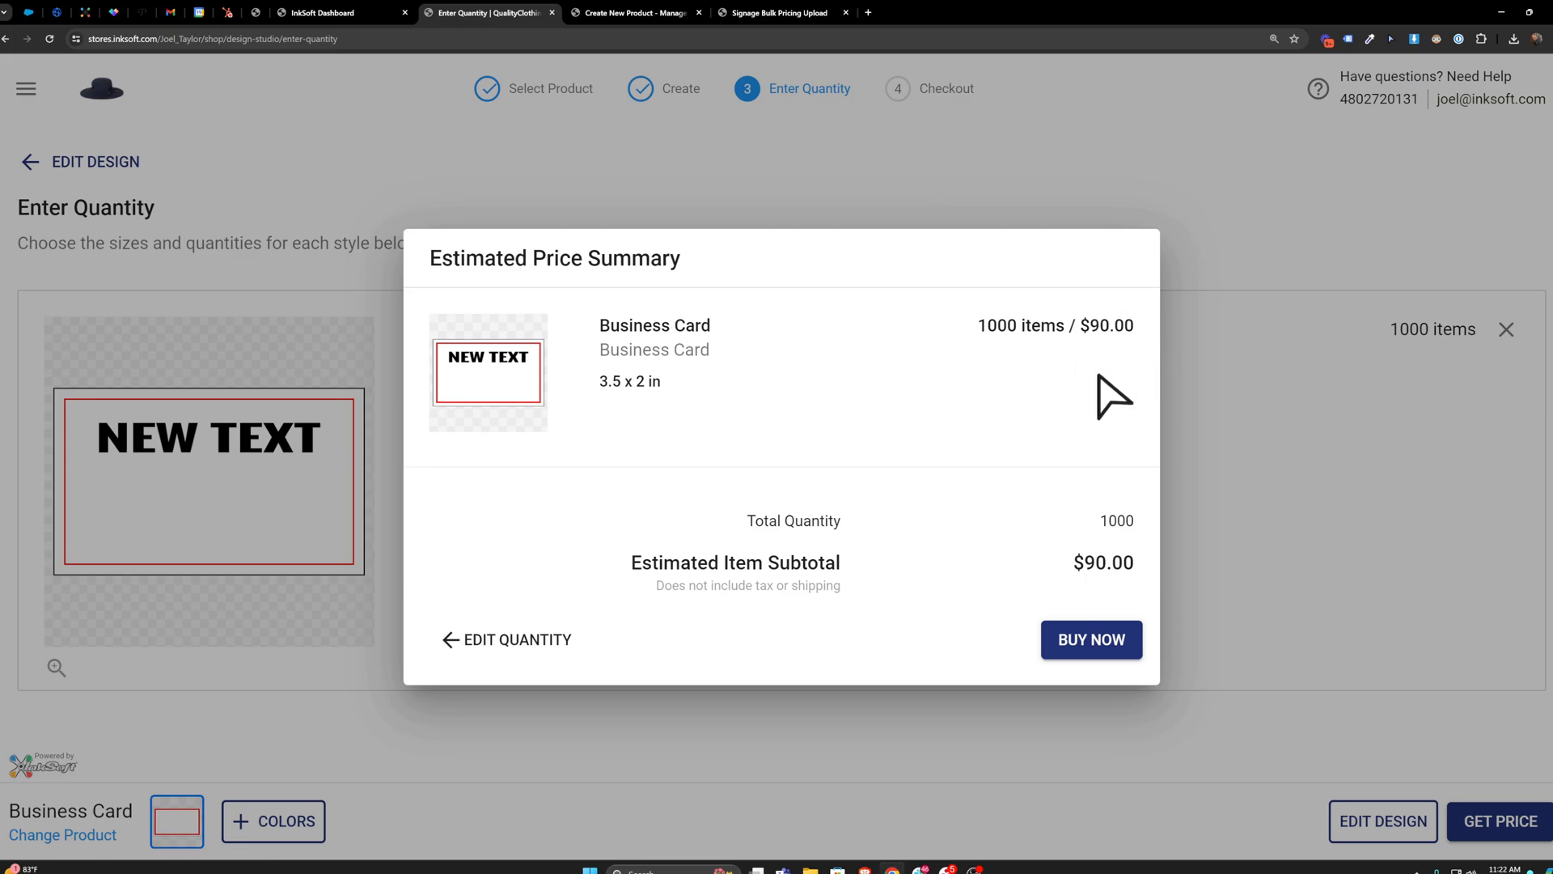